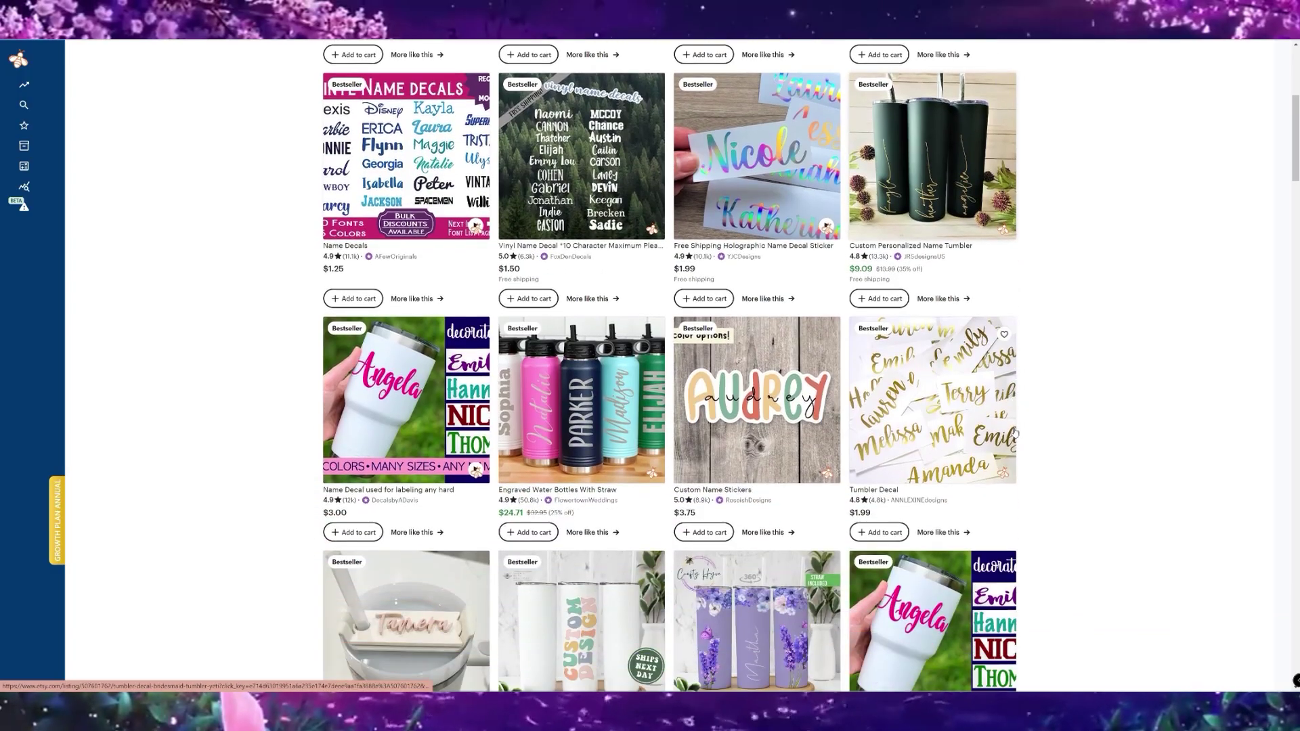
- Open product analytics for the Etsy search results and sort listings by monthly revenue, highest first
{"action": "scroll", "coordinate": [1014, 432], "scroll_direction": "down", "scroll_amount": 4}
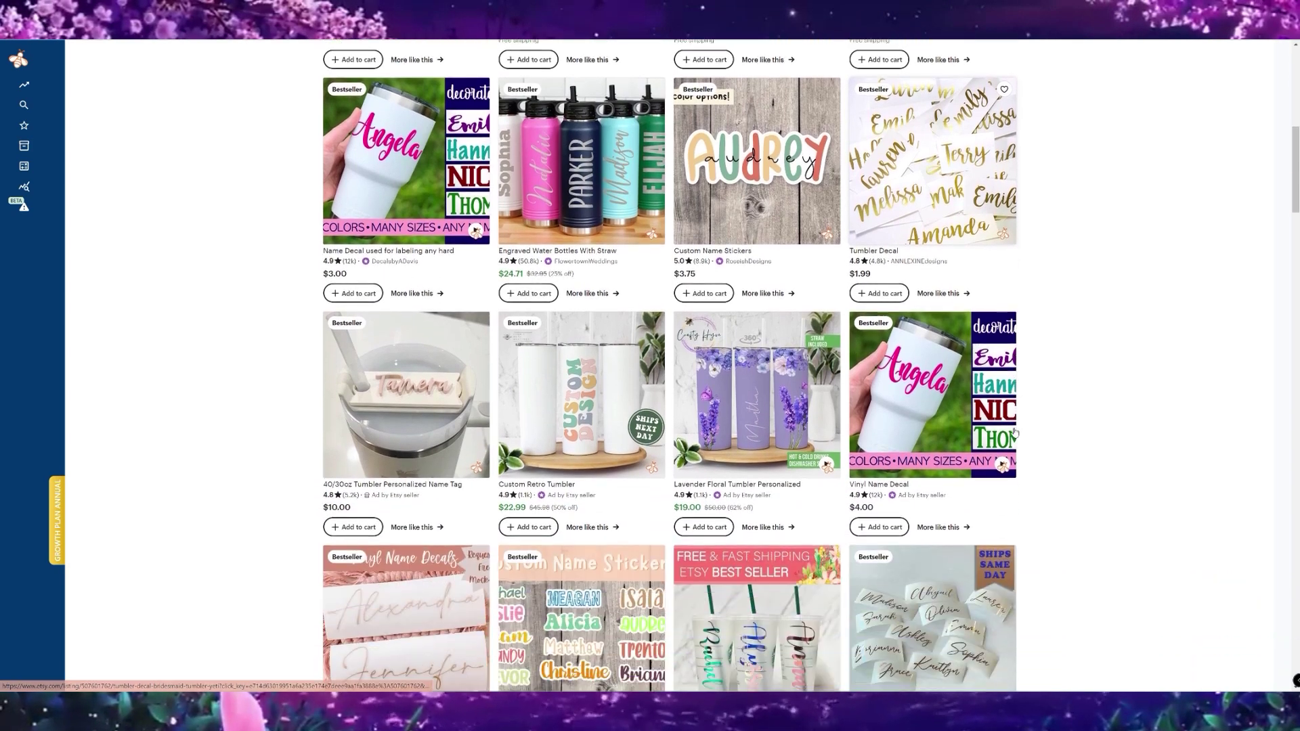
{"action": "scroll", "coordinate": [1013, 432], "scroll_direction": "down", "scroll_amount": 5}
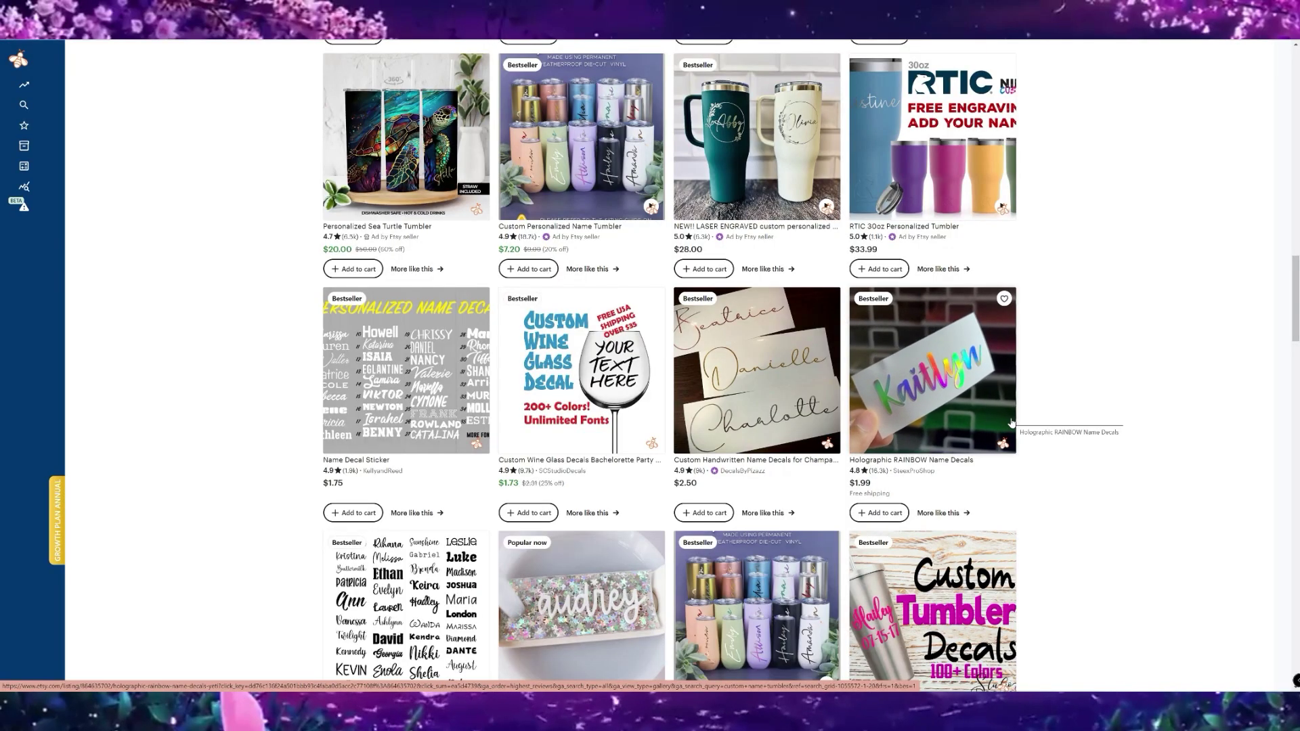
{"action": "scroll", "coordinate": [1012, 424], "scroll_direction": "down", "scroll_amount": 5}
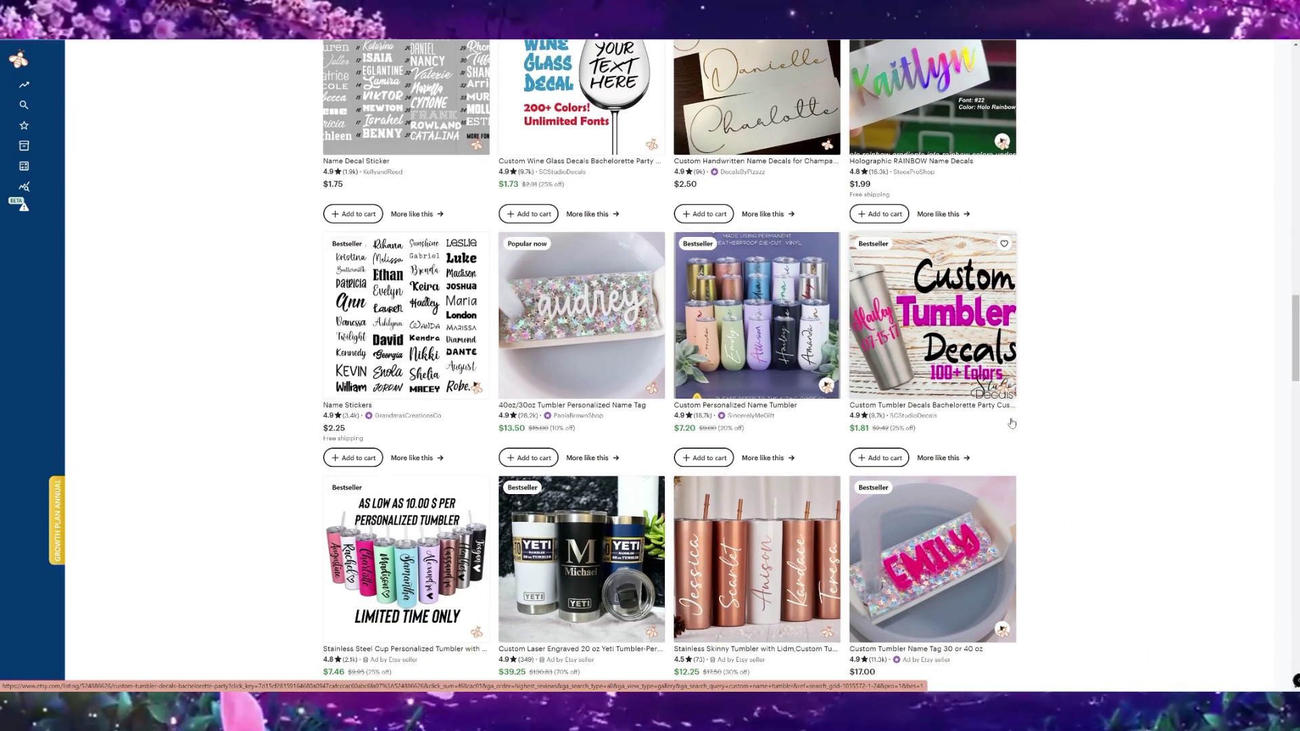
{"action": "scroll", "coordinate": [1009, 419], "scroll_direction": "down", "scroll_amount": 5}
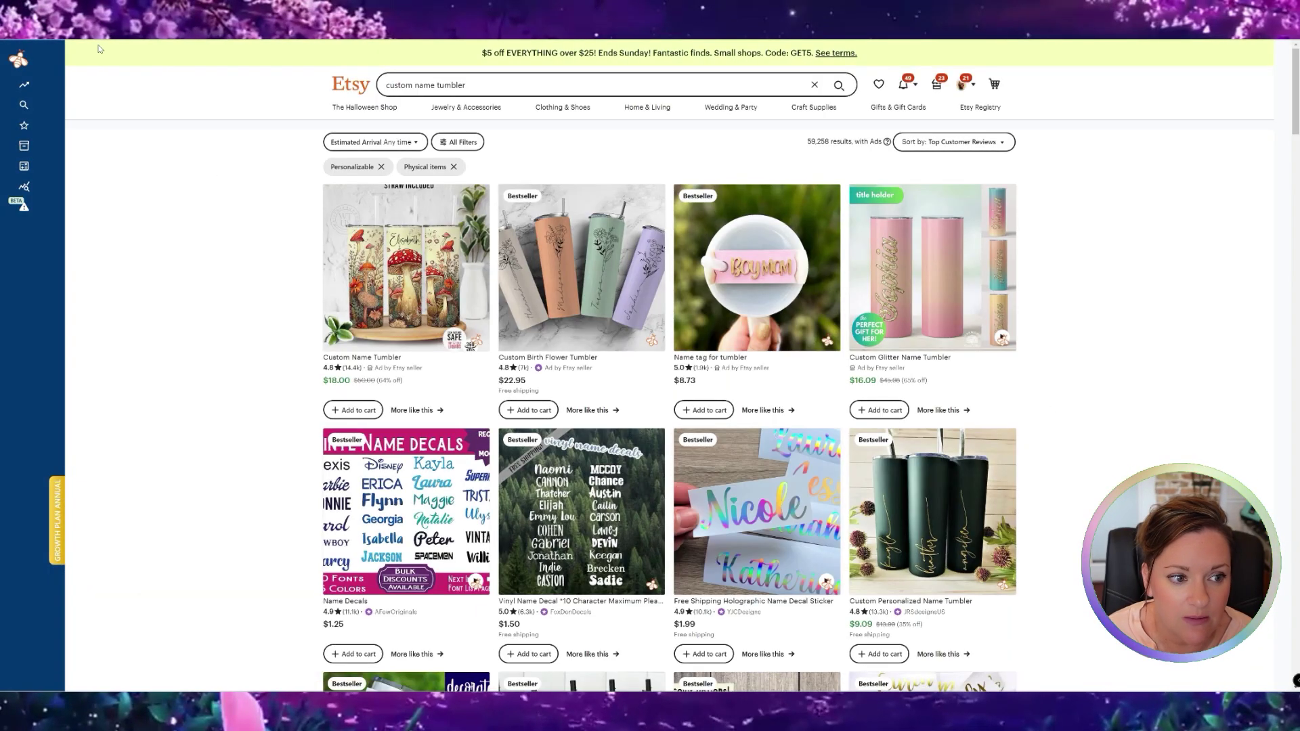
{"action": "mouse_move", "coordinate": [78, 88]}
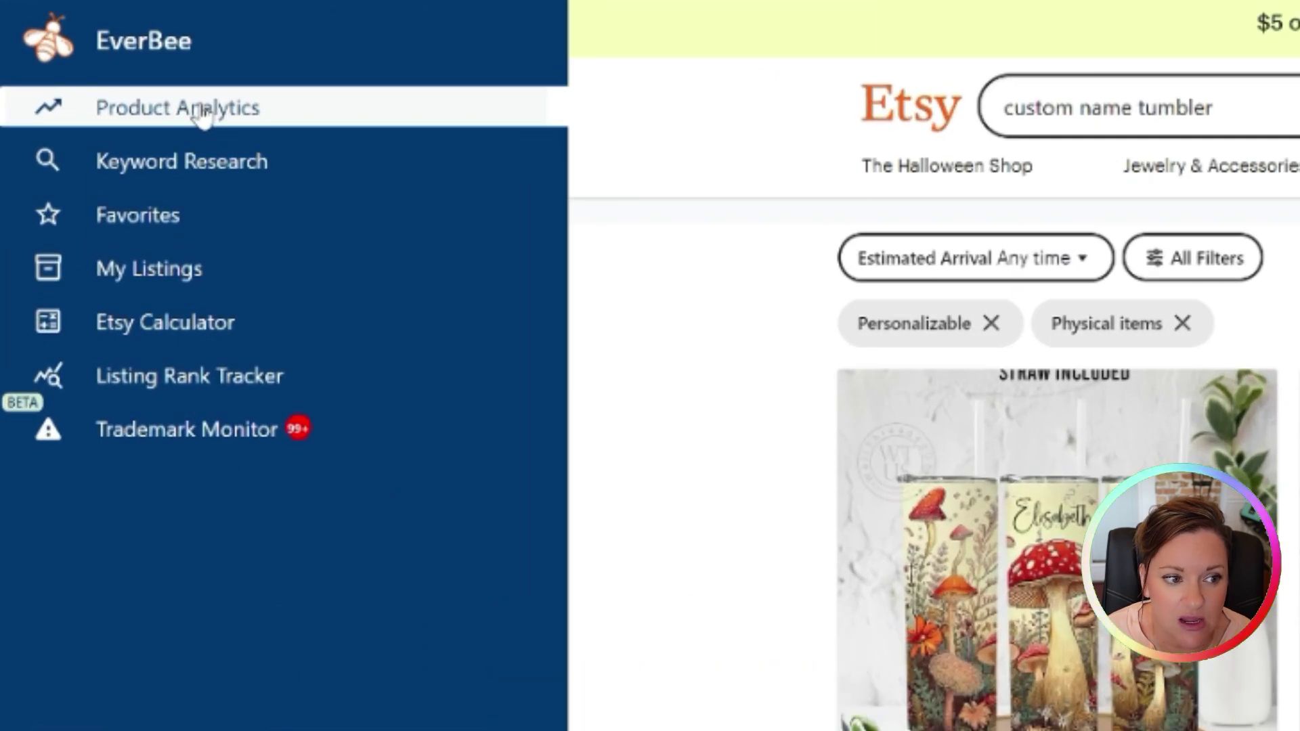
{"action": "left_click", "coordinate": [82, 86]}
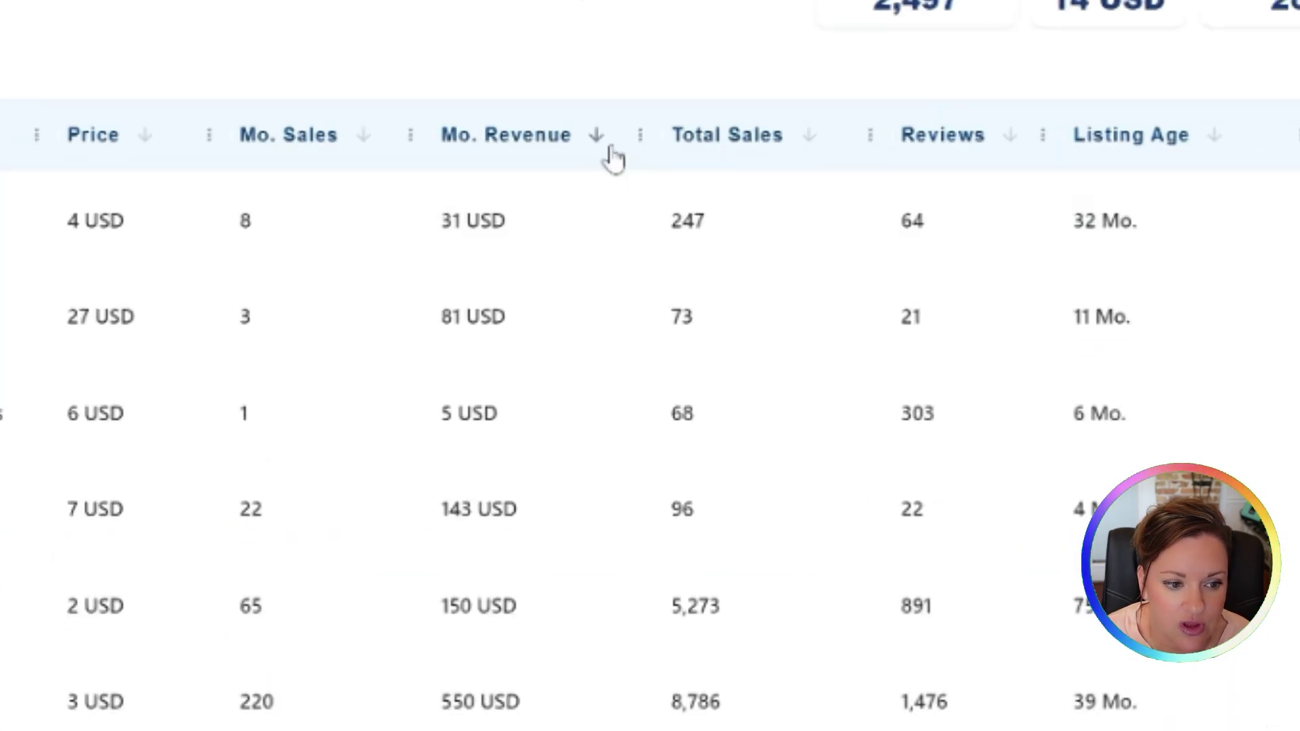
{"action": "left_click", "coordinate": [536, 199]}
{"action": "left_click", "coordinate": [537, 199]}
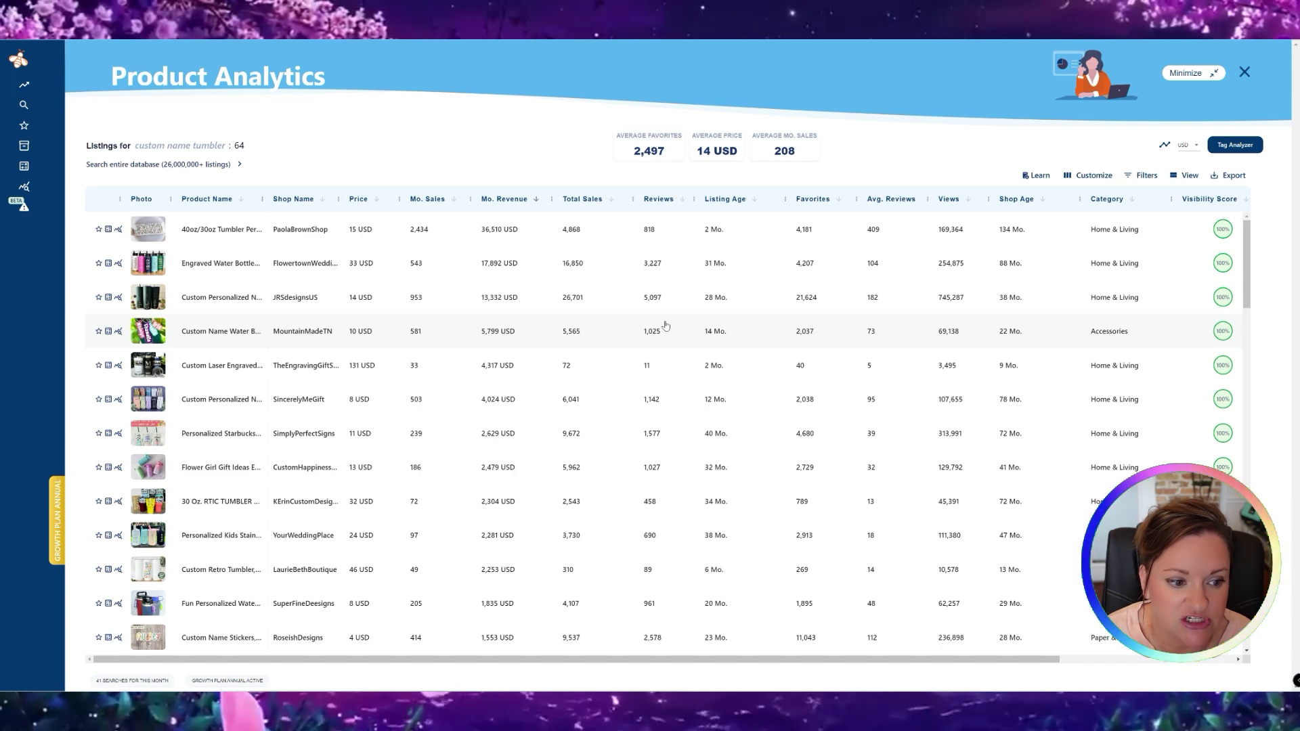
- Review the top-revenue listings, close analytics, then visit the Kittl flower project tab and flip back to Etsy
{"action": "mouse_move", "coordinate": [150, 304]}
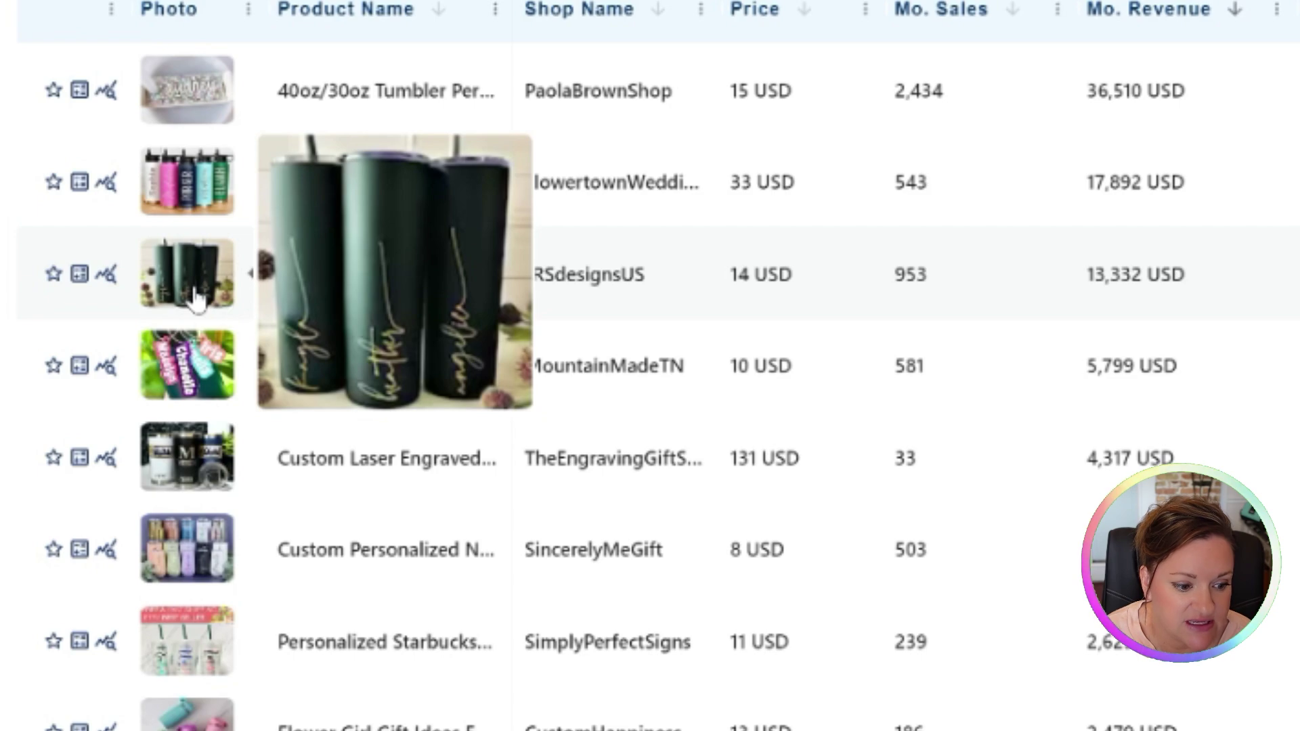
{"action": "scroll", "coordinate": [311, 595], "scroll_direction": "down", "scroll_amount": 10}
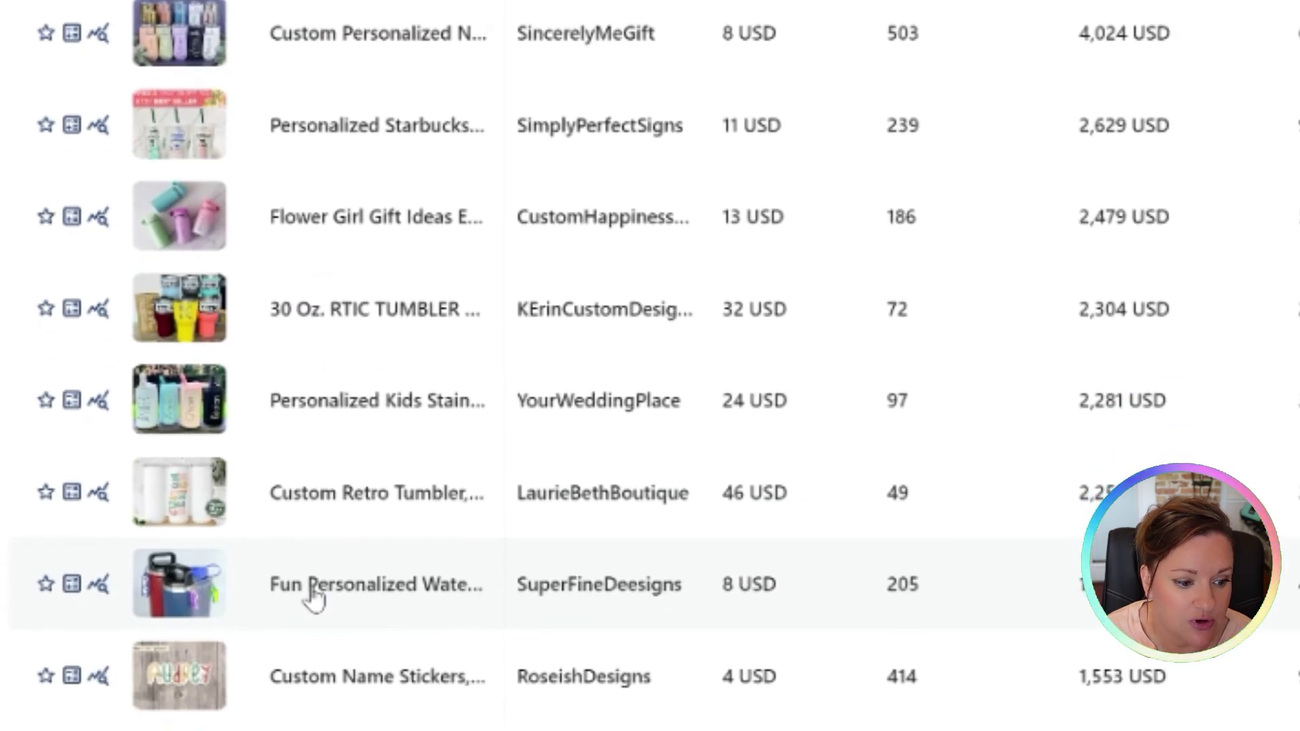
{"action": "scroll", "coordinate": [297, 532], "scroll_direction": "down", "scroll_amount": 10}
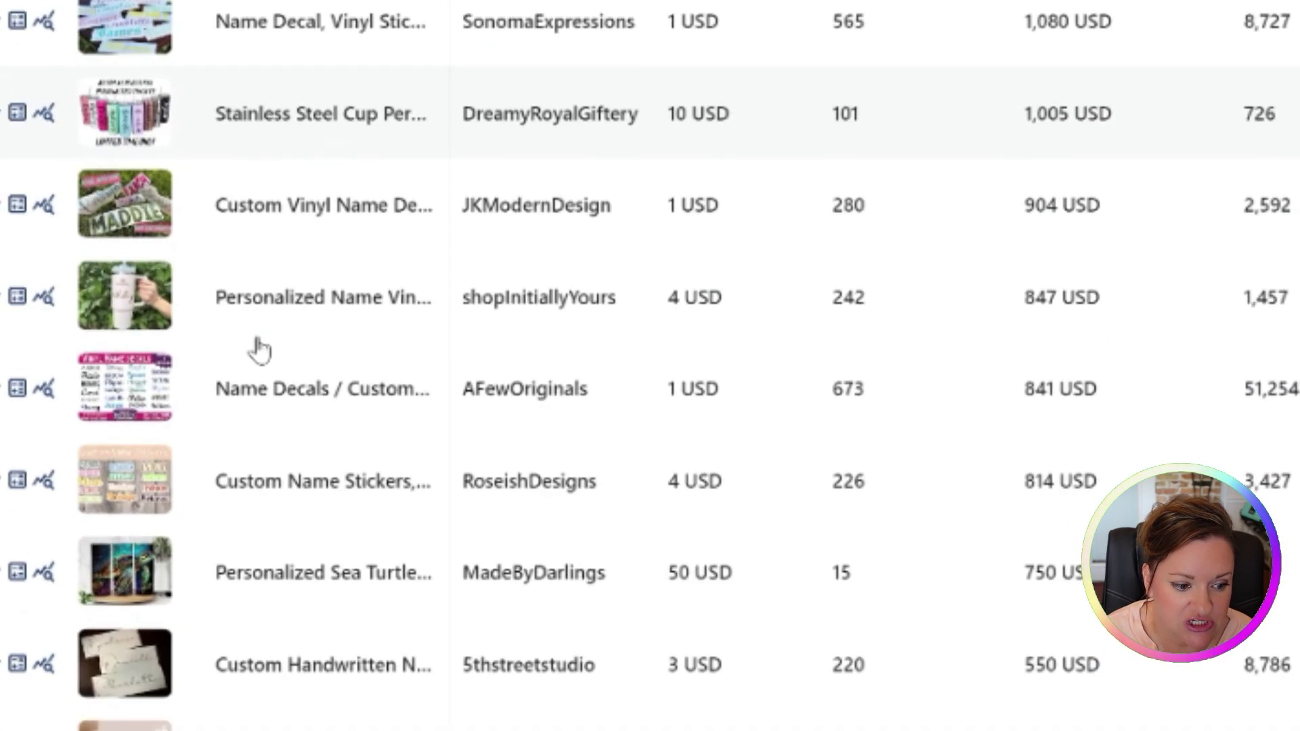
{"action": "scroll", "coordinate": [256, 329], "scroll_direction": "down", "scroll_amount": 3}
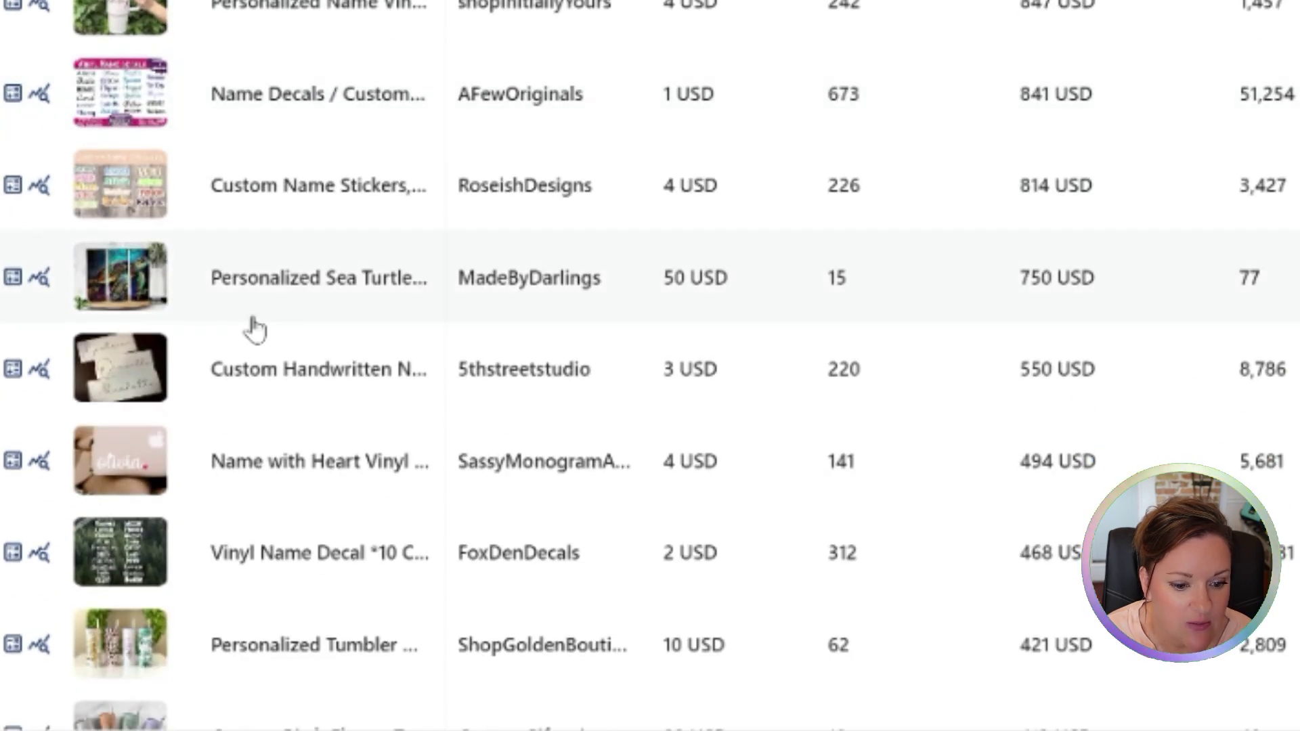
{"action": "mouse_move", "coordinate": [132, 283]}
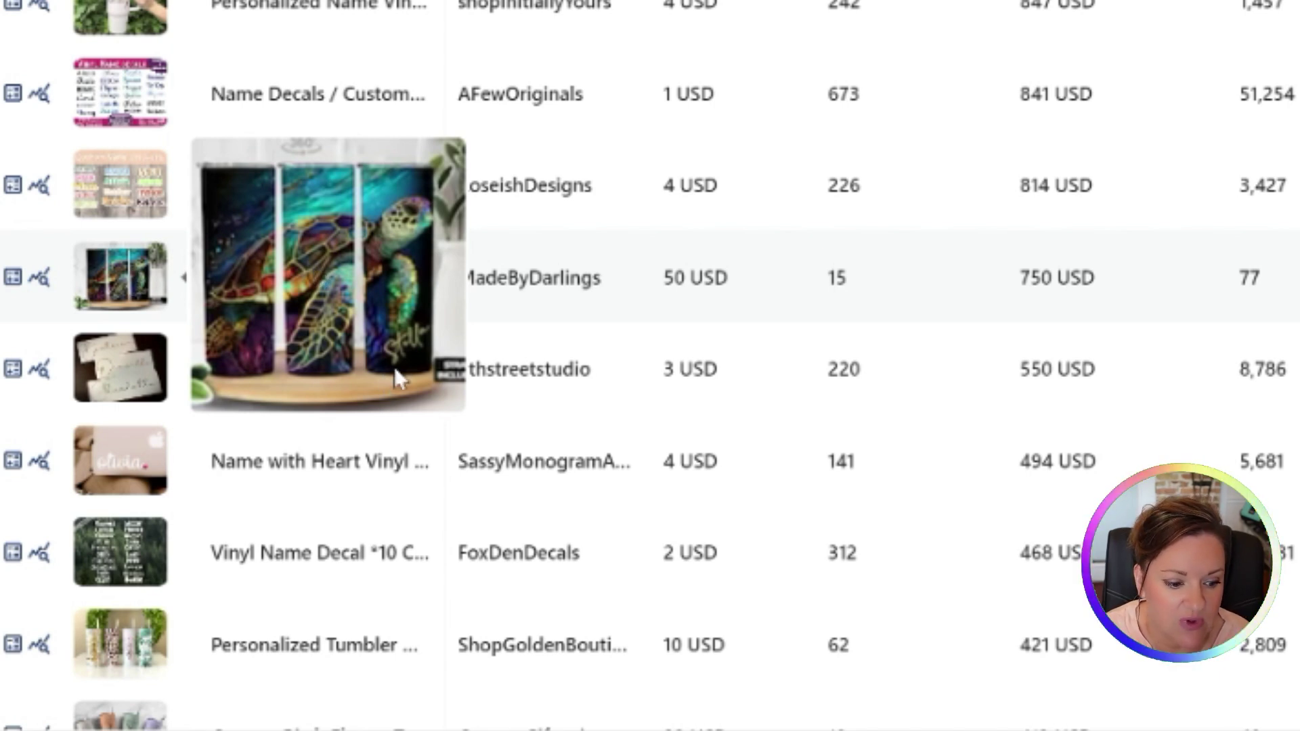
{"action": "mouse_move", "coordinate": [174, 369]}
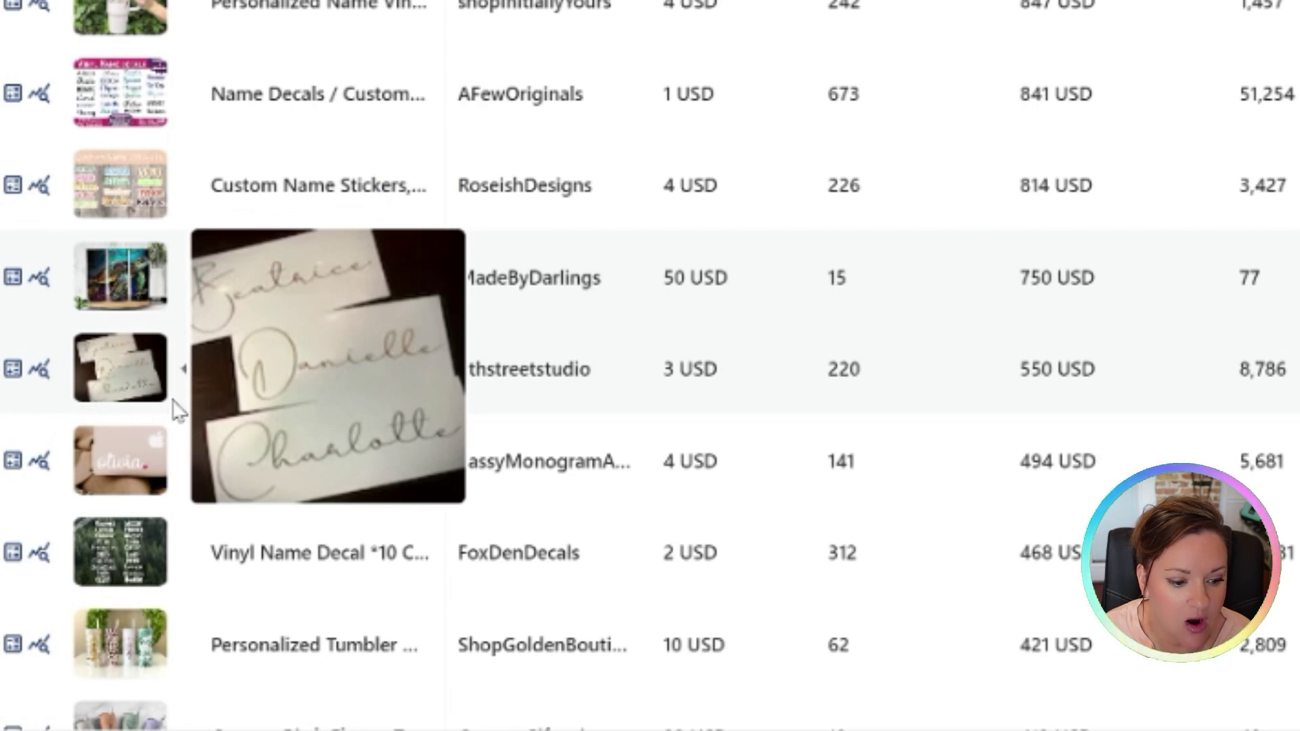
{"action": "scroll", "coordinate": [95, 653], "scroll_direction": "down", "scroll_amount": 3}
{"action": "mouse_move", "coordinate": [116, 372]}
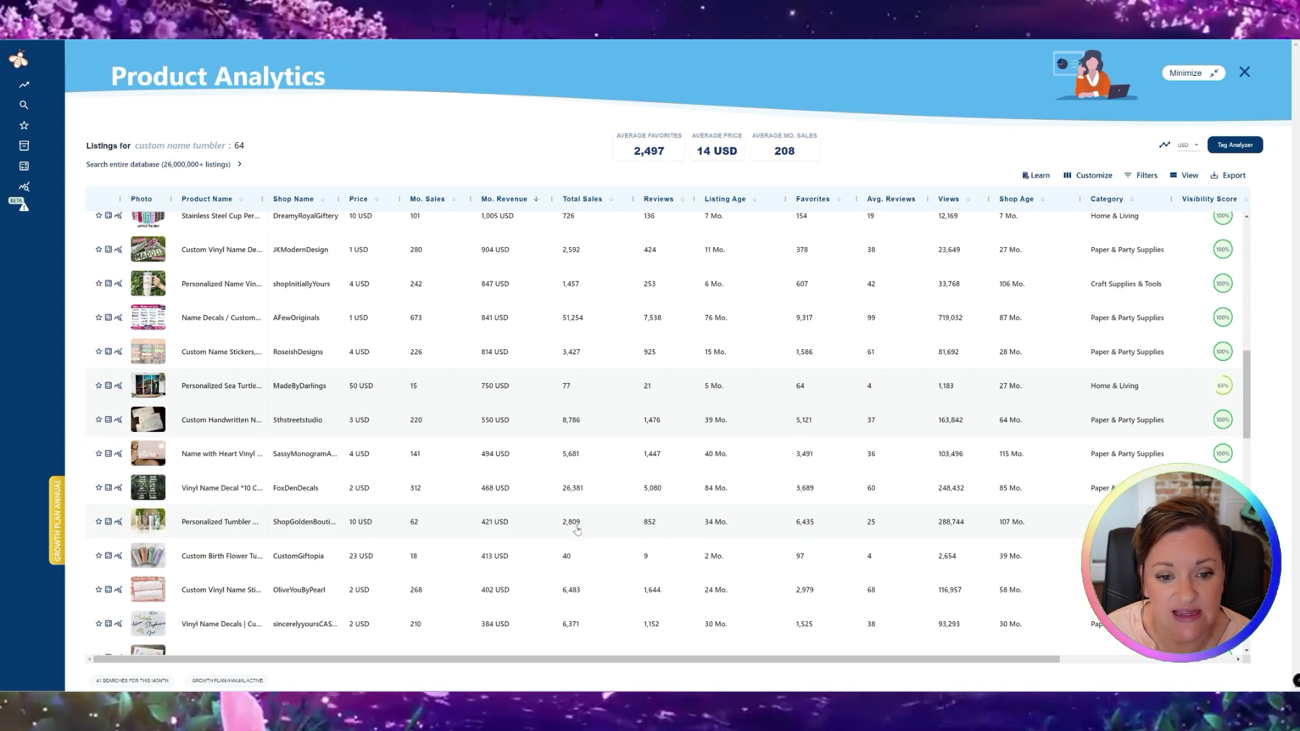
{"action": "scroll", "coordinate": [587, 404], "scroll_direction": "up", "scroll_amount": 10}
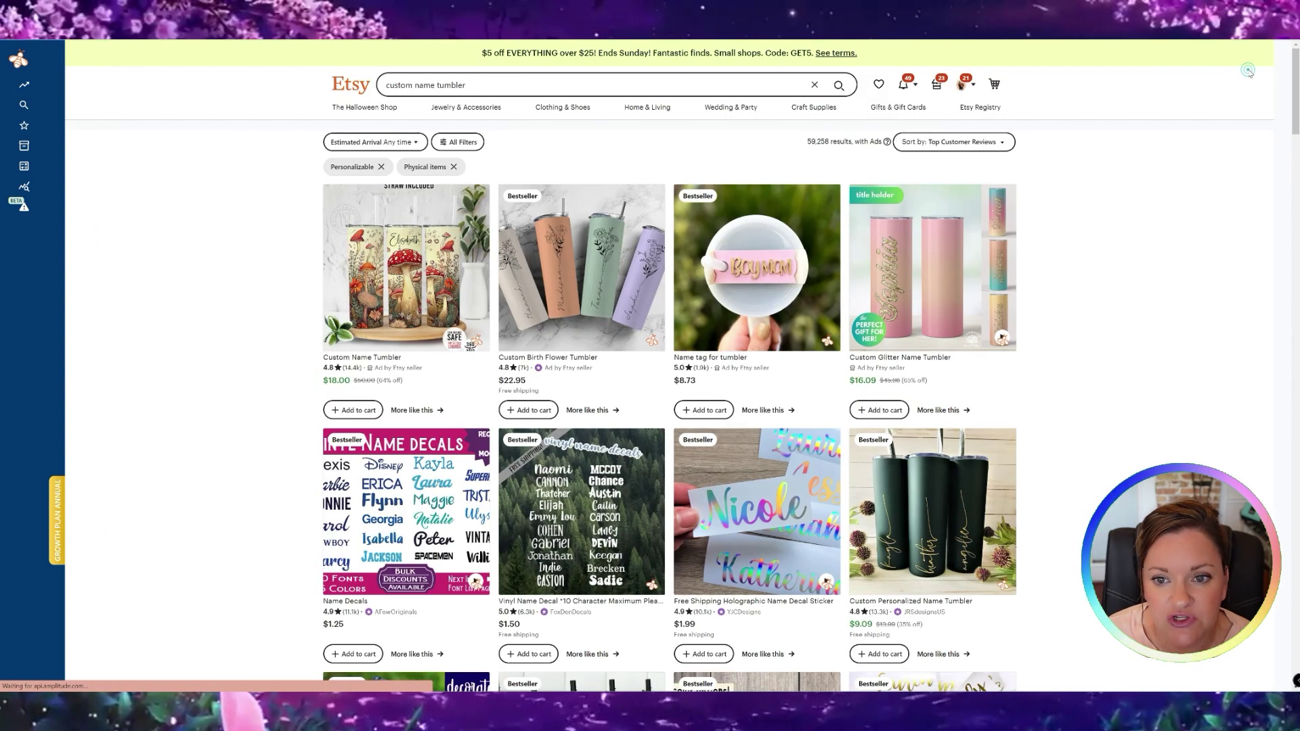
{"action": "left_click", "coordinate": [1244, 72]}
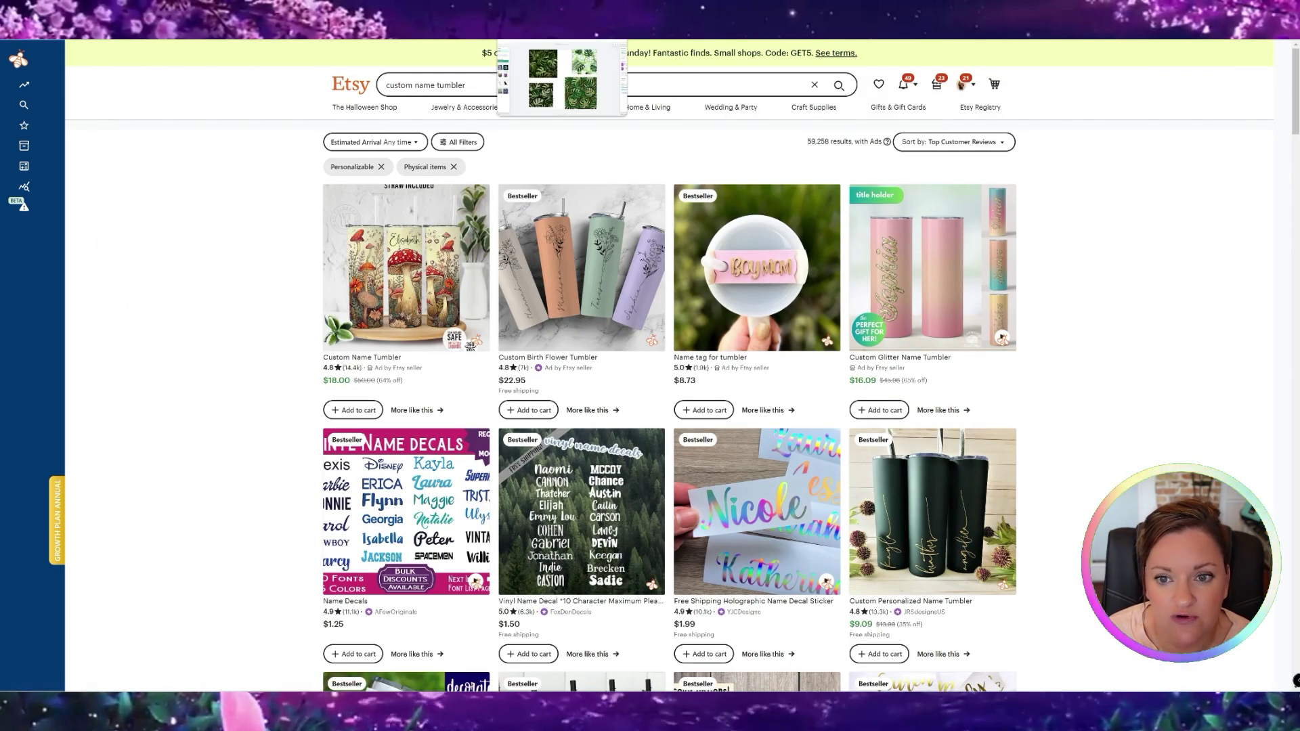
{"action": "left_click", "coordinate": [805, 35]}
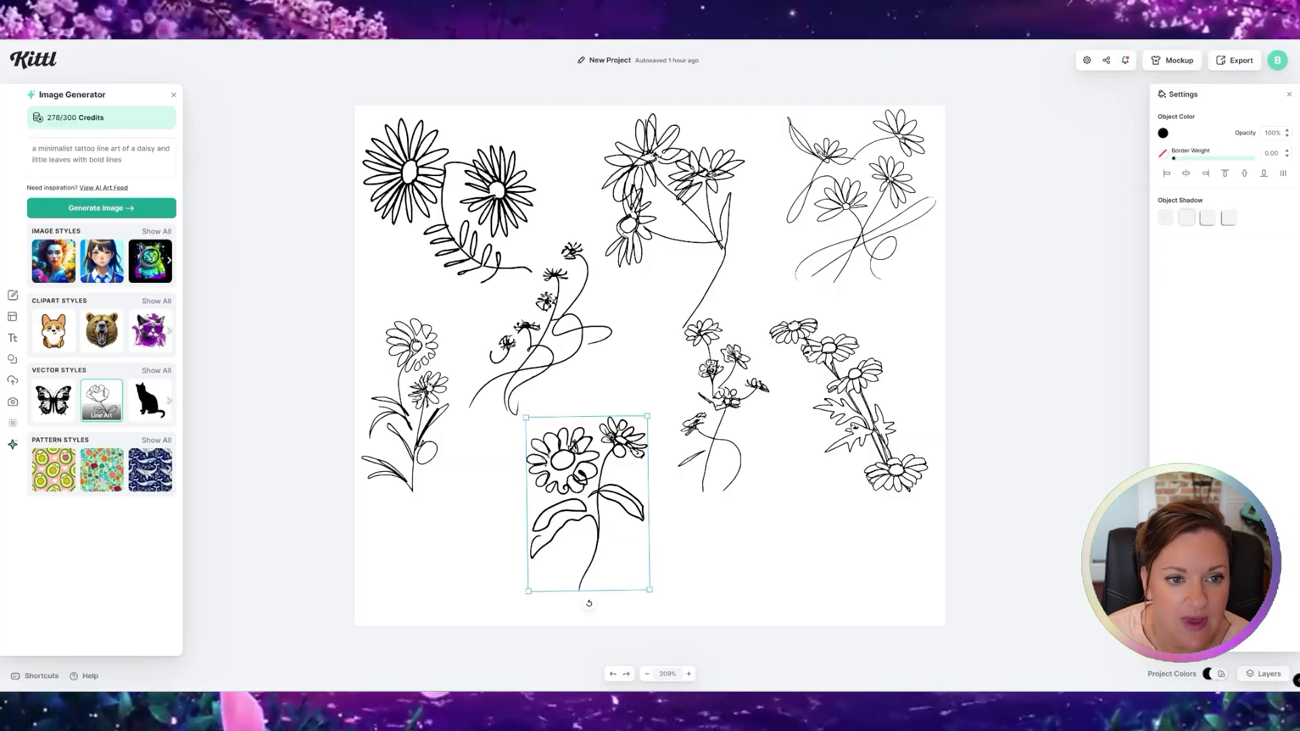
{"action": "key", "text": "ctrl+Tab"}
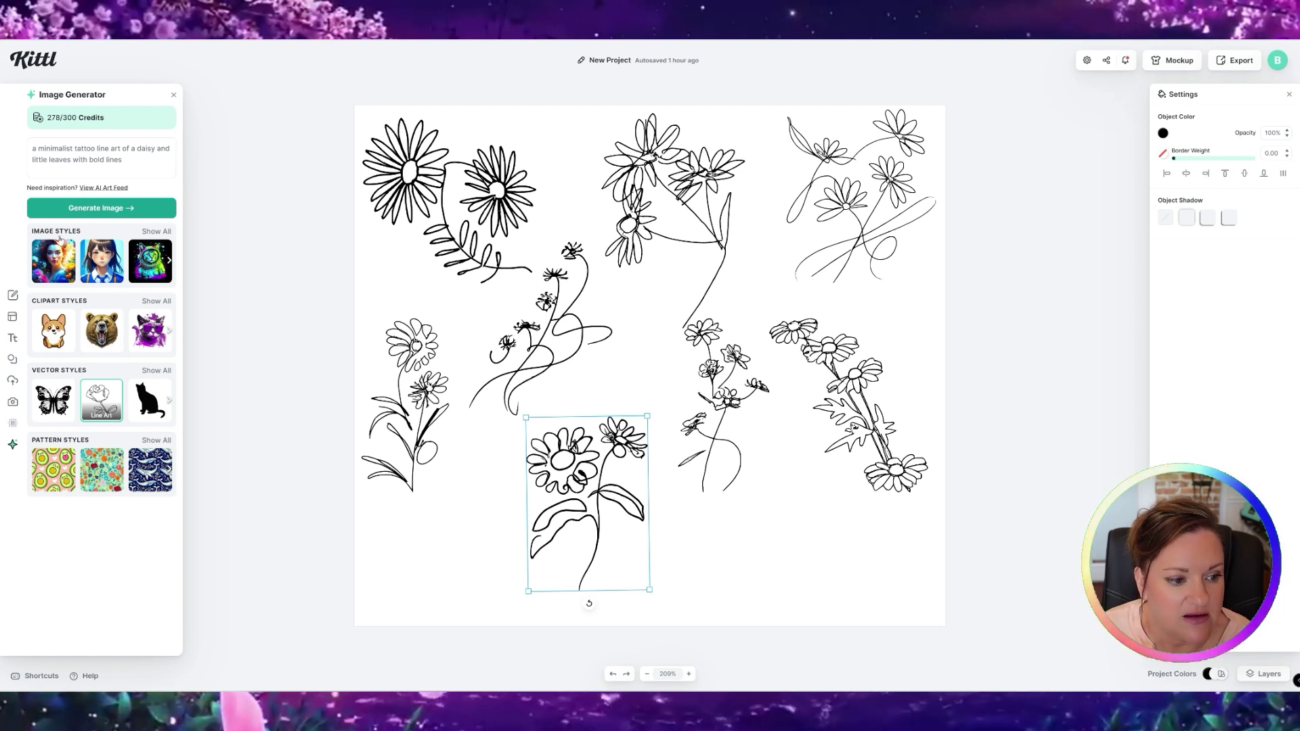
{"action": "left_click", "coordinate": [157, 370]}
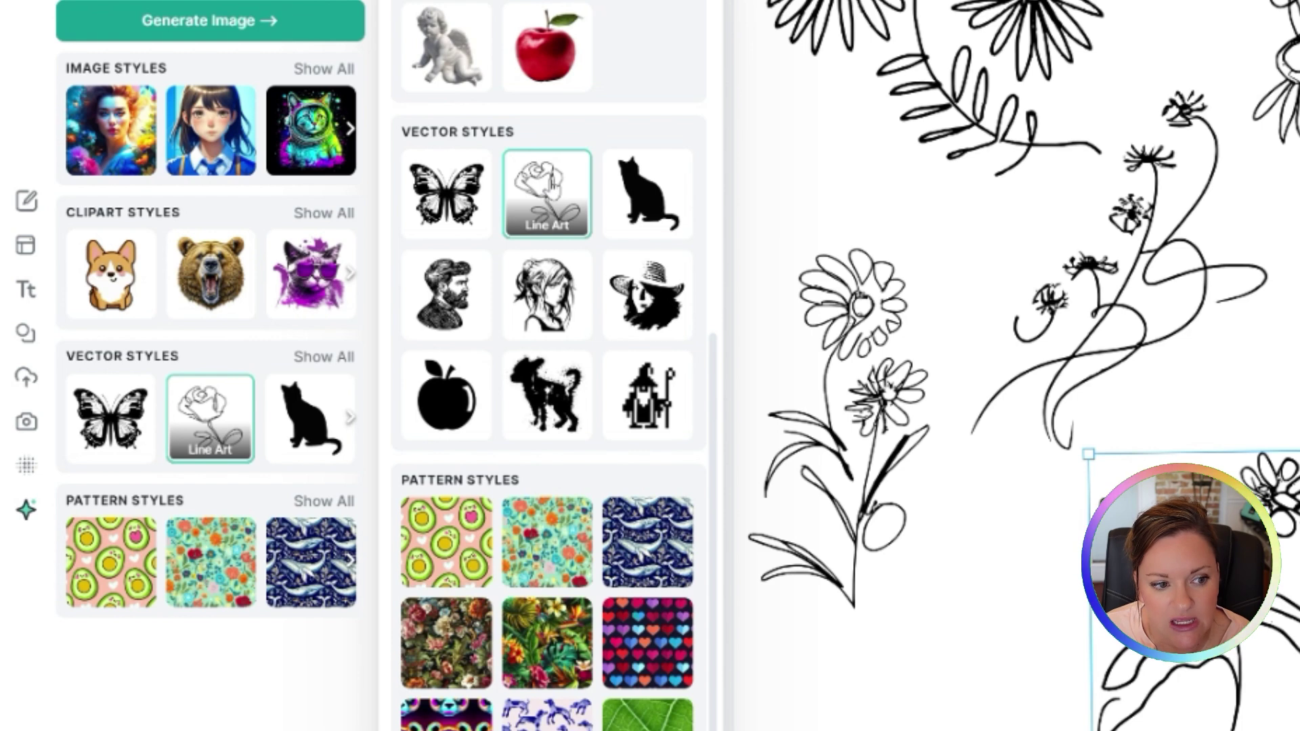
{"action": "left_click", "coordinate": [547, 196]}
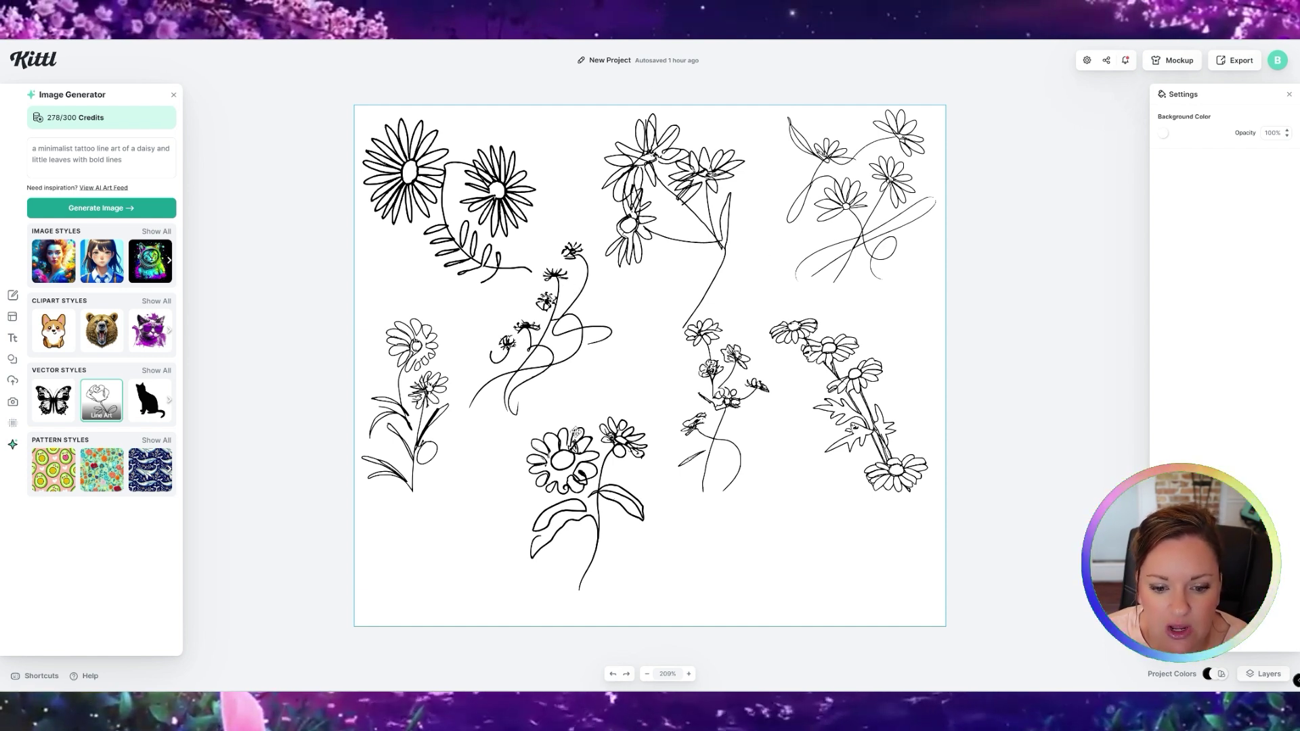
- Delete the three unwanted flower drawings and centre the remaining daisy on the canvas
{"action": "left_click", "coordinate": [407, 371]}
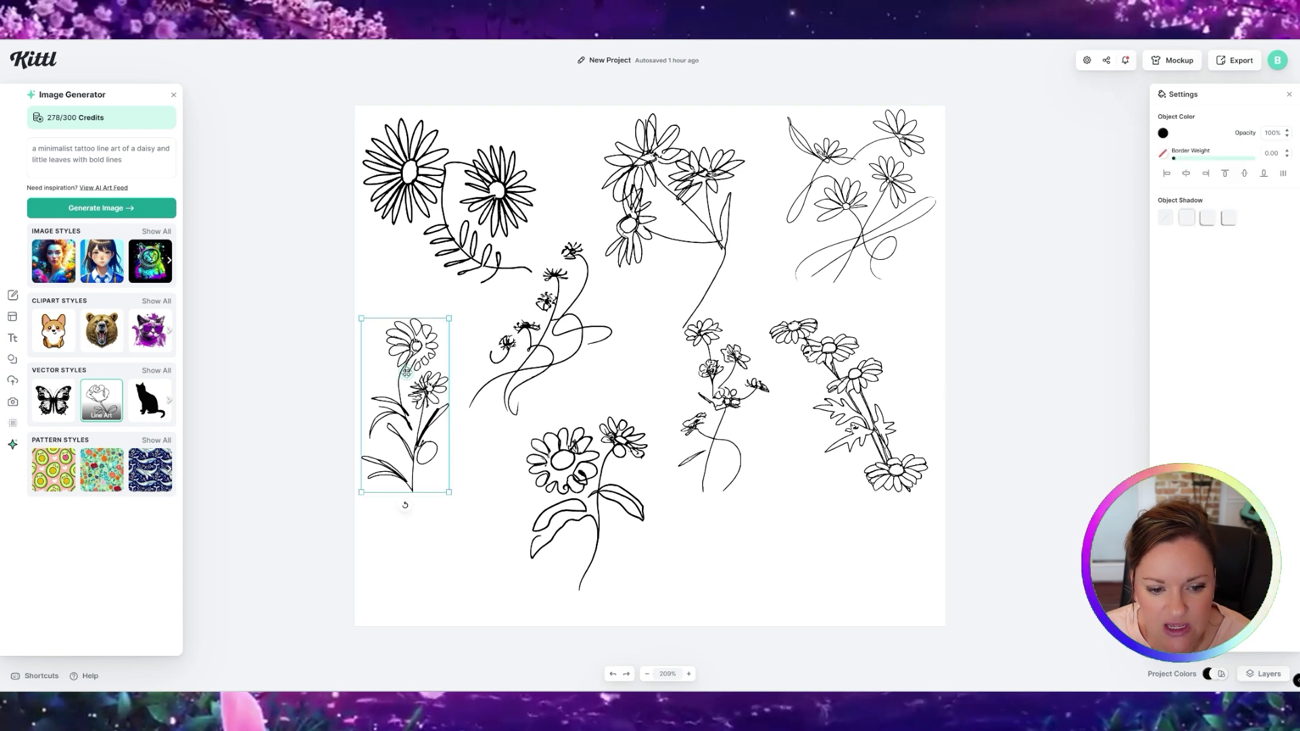
{"action": "key", "text": "Delete"}
{"action": "left_click", "coordinate": [556, 319]}
{"action": "key", "text": "Delete"}
{"action": "left_click", "coordinate": [478, 220]}
{"action": "key", "text": "Delete"}
{"action": "left_click", "coordinate": [743, 267]}
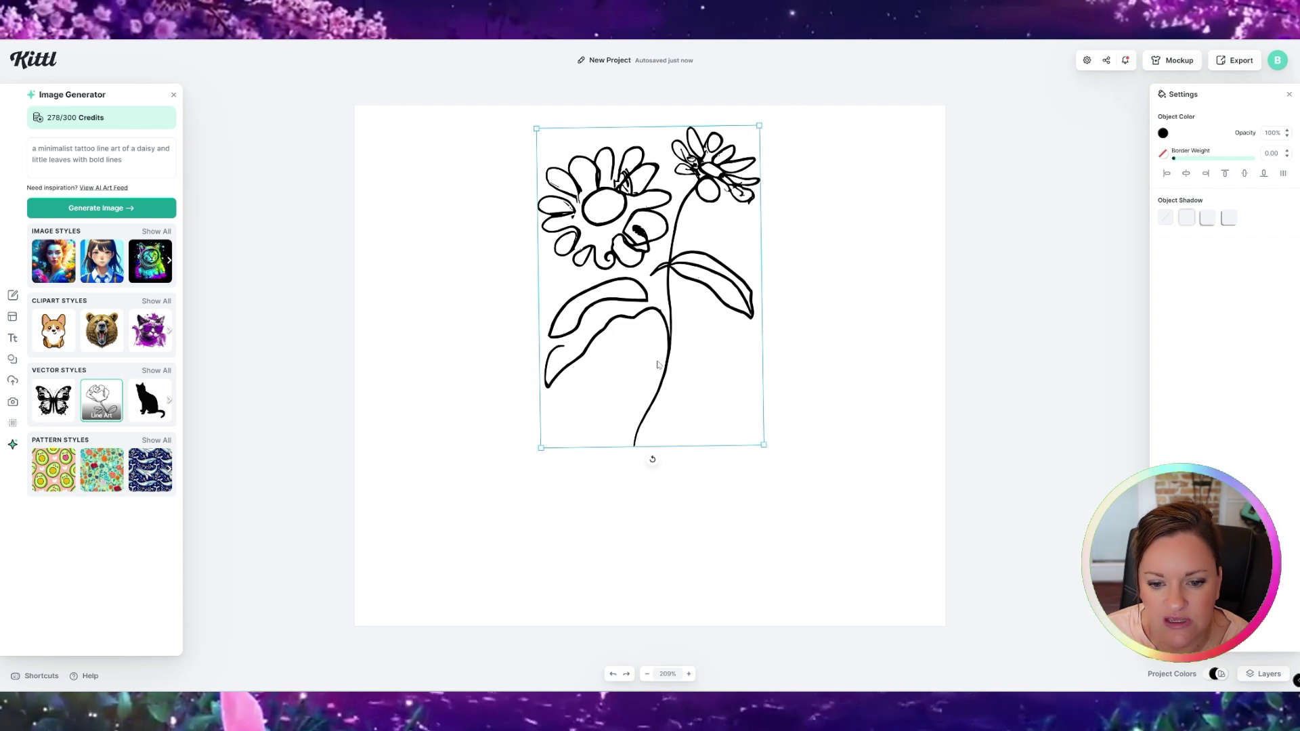
{"action": "left_click_drag", "start_coordinate": [666, 365], "coordinate": [666, 361]}
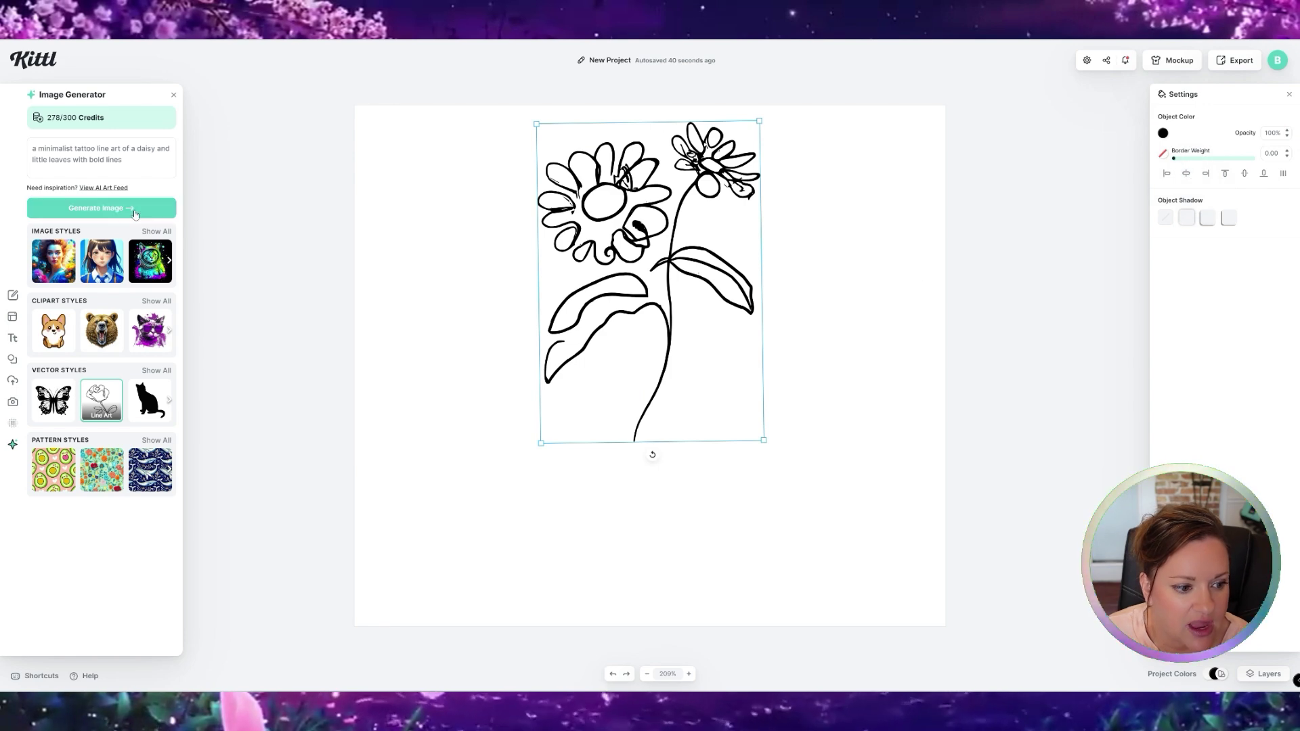
- Add a new headline text reading 'Amelia'
{"action": "left_click", "coordinate": [13, 338]}
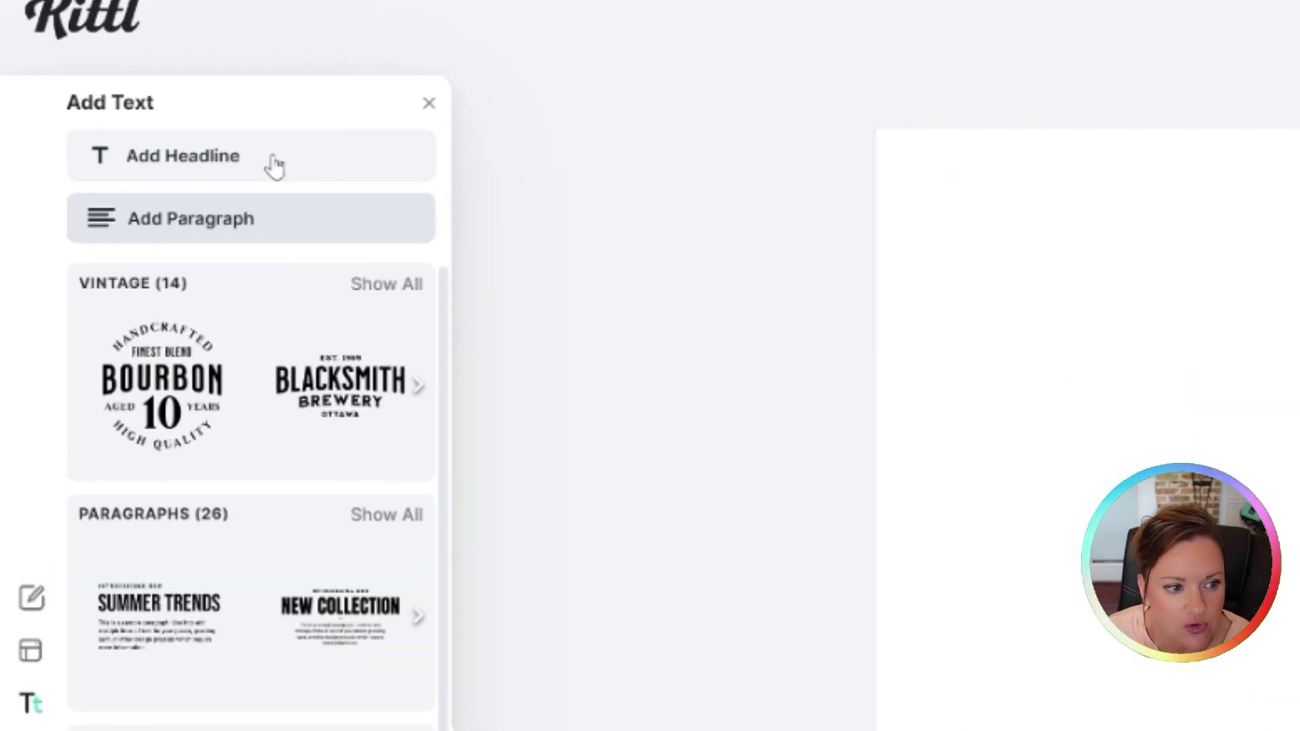
{"action": "left_click", "coordinate": [110, 117]}
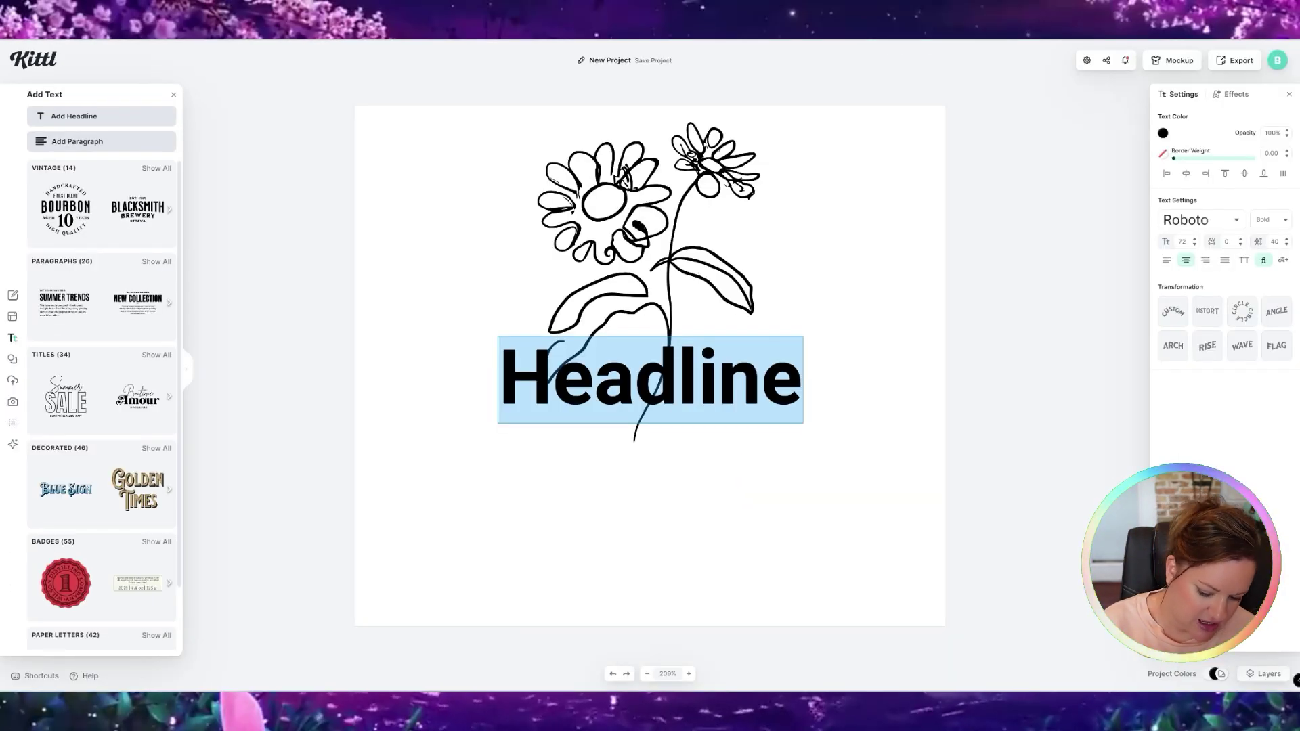
{"action": "type", "text": "Amelia"}
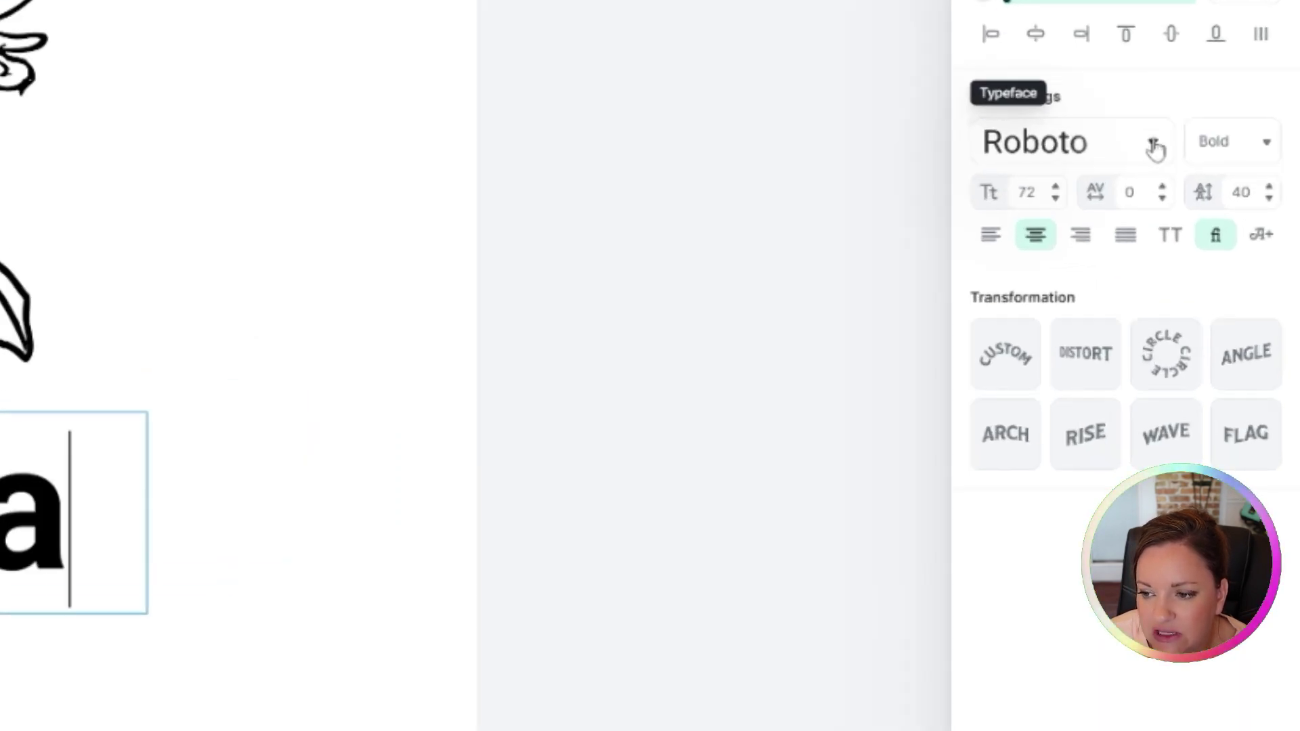
- Search the typefaces for 'Dream' and apply the uploaded Dream font to Amelia
{"action": "left_click", "coordinate": [1153, 146]}
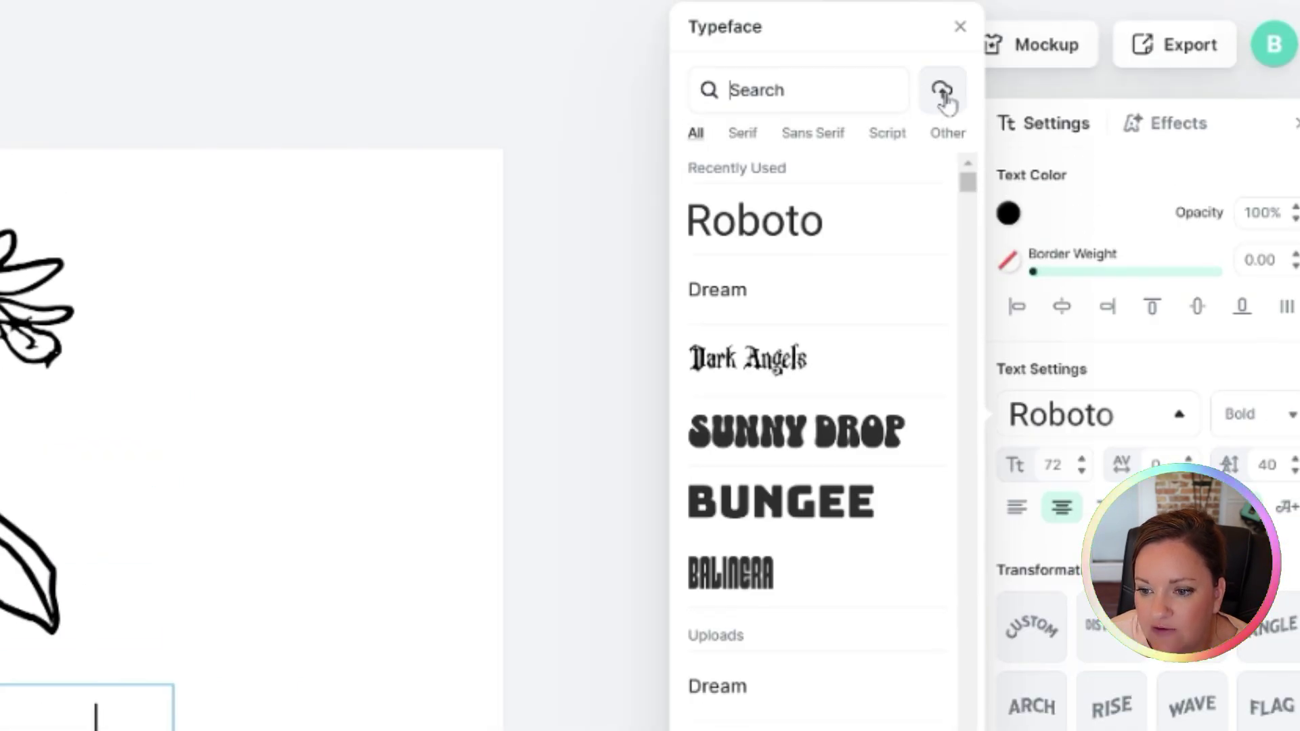
{"action": "left_click", "coordinate": [941, 93]}
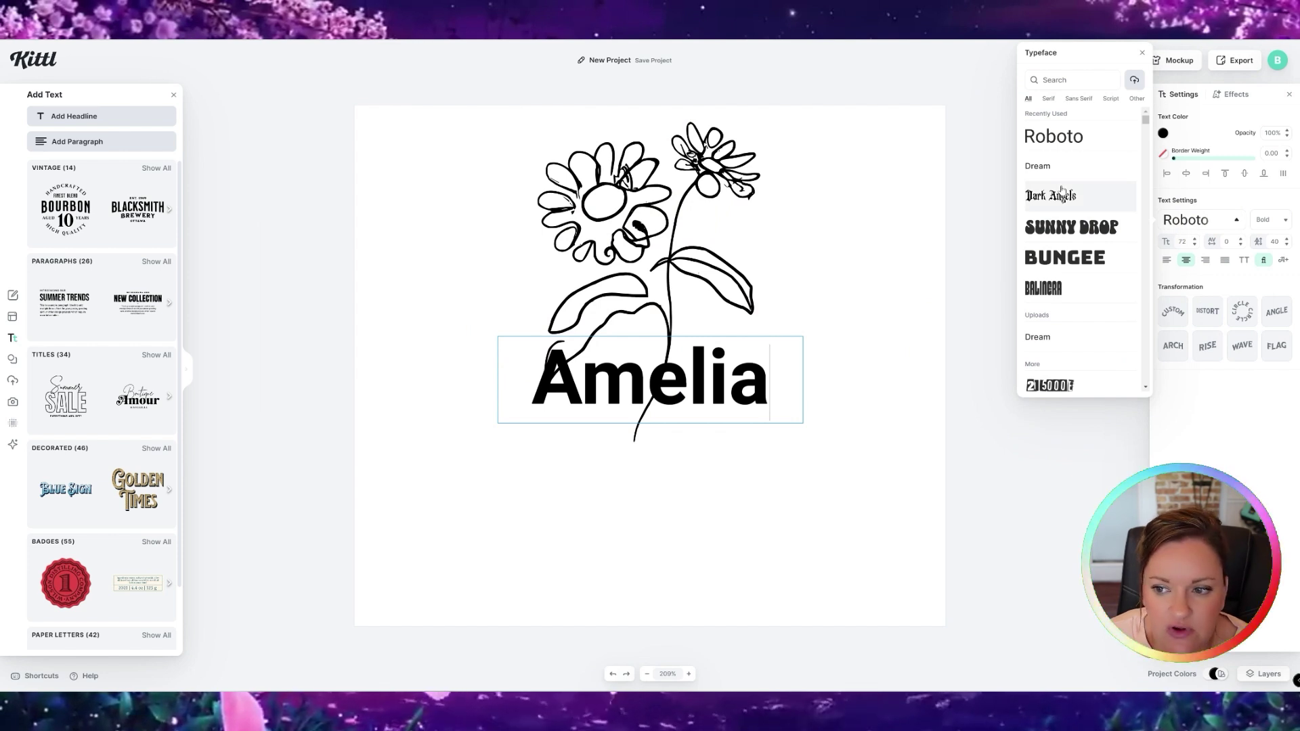
{"action": "left_click", "coordinate": [1058, 79]}
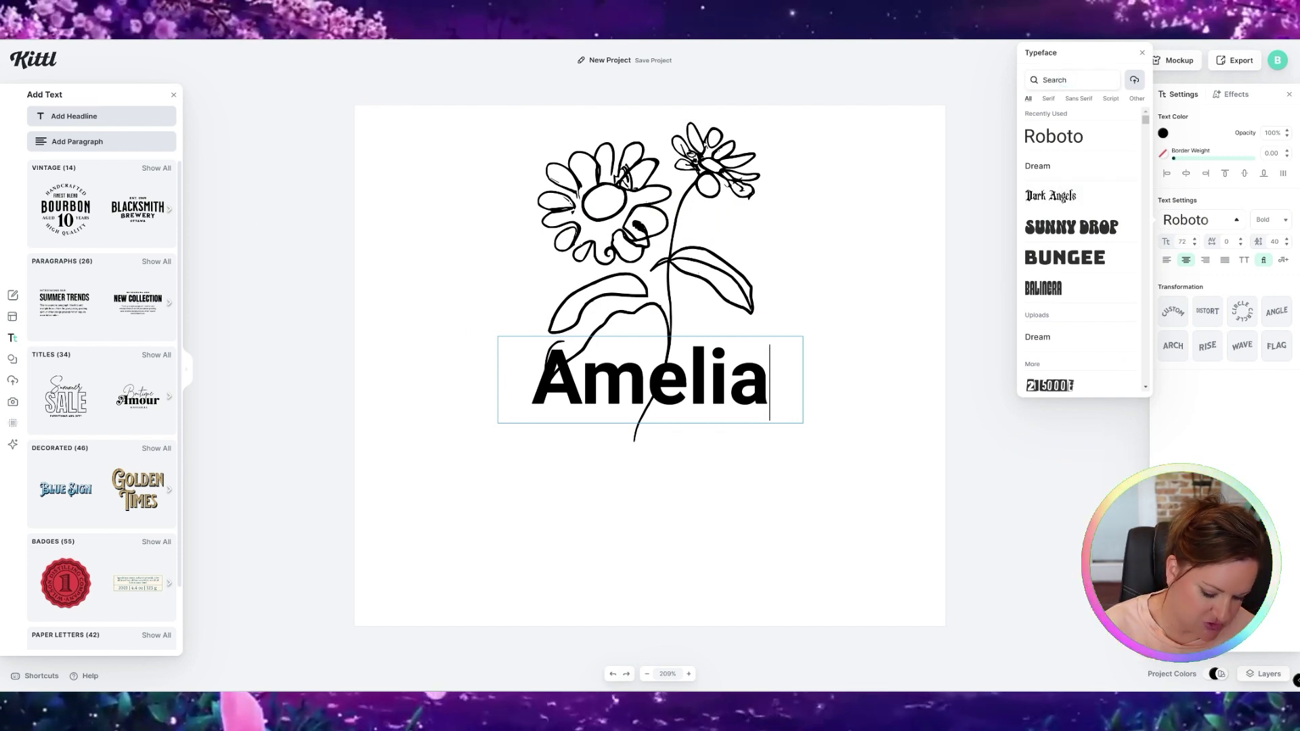
{"action": "type", "text": "Dream"}
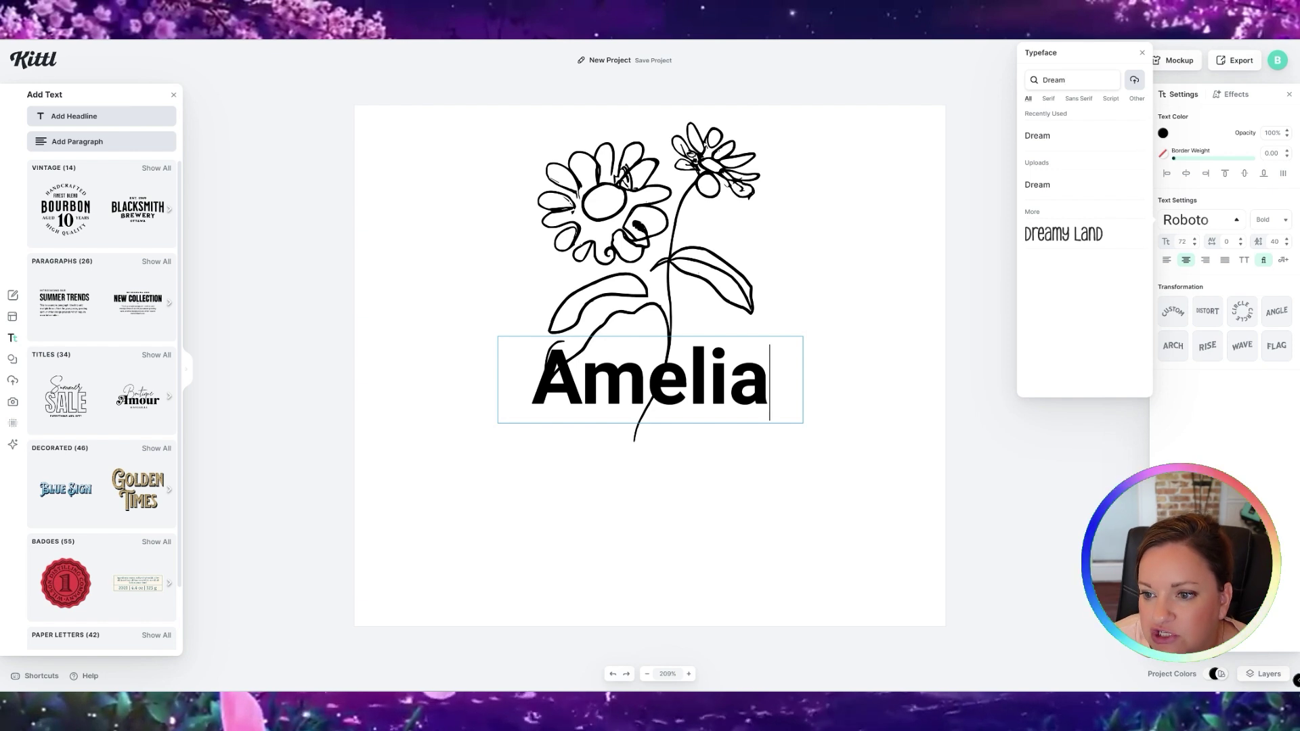
{"action": "left_click", "coordinate": [1038, 186]}
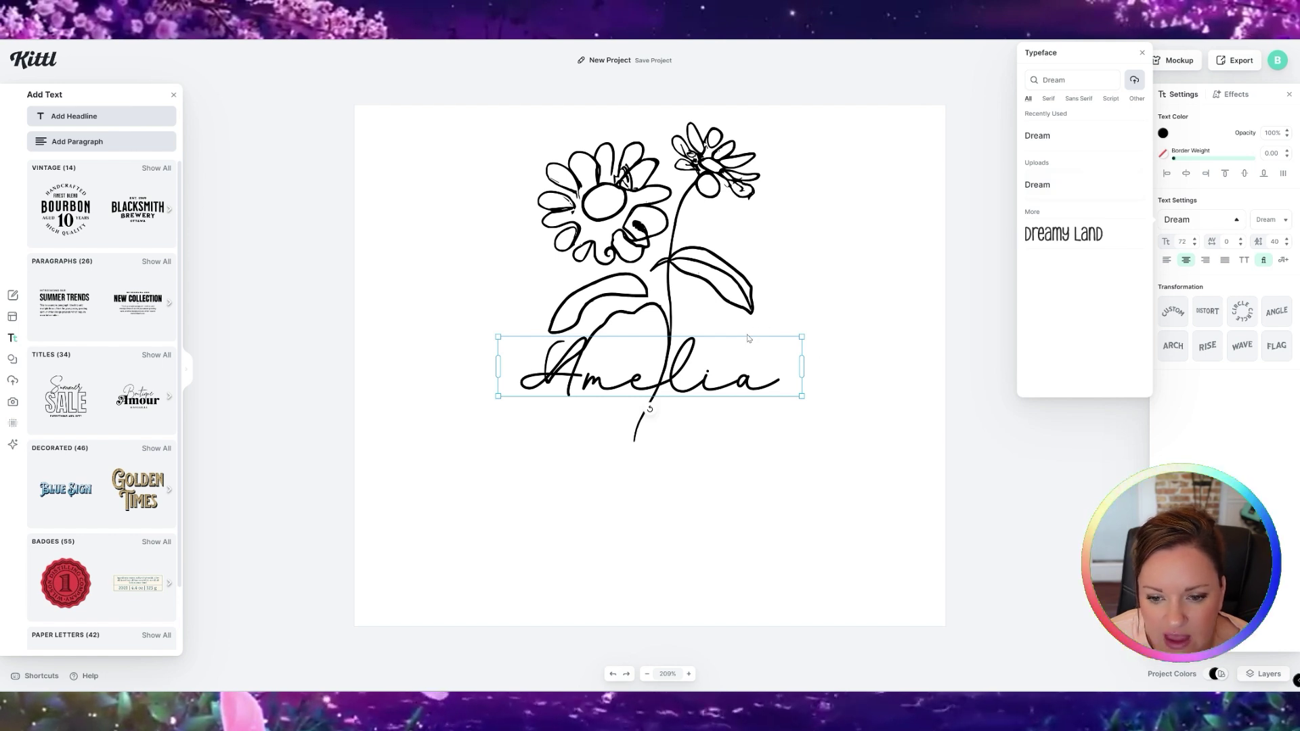
- Rotate Amelia to run vertically below the stem and nudge the flower drawing up
{"action": "left_click_drag", "start_coordinate": [729, 380], "coordinate": [716, 536]}
{"action": "left_click_drag", "start_coordinate": [637, 565], "coordinate": [705, 526]}
{"action": "left_click", "coordinate": [670, 289]}
{"action": "left_click_drag", "start_coordinate": [669, 289], "coordinate": [670, 272]}
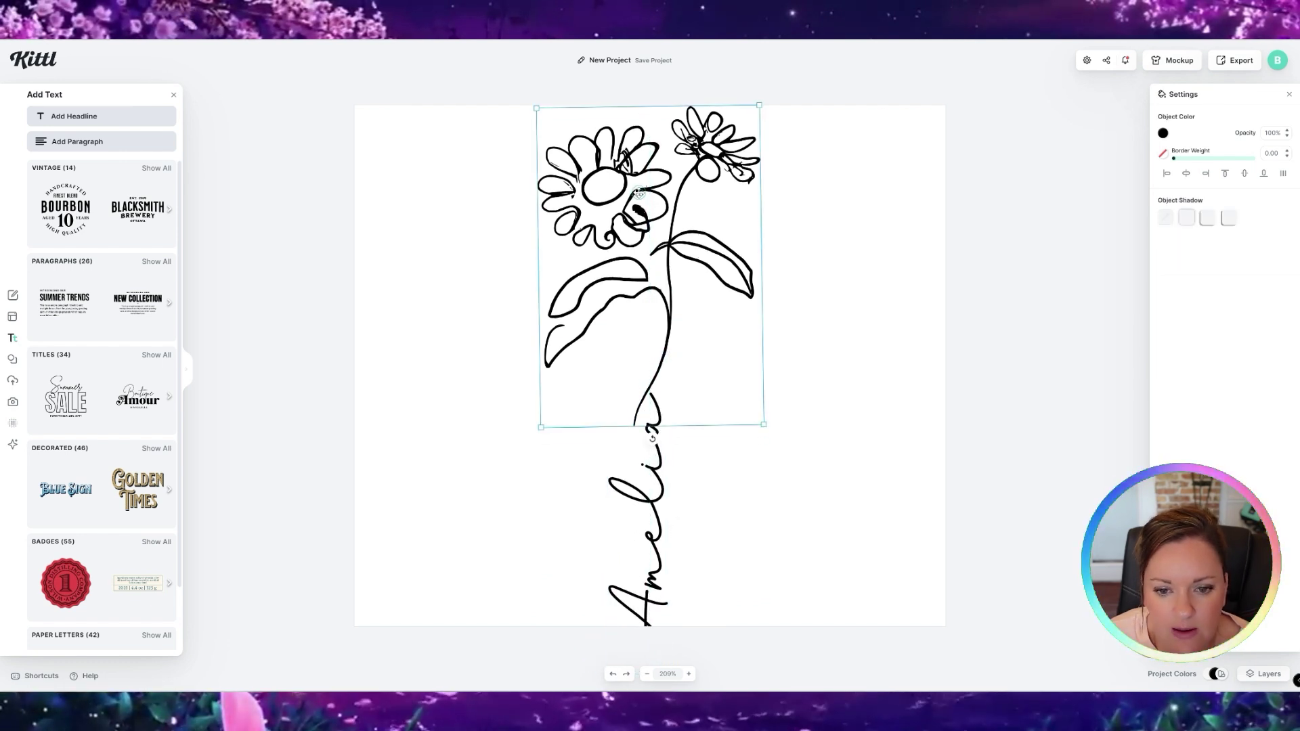
- Flip the flower drawing horizontally, shrink it slightly and shift it left
{"action": "right_click", "coordinate": [639, 194]}
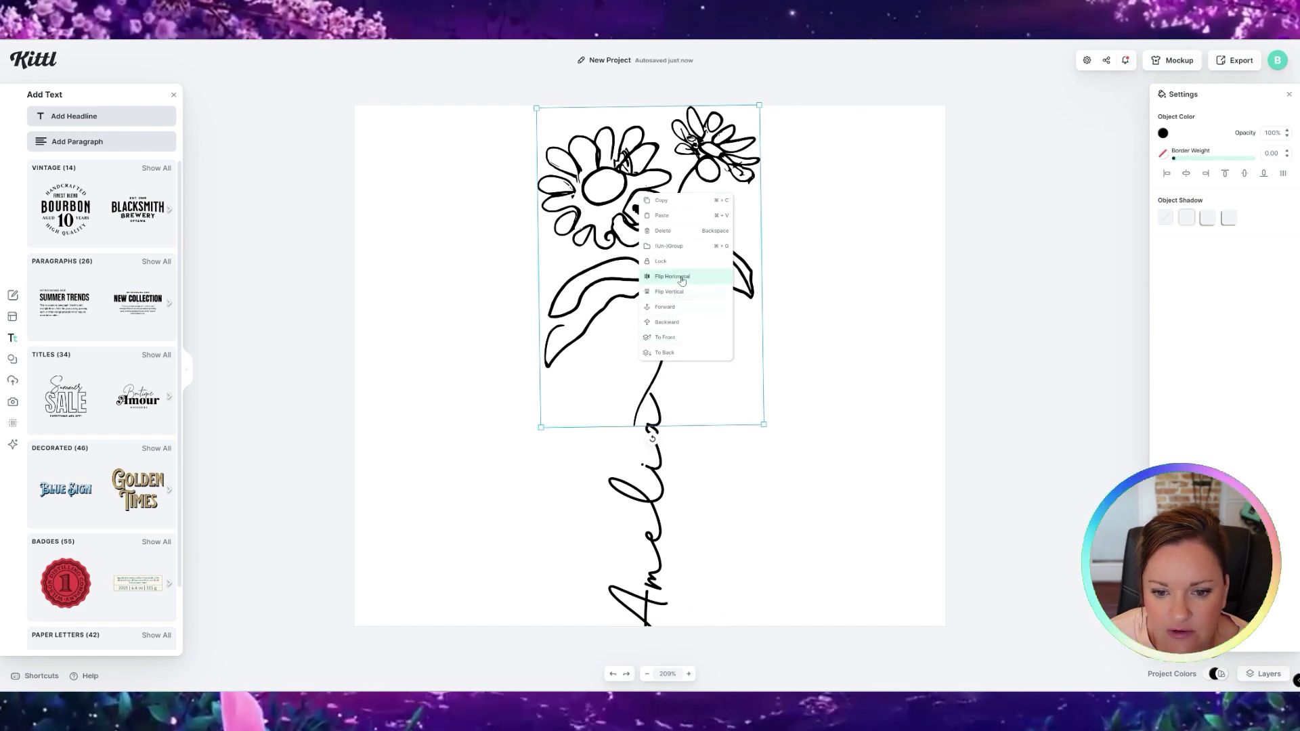
{"action": "left_click", "coordinate": [672, 277]}
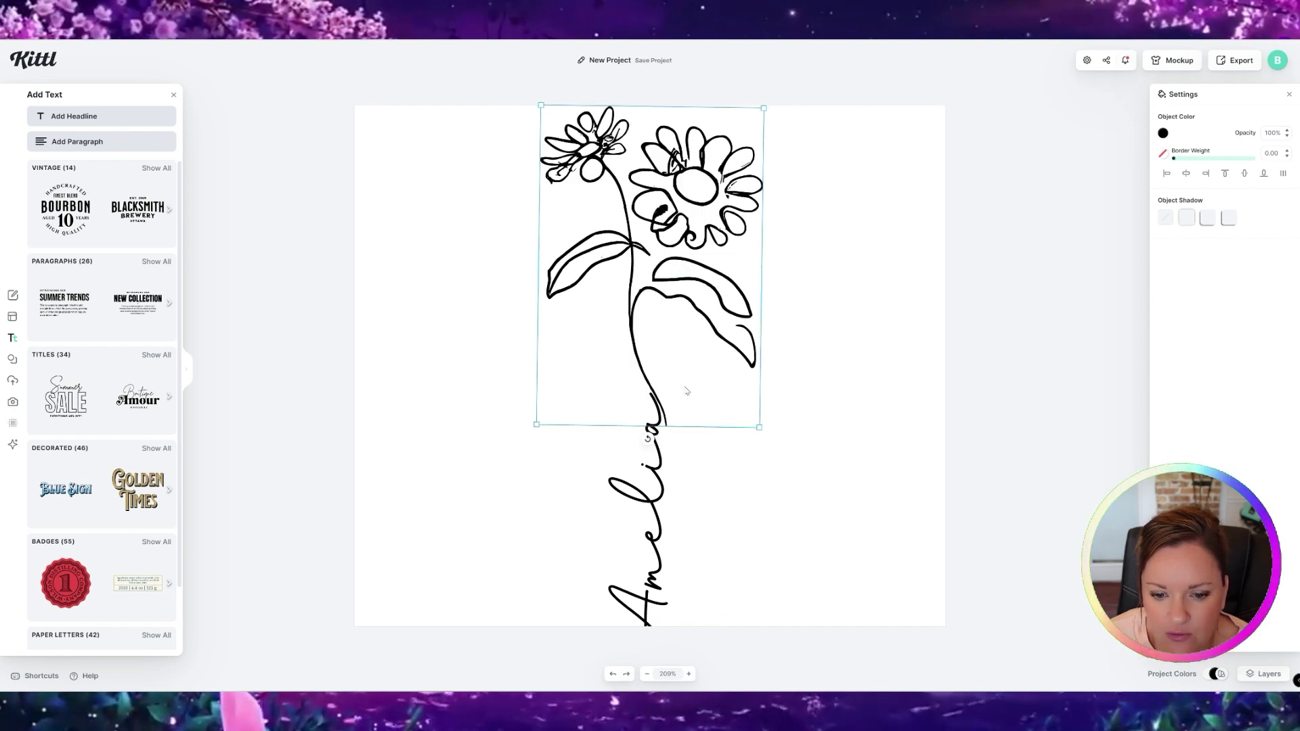
{"action": "left_click_drag", "start_coordinate": [543, 108], "coordinate": [559, 124]}
{"action": "left_click_drag", "start_coordinate": [707, 321], "coordinate": [694, 321]}
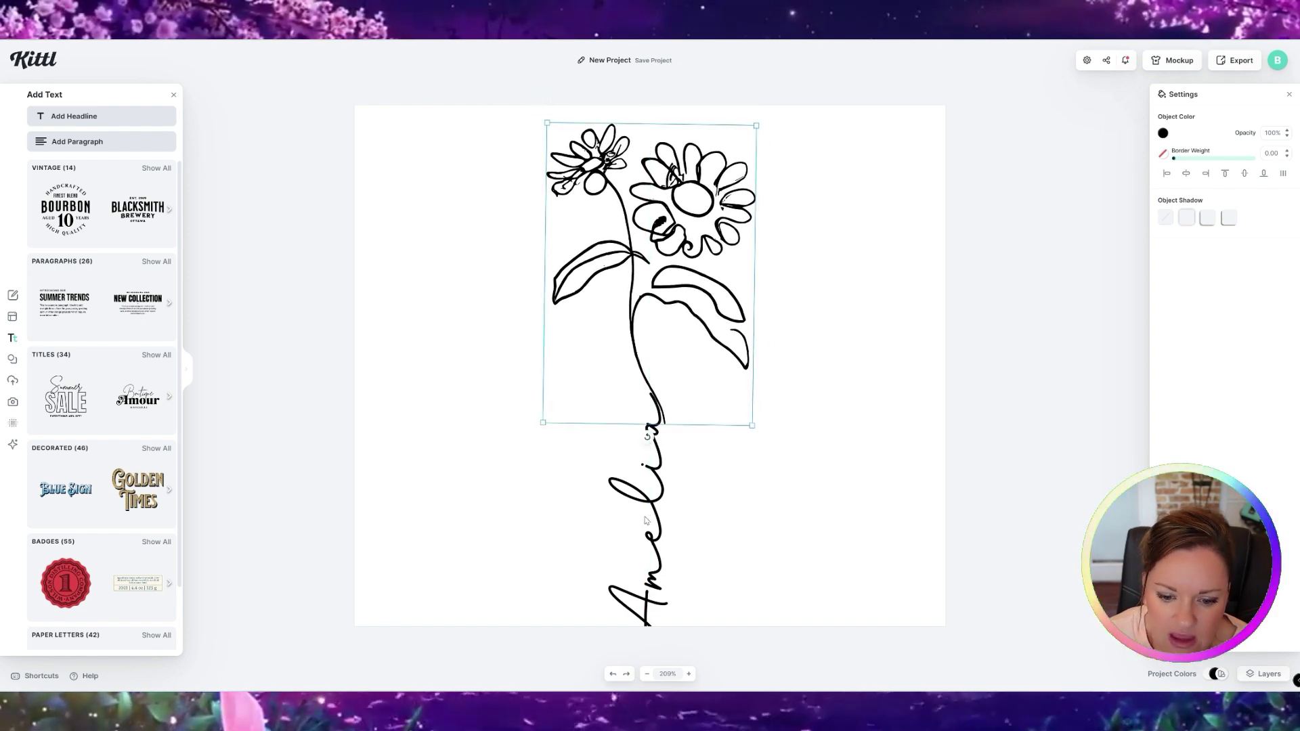
- Scale Amelia down and align it along the flower's stem
{"action": "left_click_drag", "start_coordinate": [657, 523], "coordinate": [685, 463]}
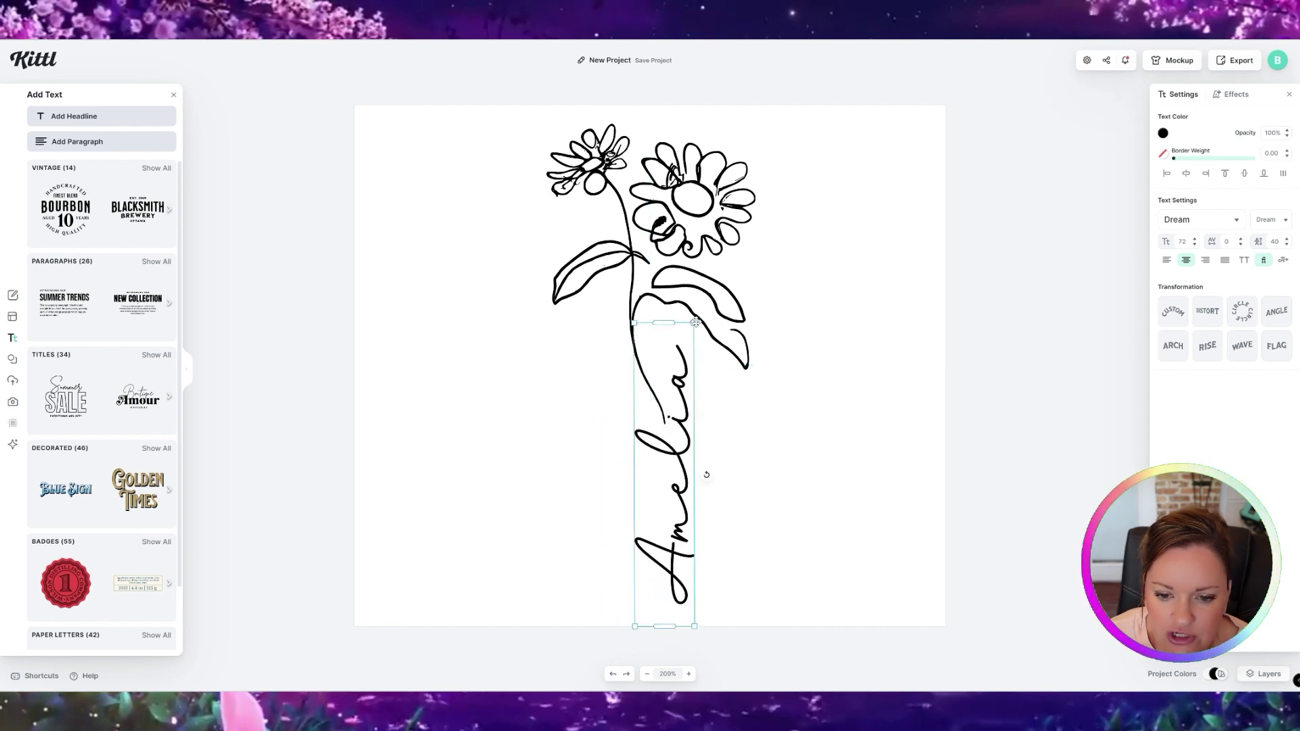
{"action": "left_click_drag", "start_coordinate": [695, 322], "coordinate": [681, 387]}
{"action": "mouse_move", "coordinate": [676, 441]}
{"action": "left_mouse_down"}
{"action": "mouse_move", "coordinate": [659, 447]}
{"action": "mouse_move", "coordinate": [662, 431]}
{"action": "left_mouse_up"}
{"action": "key", "text": "ctrl+z"}
{"action": "key", "text": "ctrl+z"}
{"action": "left_click", "coordinate": [903, 225]}
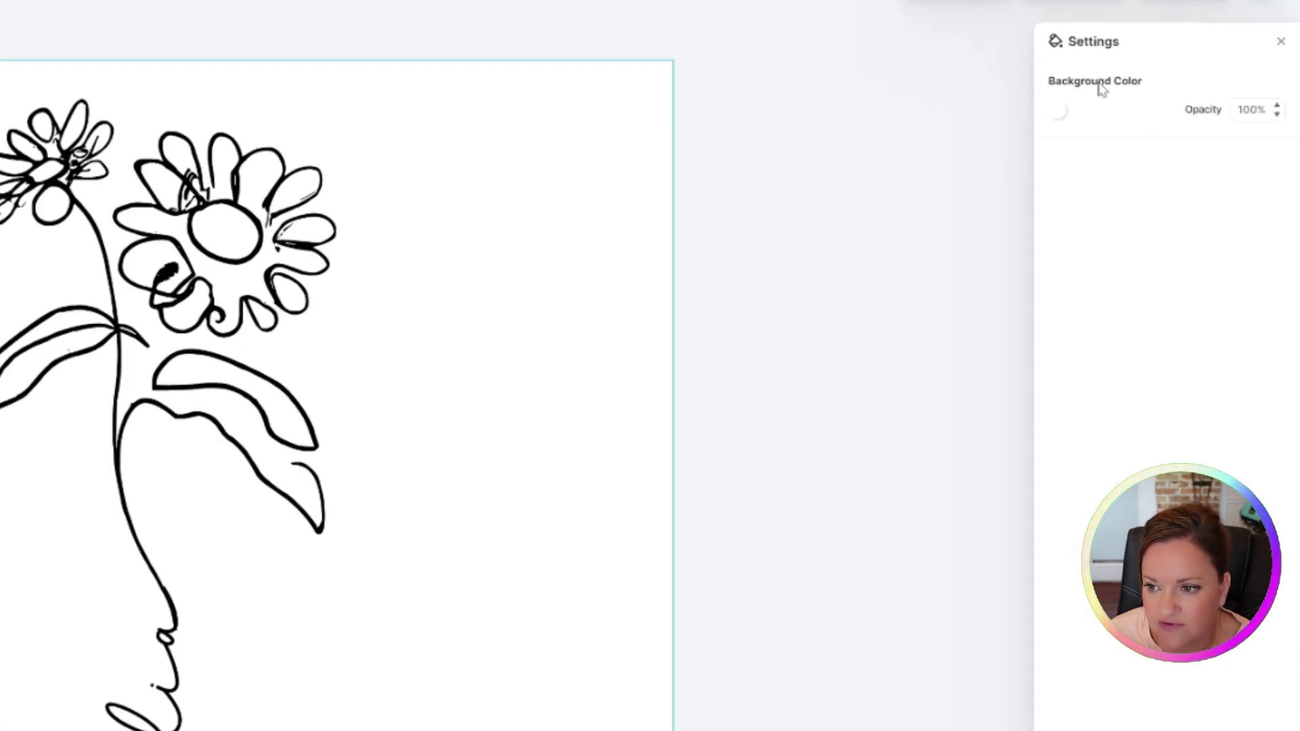
- Set the background colour to light mint c6f8e7 and bring up the download options
{"action": "left_click", "coordinate": [1058, 113]}
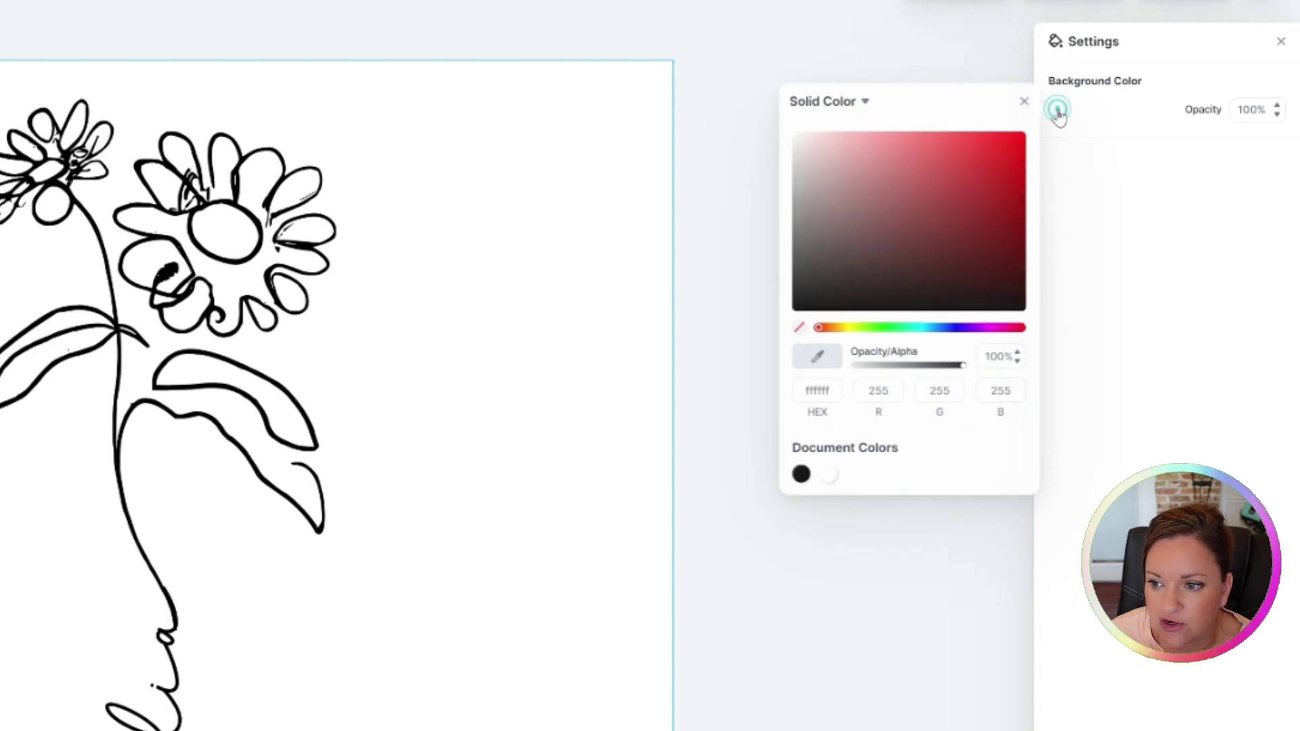
{"action": "left_click", "coordinate": [910, 328]}
{"action": "left_click", "coordinate": [867, 189]}
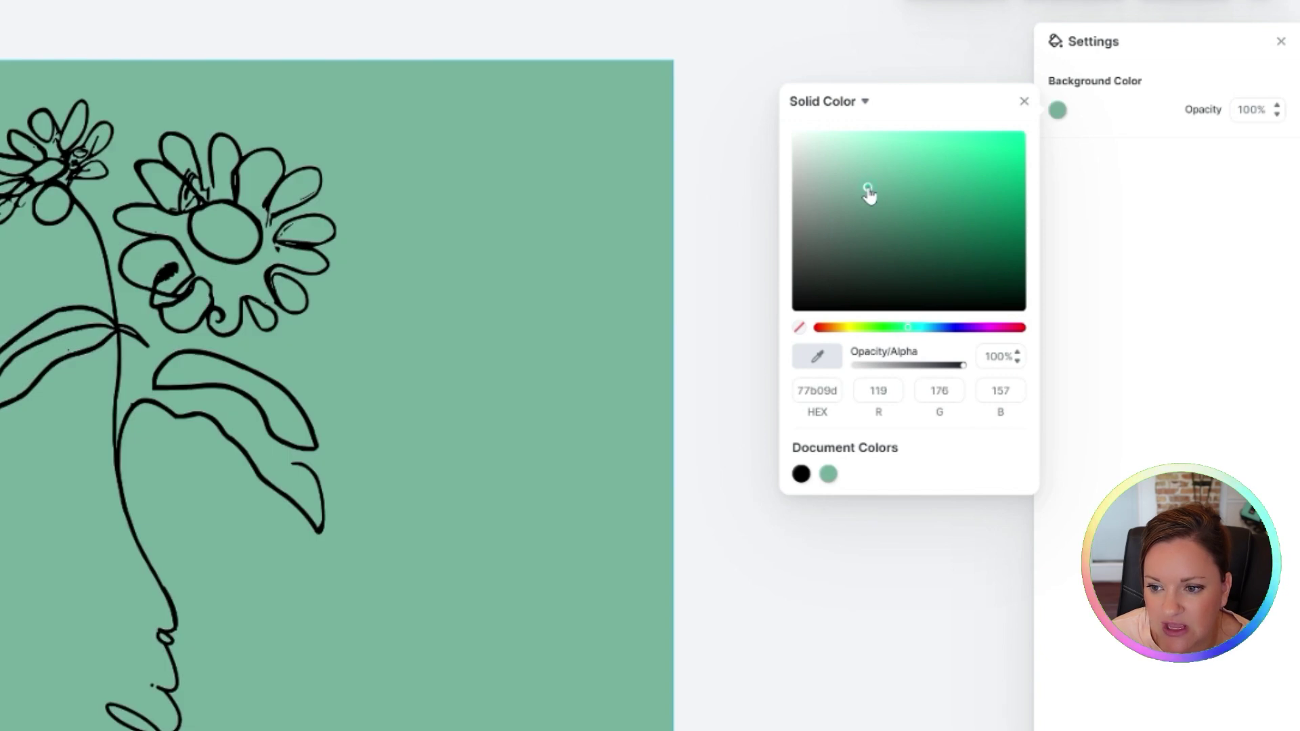
{"action": "left_click", "coordinate": [852, 142]}
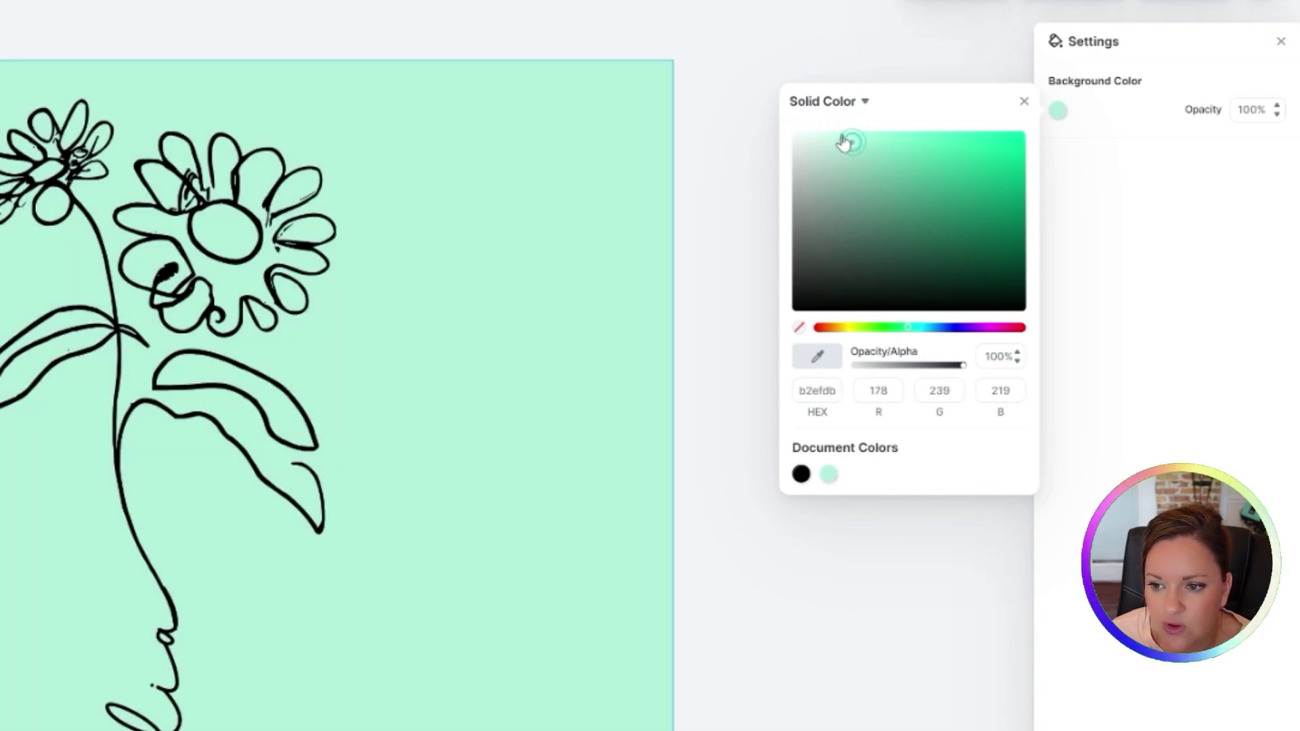
{"action": "left_click", "coordinate": [839, 137]}
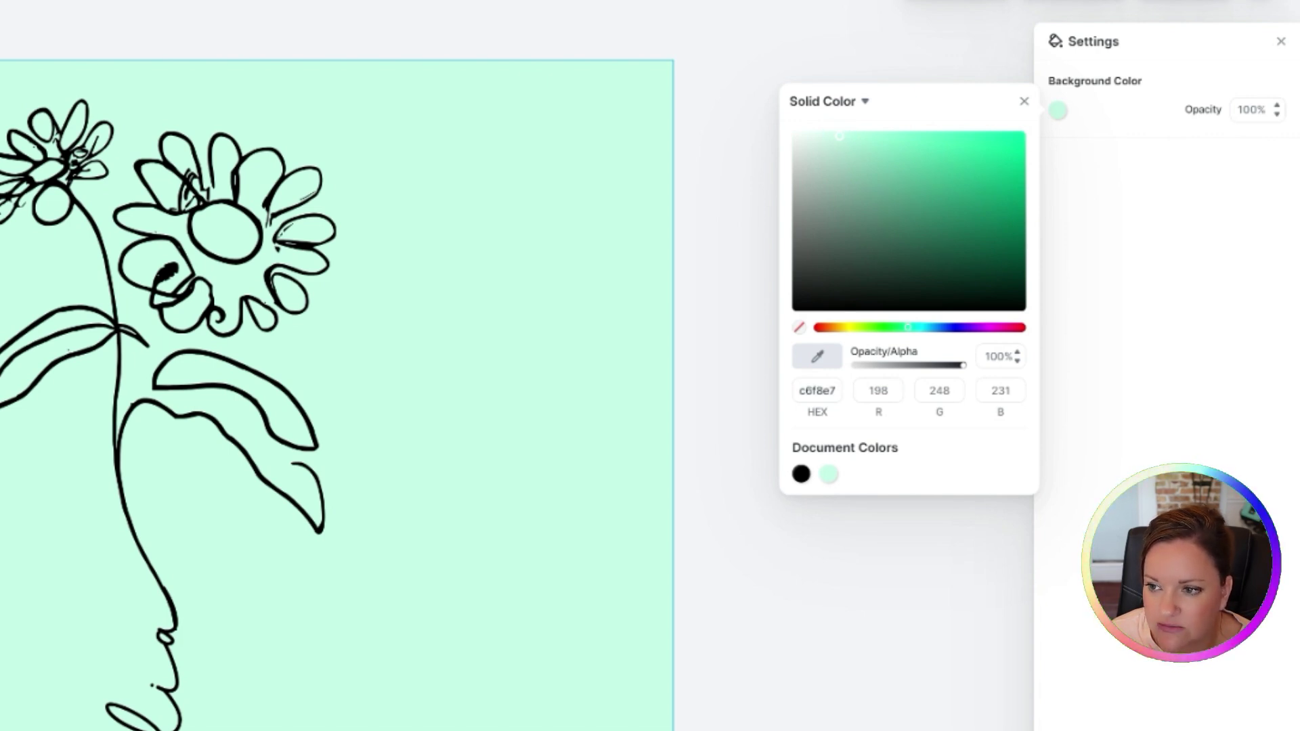
{"action": "left_click", "coordinate": [1258, 9]}
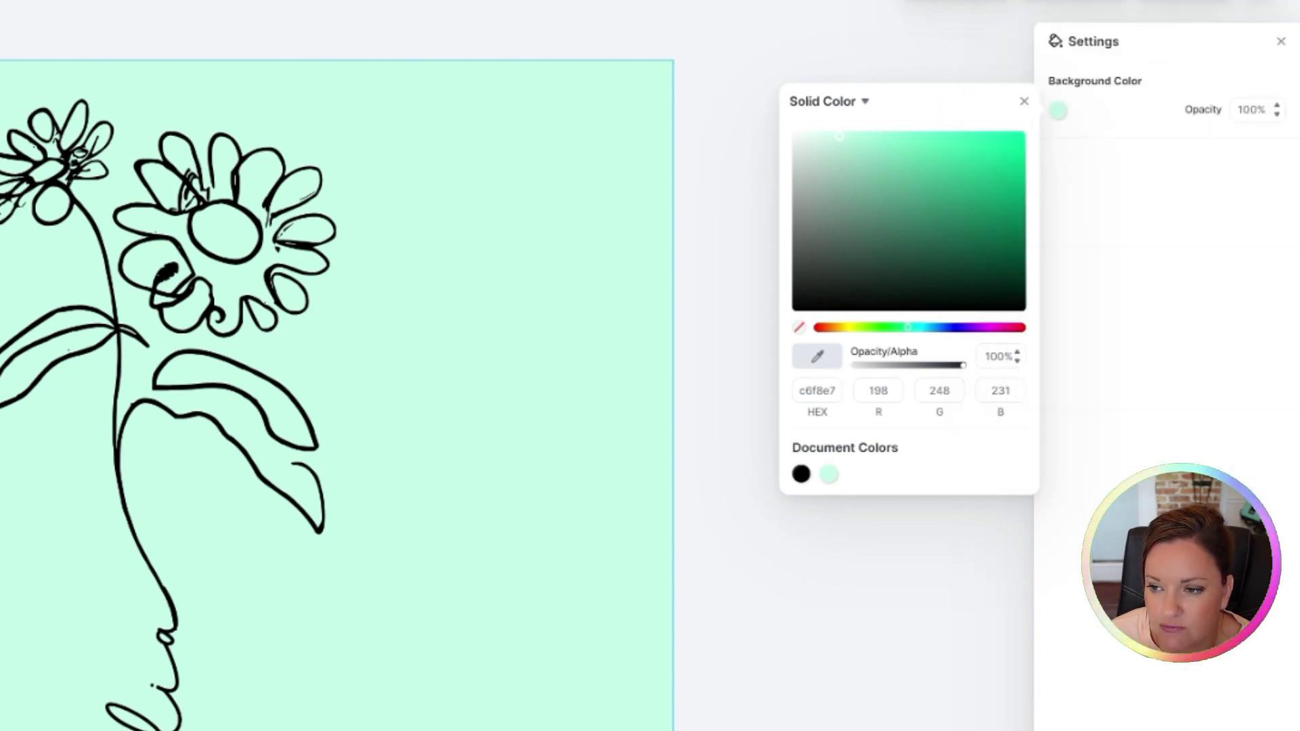
{"action": "left_click", "coordinate": [1194, 15]}
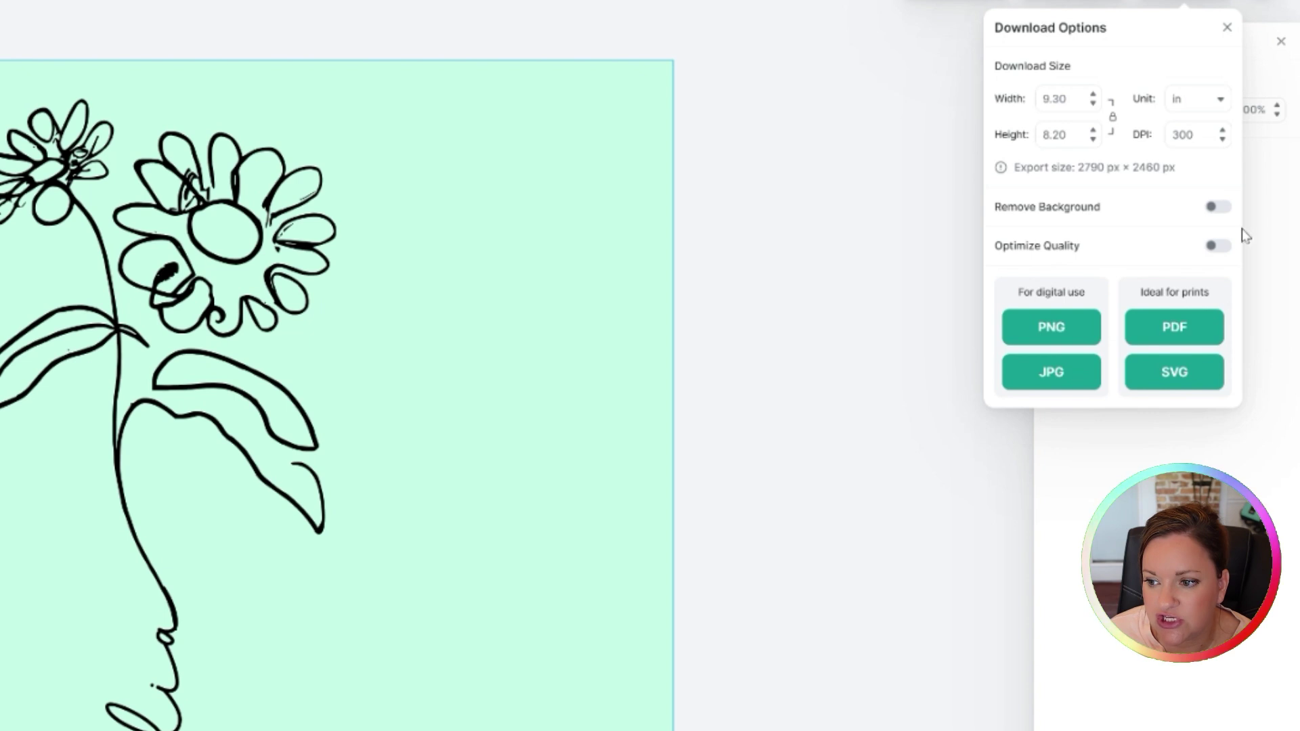
- Download the design as a PNG with Optimize Quality on, then close the previews
{"action": "left_click", "coordinate": [1227, 248]}
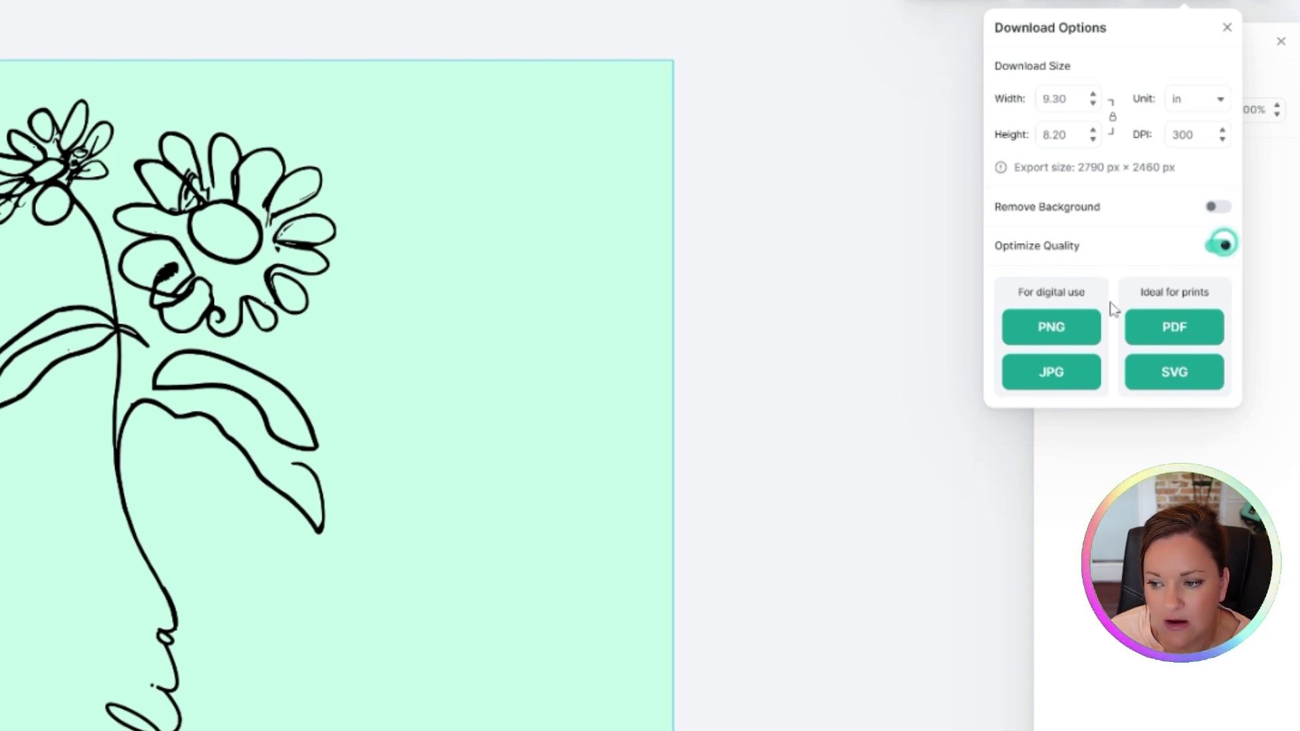
{"action": "left_click", "coordinate": [1036, 335]}
{"action": "left_click", "coordinate": [1058, 331]}
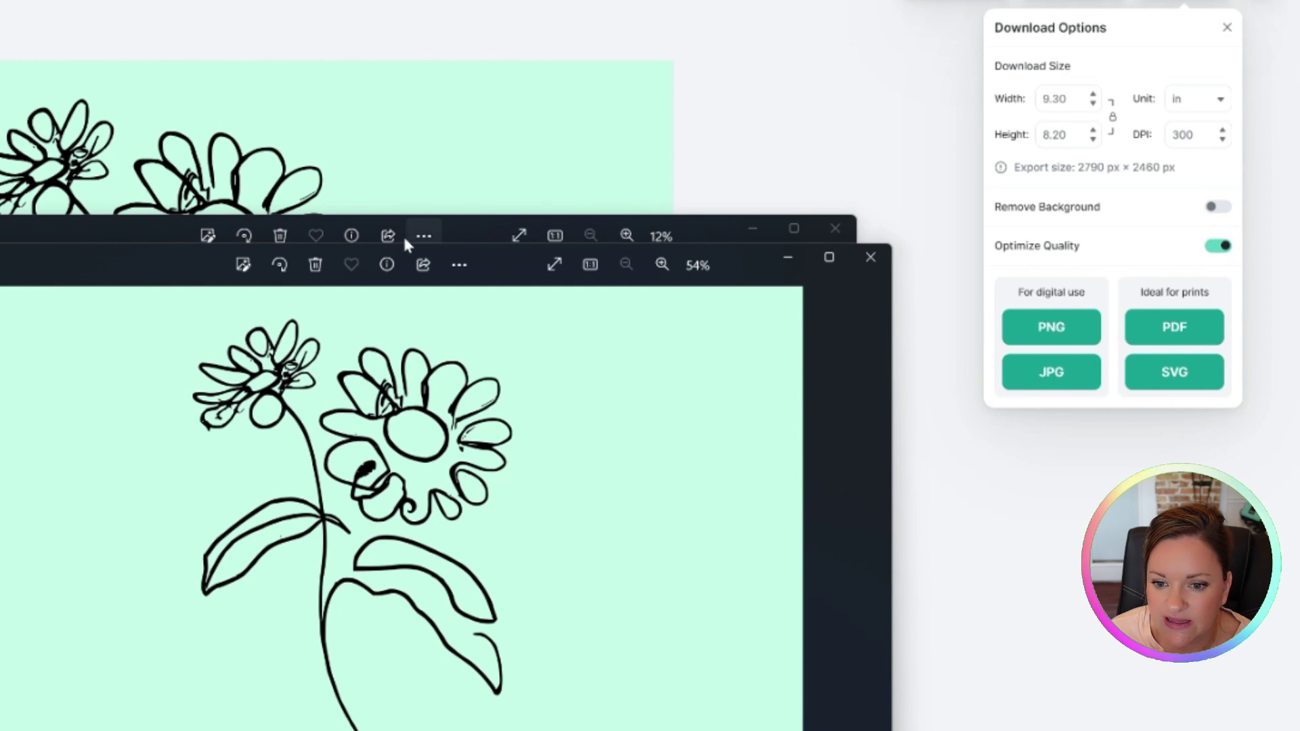
{"action": "left_click", "coordinate": [551, 134]}
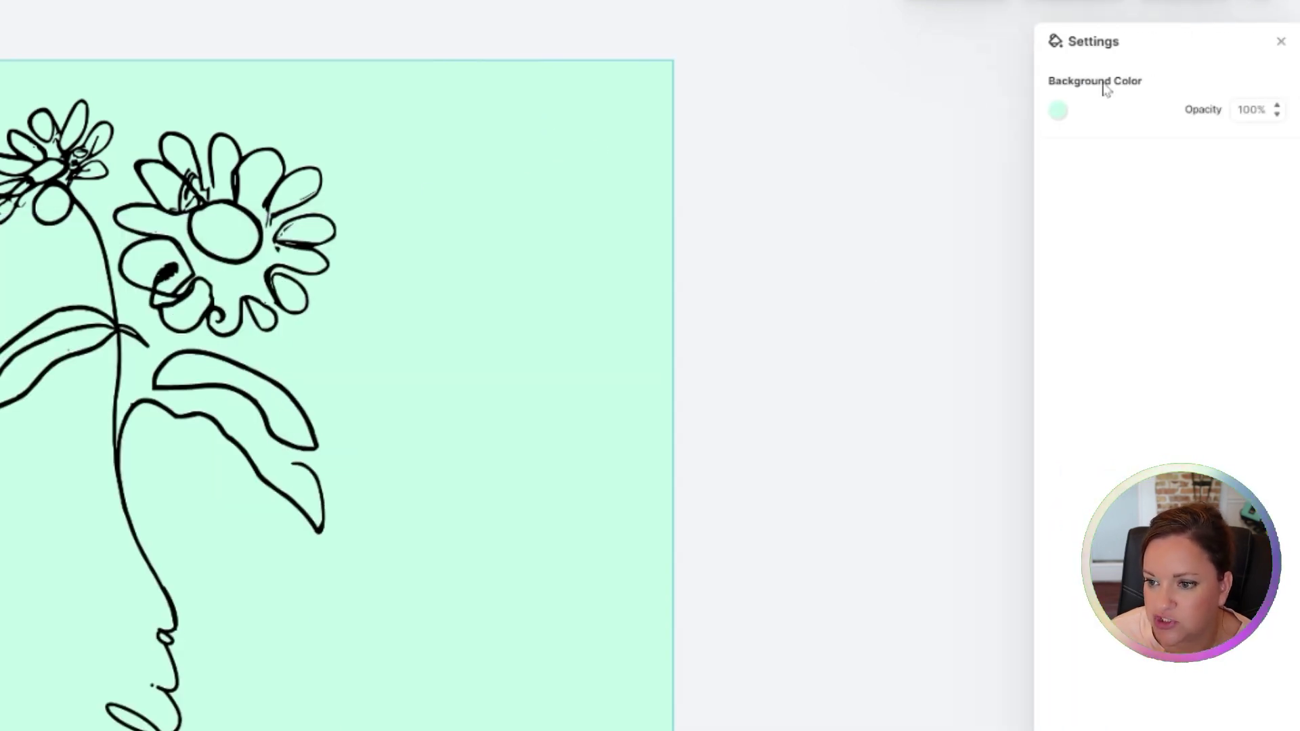
- Reset the background to white and export a transparent PNG with Remove Background enabled
{"action": "left_click", "coordinate": [1059, 111]}
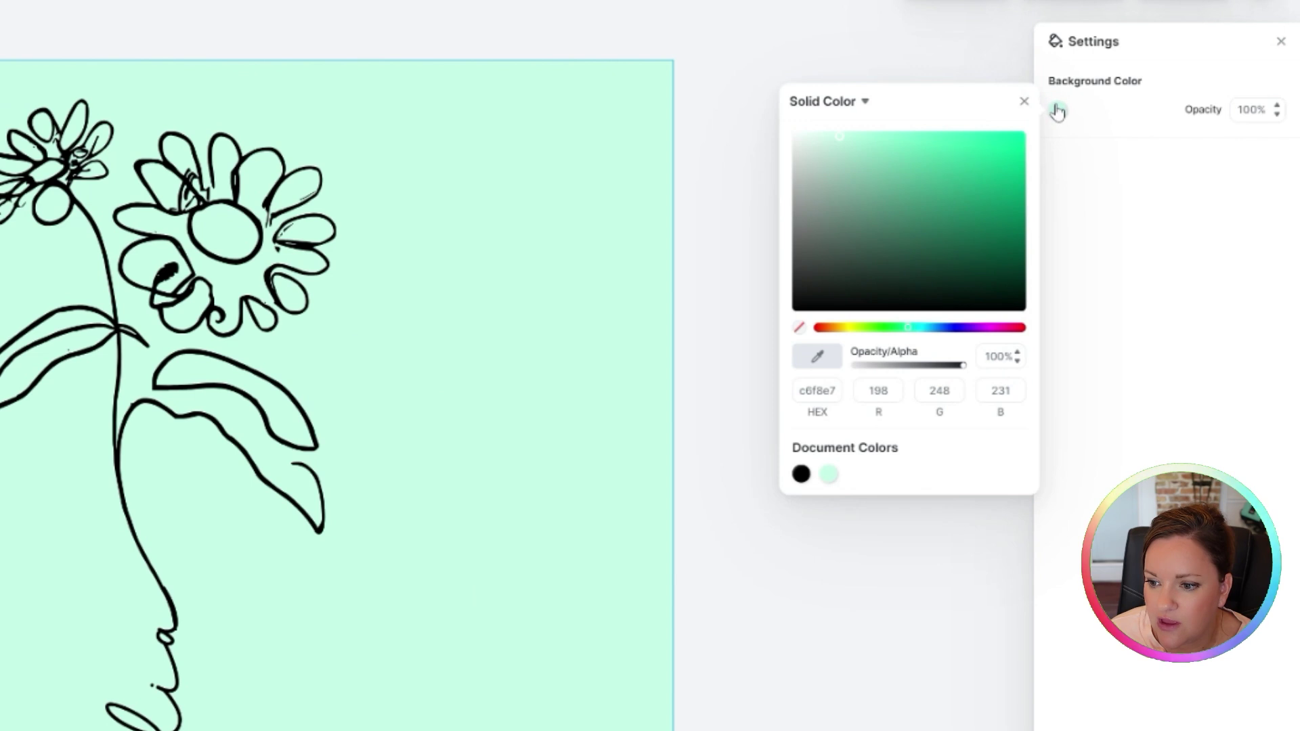
{"action": "left_click", "coordinate": [798, 140]}
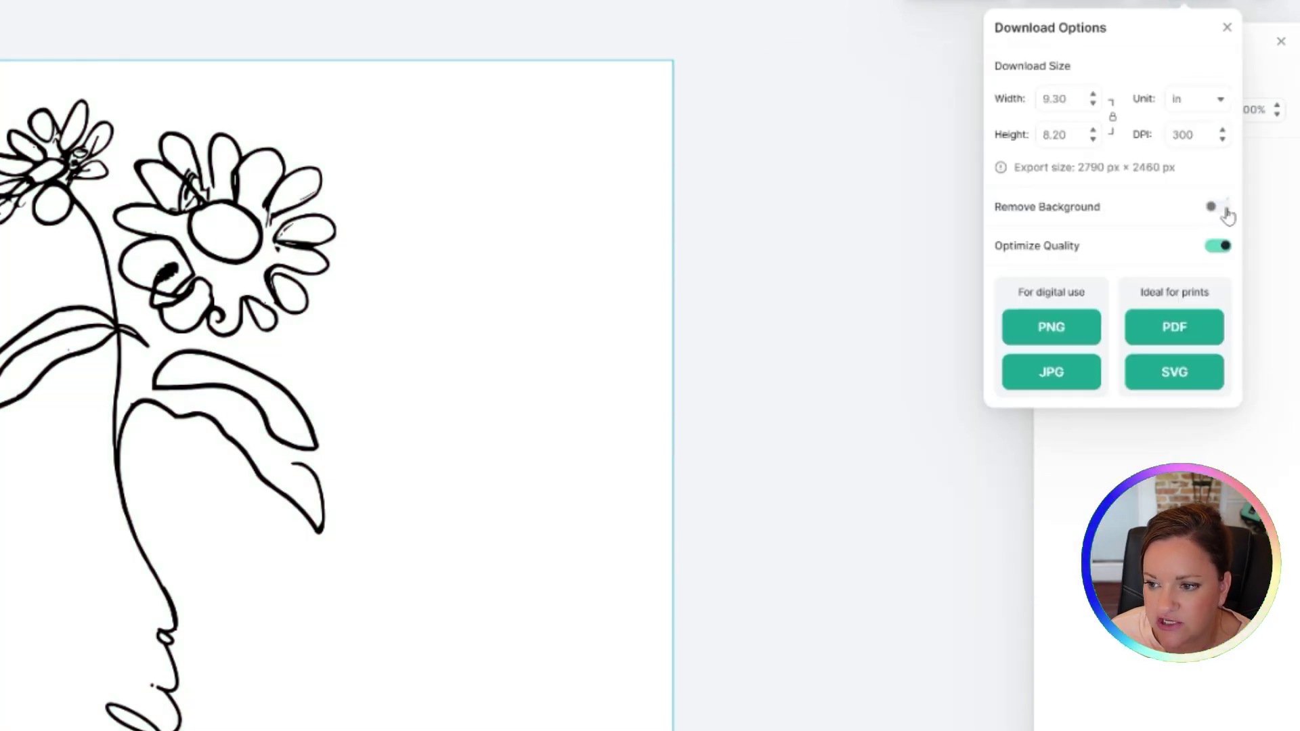
{"action": "left_click", "coordinate": [1227, 211]}
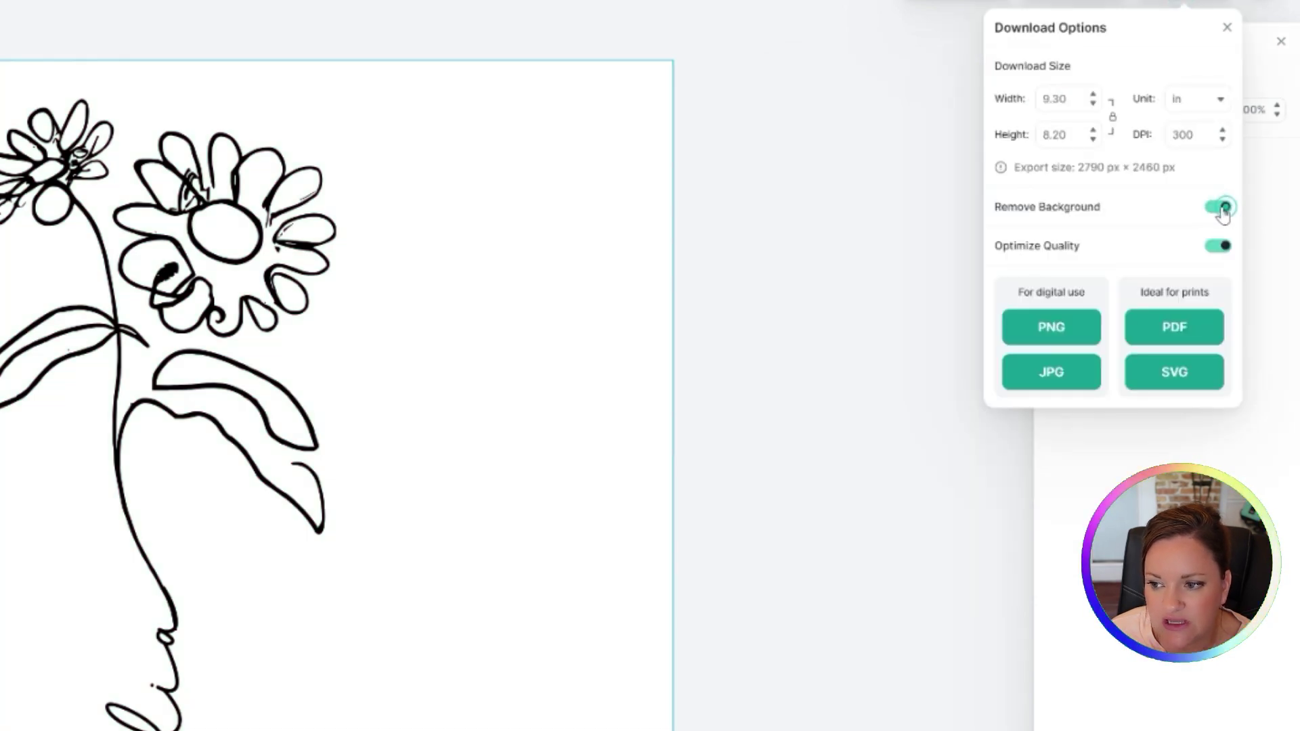
{"action": "left_click", "coordinate": [1055, 330]}
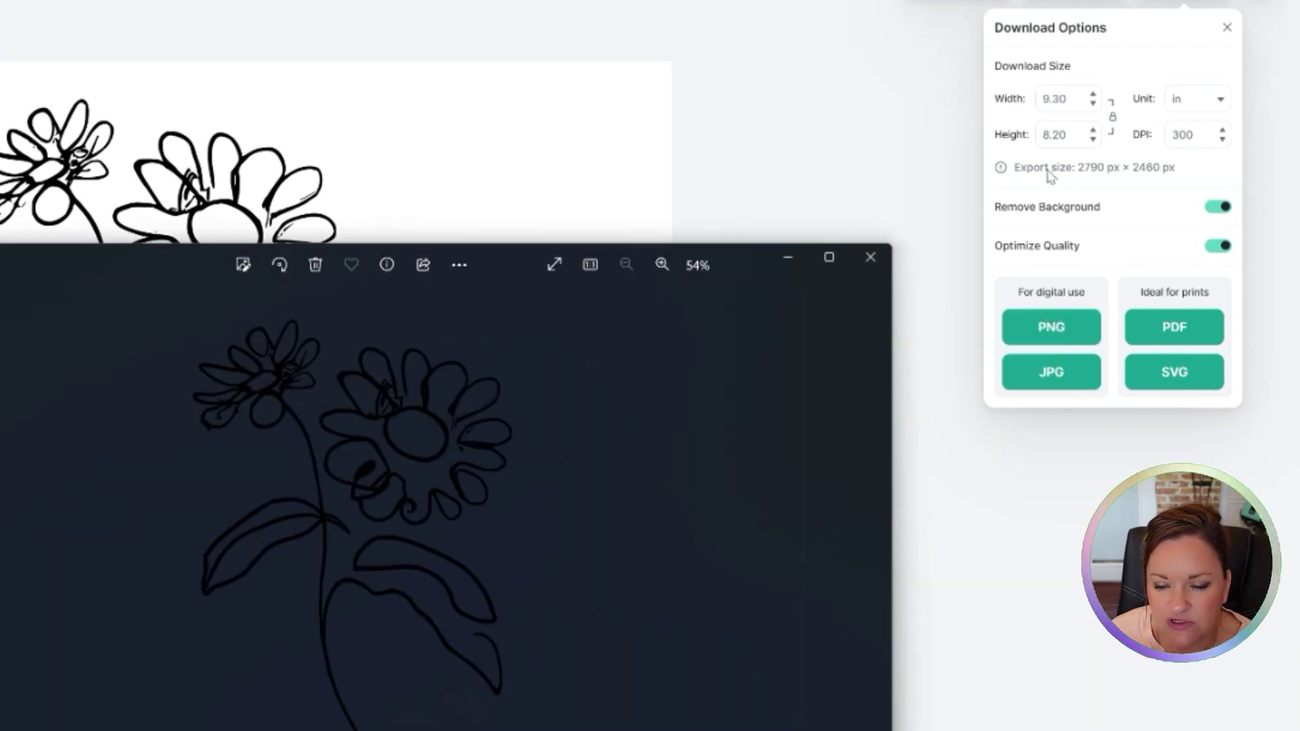
{"action": "left_click", "coordinate": [766, 133]}
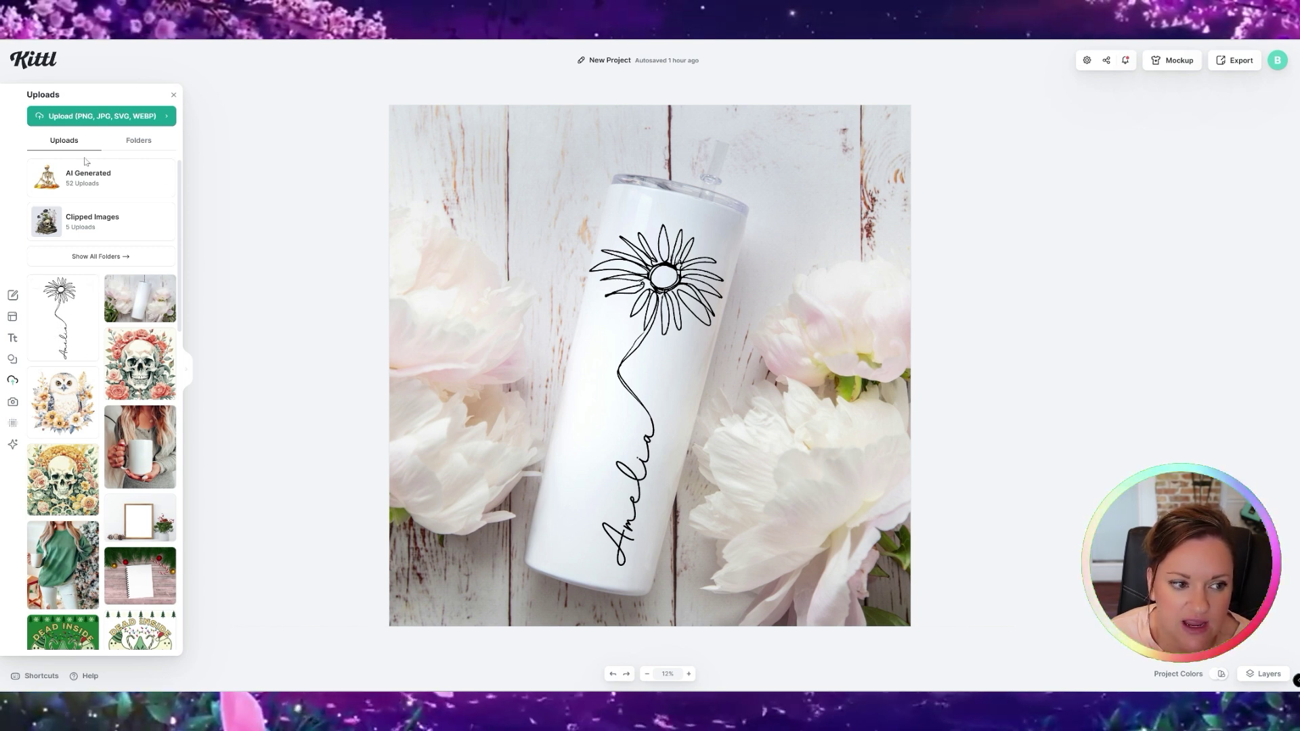
- Upload the exported flower-and-Amelia PNG into Kittl's uploads library
{"action": "left_click", "coordinate": [98, 112]}
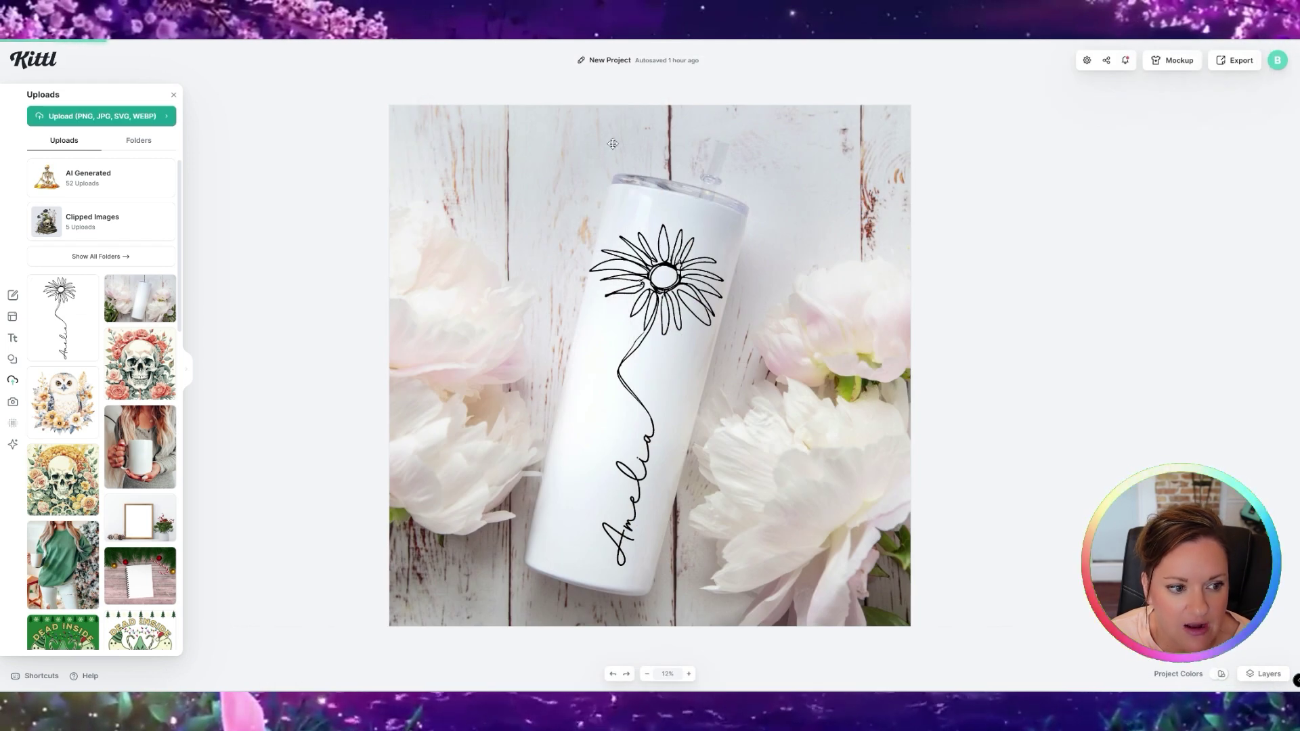
- Replace the sunflower design on the tumbler with the new flower PNG, tilted and enlarged
{"action": "left_click", "coordinate": [698, 302]}
{"action": "key", "text": "Delete"}
{"action": "left_click", "coordinate": [63, 305]}
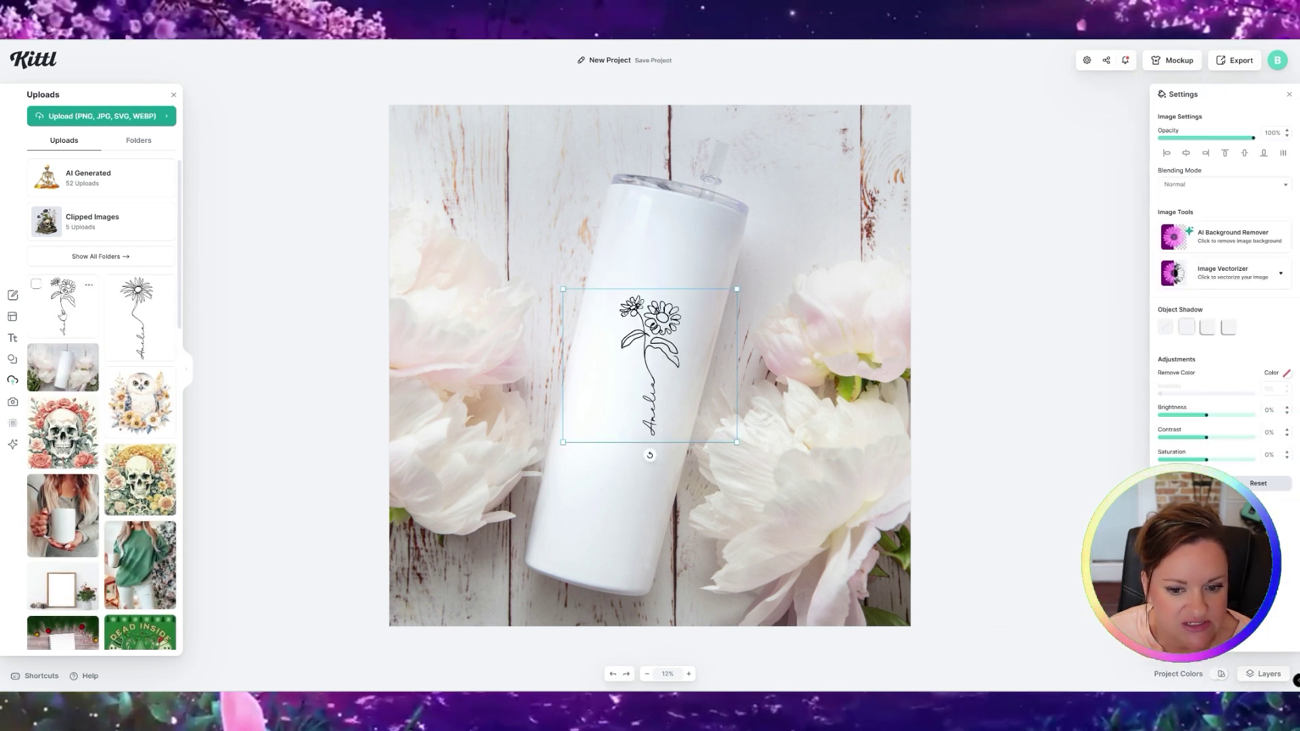
{"action": "left_click_drag", "start_coordinate": [650, 456], "coordinate": [629, 455]}
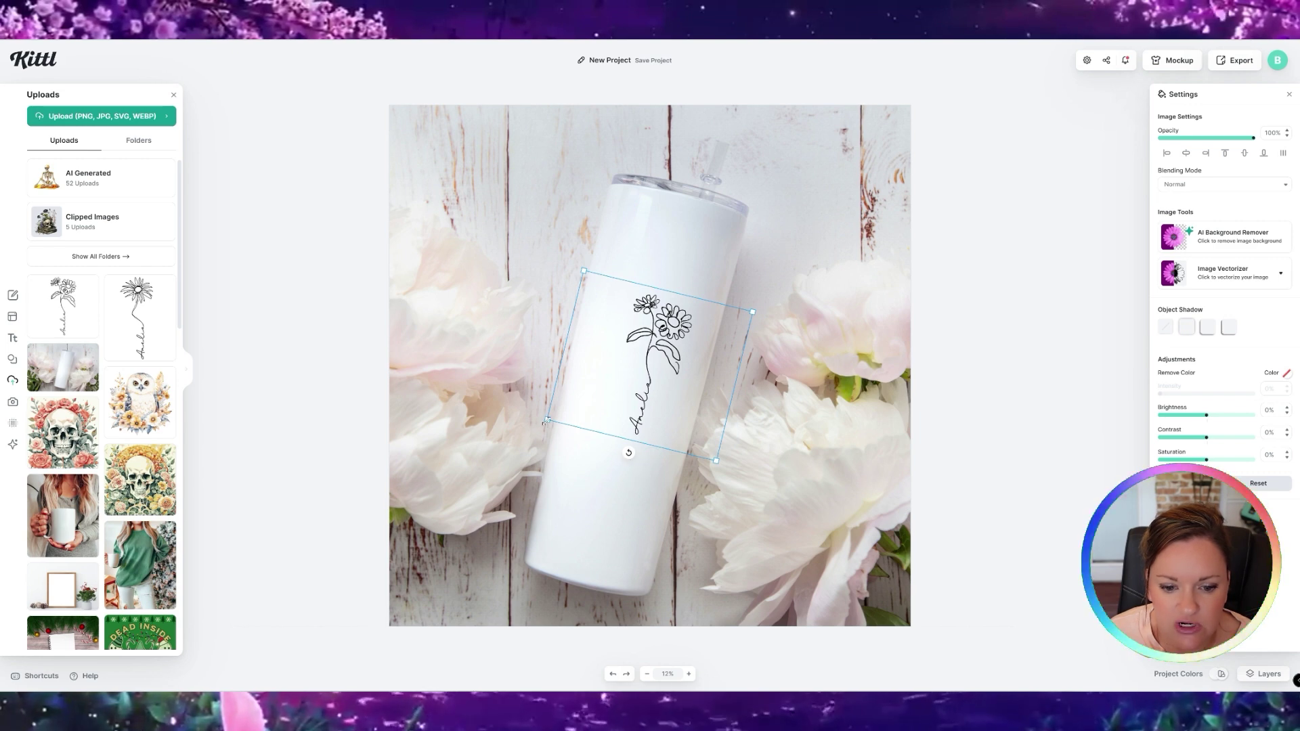
{"action": "left_click_drag", "start_coordinate": [547, 421], "coordinate": [365, 671]}
{"action": "left_click_drag", "start_coordinate": [497, 564], "coordinate": [602, 532]}
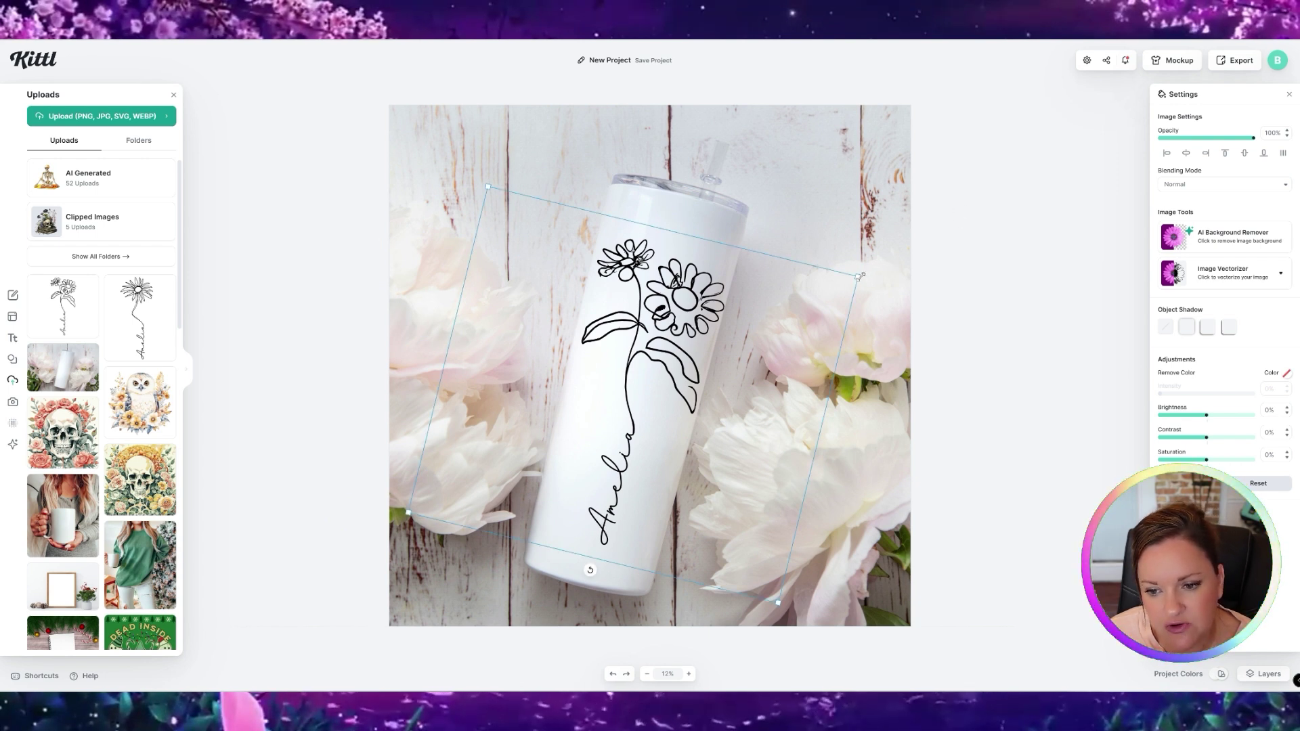
- Fine-tune the flower design's size and position to fit the tumbler, then deselect
{"action": "left_click_drag", "start_coordinate": [860, 275], "coordinate": [889, 260]}
{"action": "left_click_drag", "start_coordinate": [734, 336], "coordinate": [754, 329]}
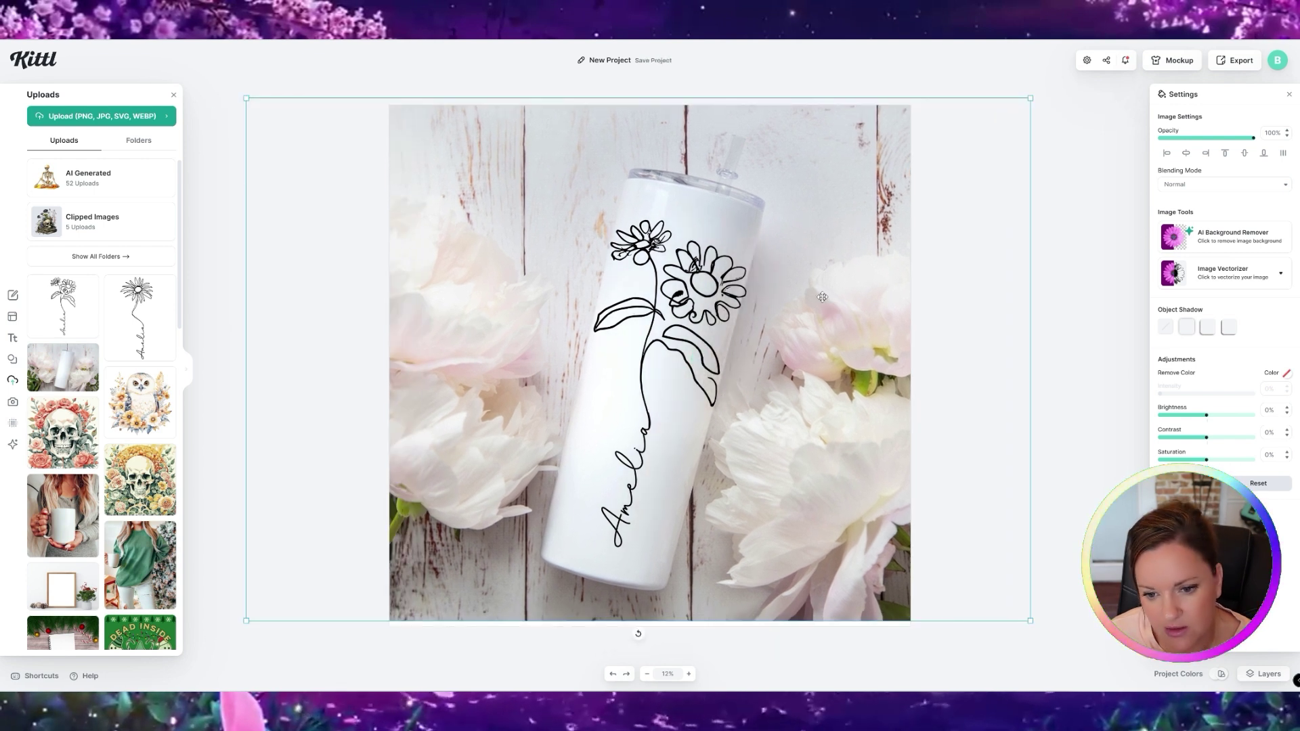
{"action": "left_click", "coordinate": [706, 296]}
{"action": "left_click_drag", "start_coordinate": [889, 261], "coordinate": [878, 265]}
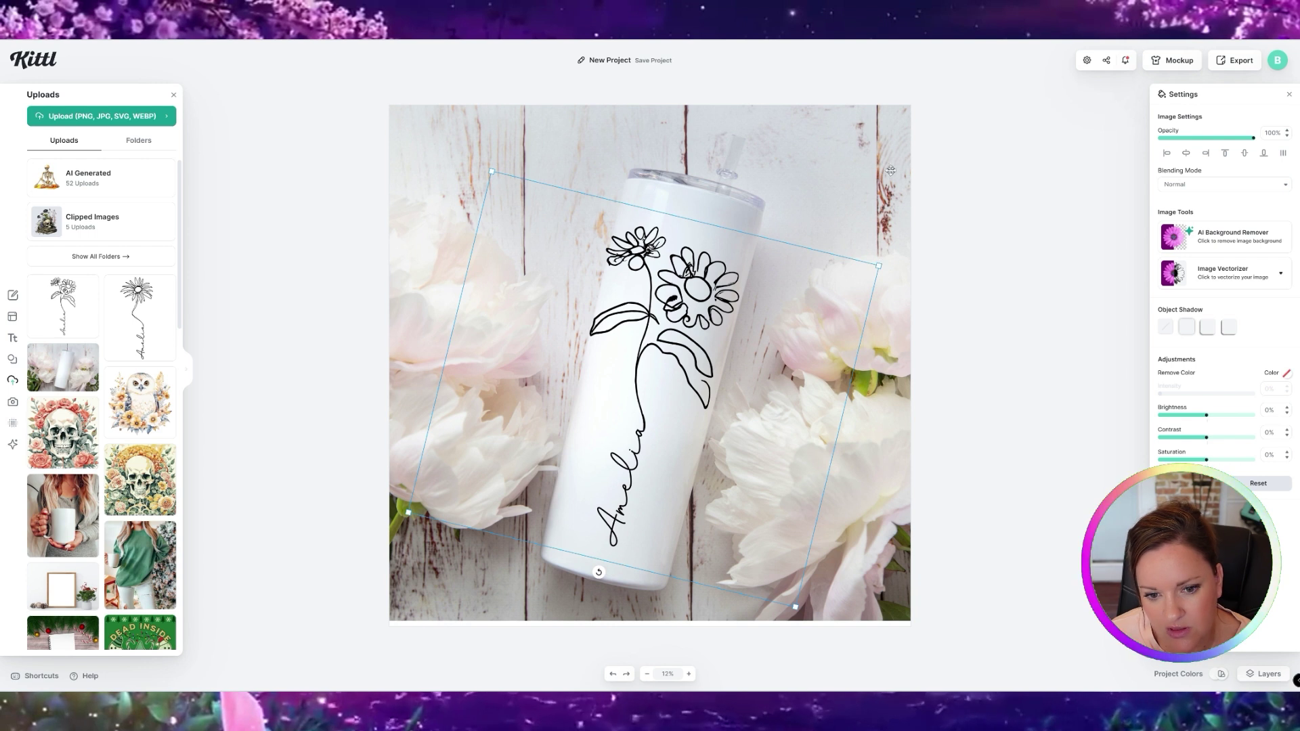
{"action": "left_click", "coordinate": [1056, 122]}
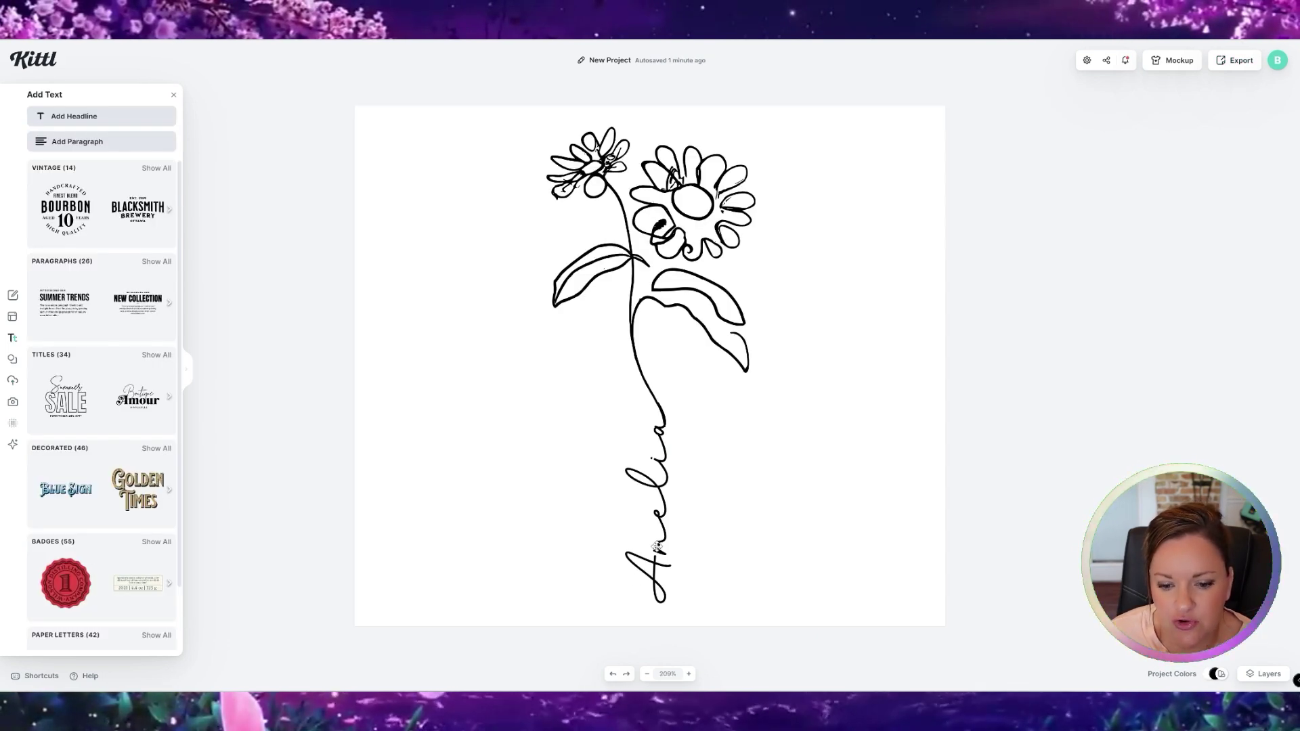
- Delete the vertical Amelia text and open the download options
{"action": "left_click", "coordinate": [656, 545]}
{"action": "key", "text": "Delete"}
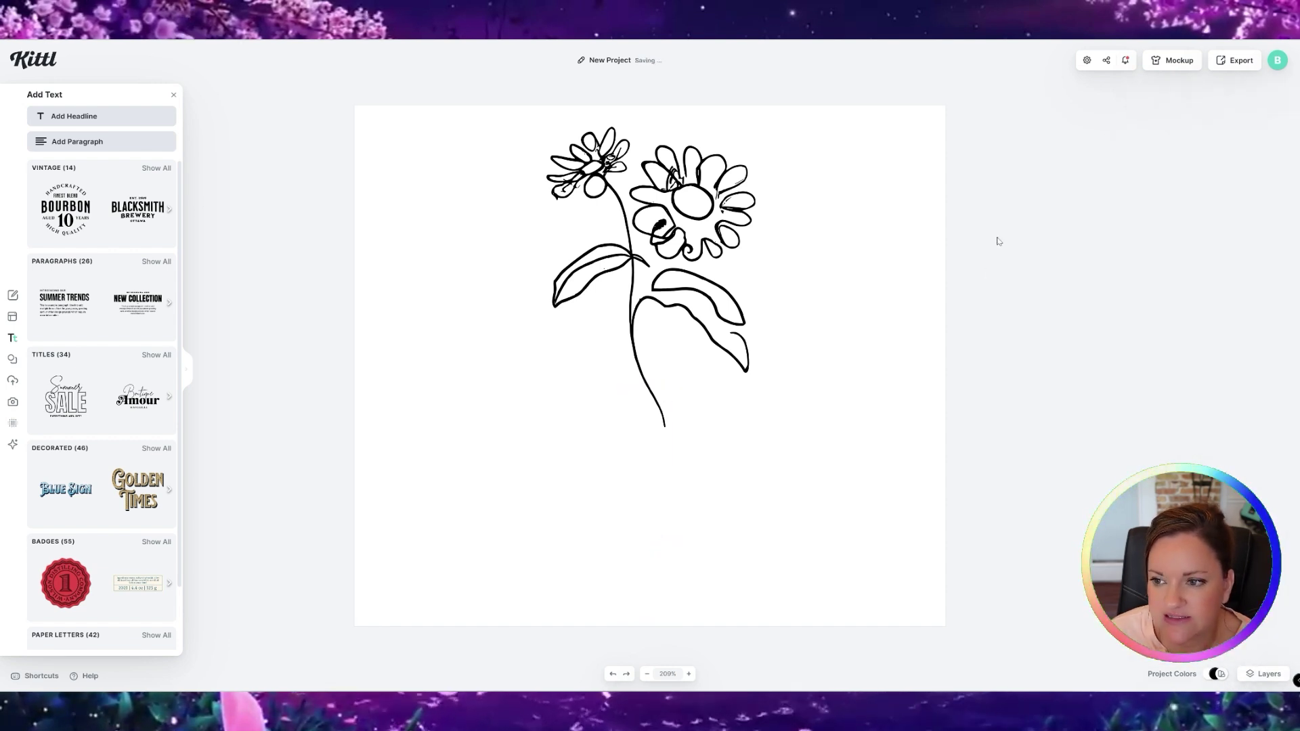
{"action": "left_click", "coordinate": [1234, 60]}
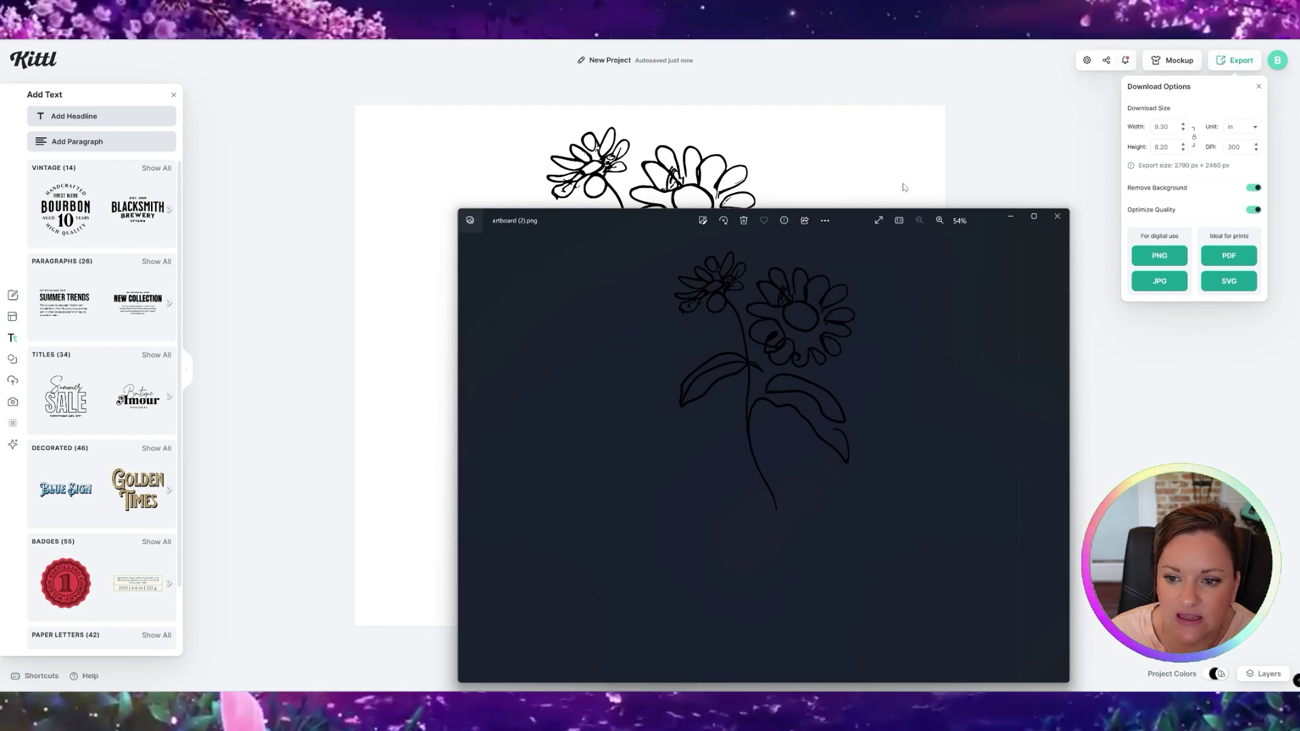
- Close the exported image preview and the Download Options panel
{"action": "left_click", "coordinate": [1000, 120]}
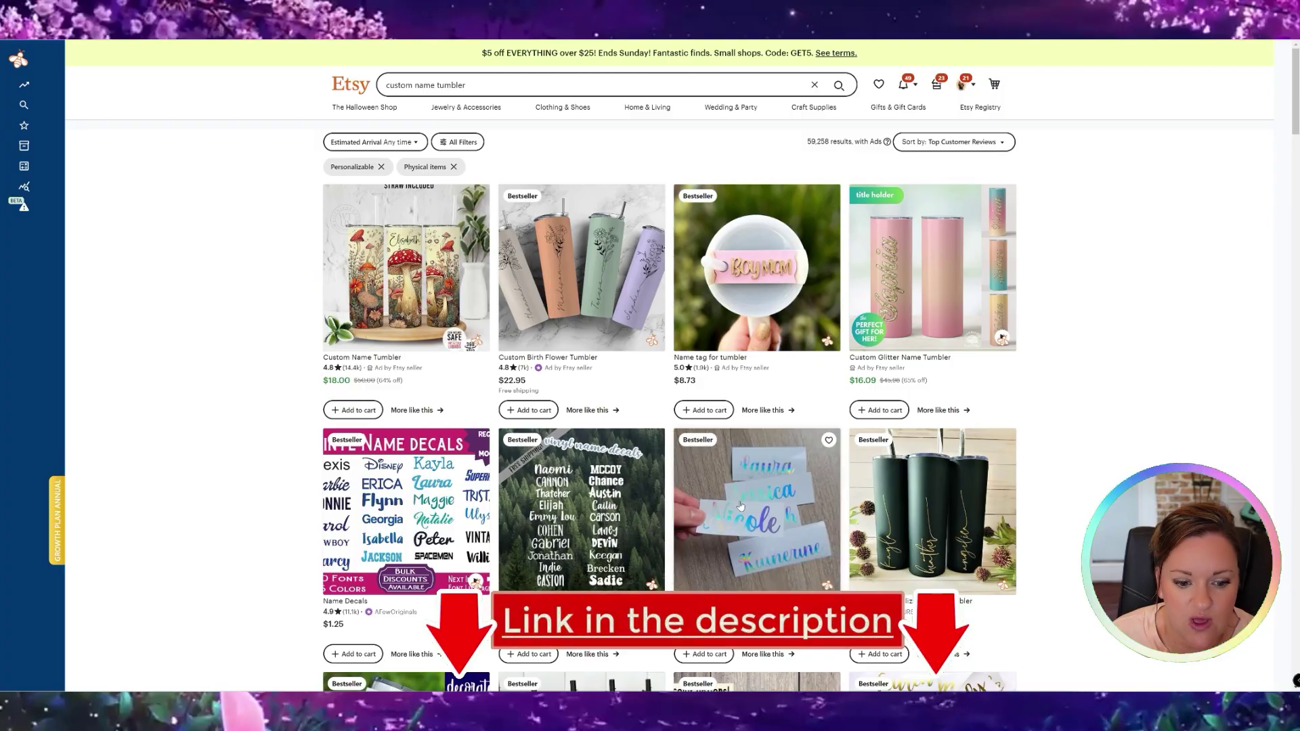
- Browse Etsy's custom name tumbler results and a shop's monstera wraps, then return to Kittl
{"action": "scroll", "coordinate": [739, 505], "scroll_direction": "down", "scroll_amount": 5}
{"action": "scroll", "coordinate": [739, 504], "scroll_direction": "down", "scroll_amount": 15}
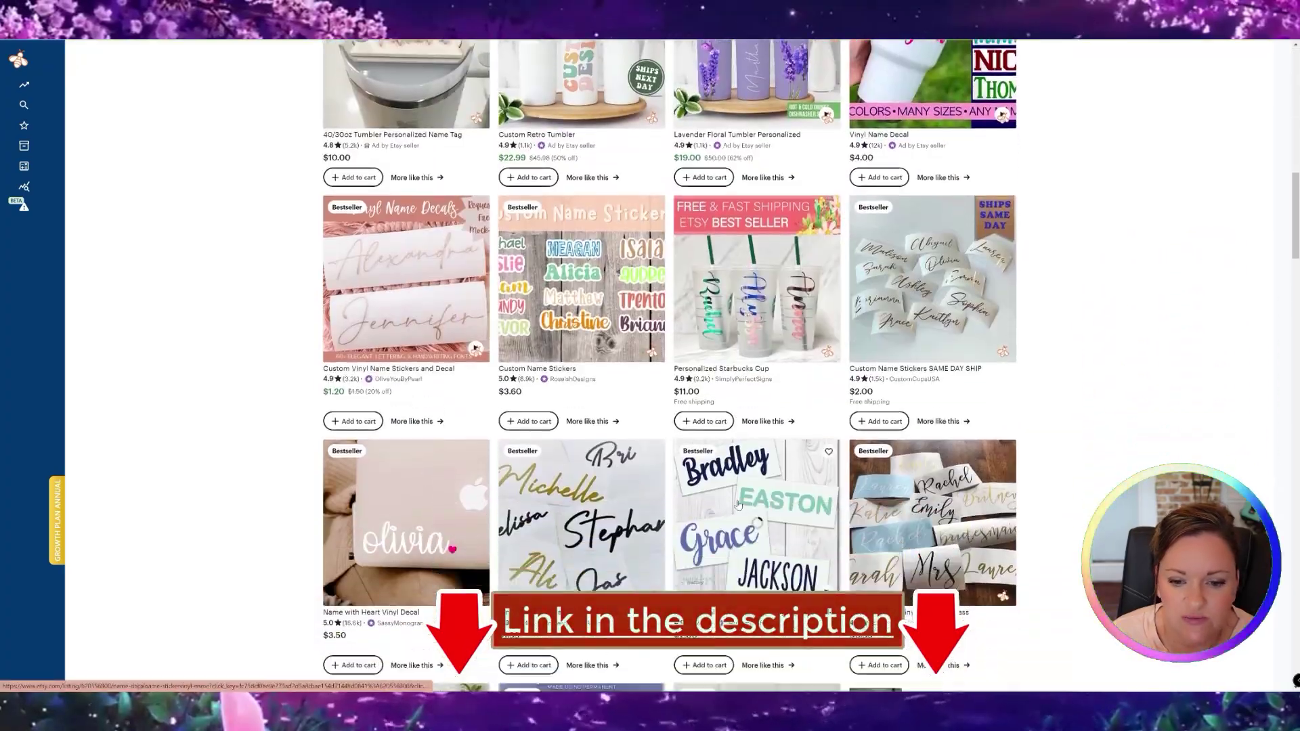
{"action": "scroll", "coordinate": [737, 504], "scroll_direction": "down", "scroll_amount": 10}
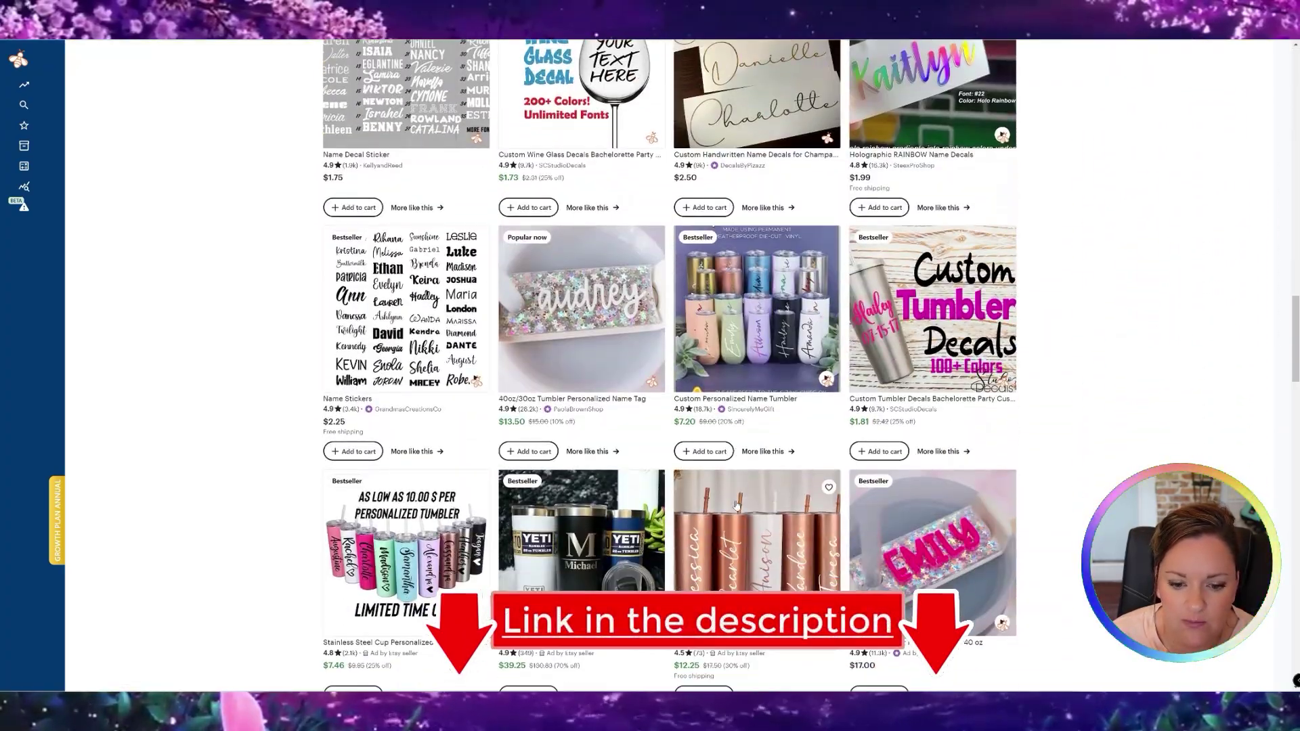
{"action": "scroll", "coordinate": [737, 504], "scroll_direction": "down", "scroll_amount": 9}
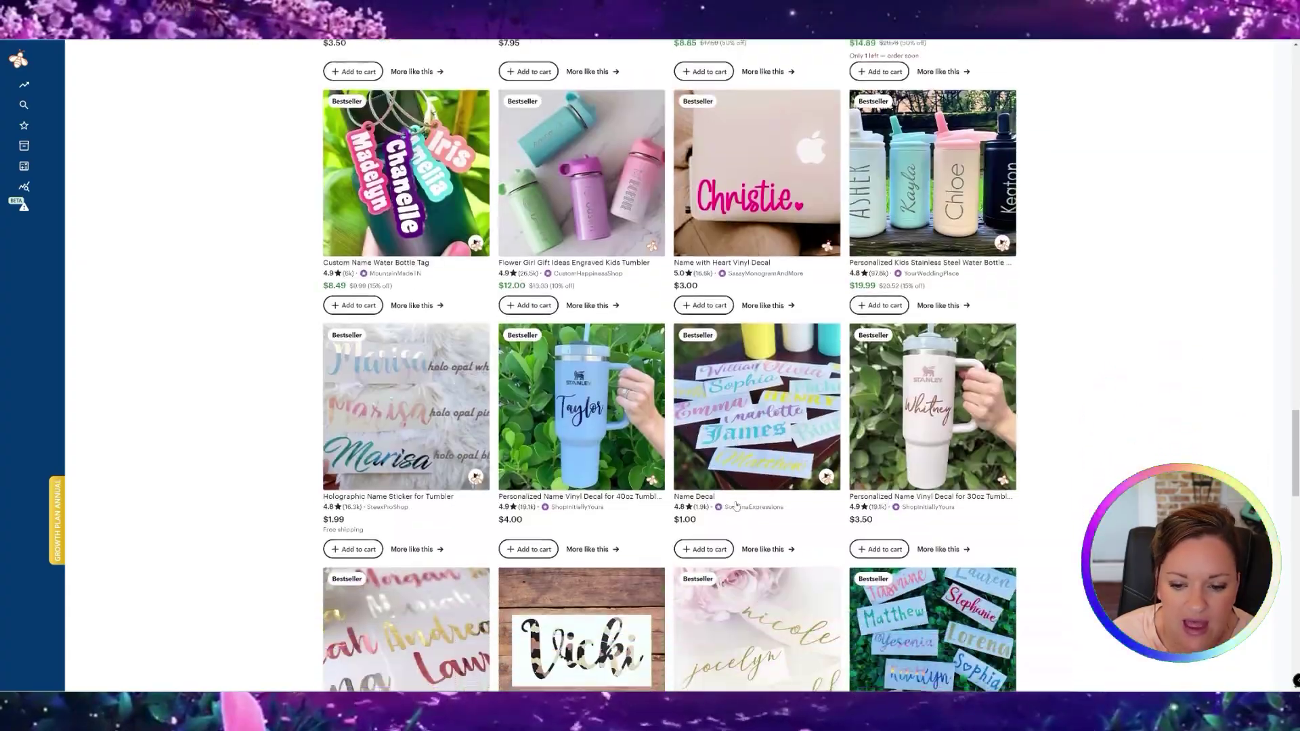
{"action": "scroll", "coordinate": [571, 499], "scroll_direction": "down", "scroll_amount": 7}
{"action": "scroll", "coordinate": [549, 533], "scroll_direction": "up", "scroll_amount": 5}
{"action": "scroll", "coordinate": [548, 532], "scroll_direction": "up", "scroll_amount": 15}
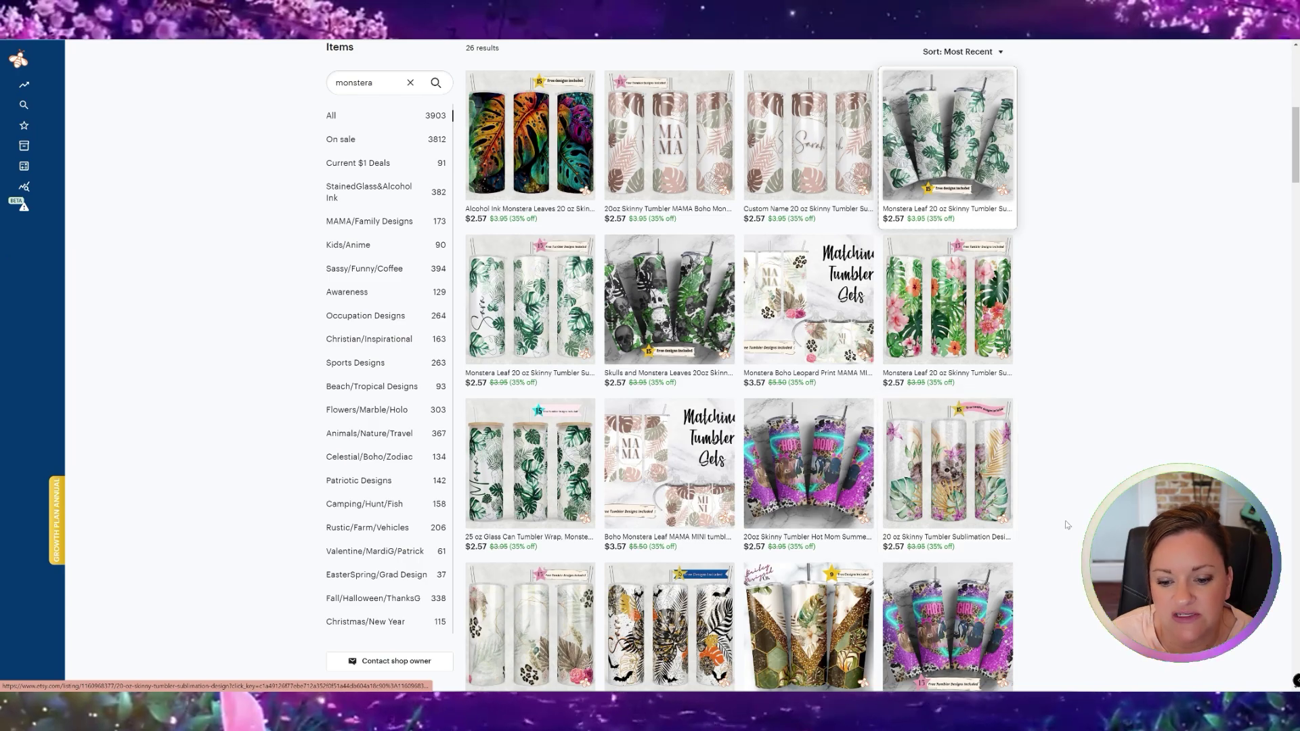
{"action": "scroll", "coordinate": [1065, 524], "scroll_direction": "down", "scroll_amount": 5}
{"action": "scroll", "coordinate": [1031, 528], "scroll_direction": "down", "scroll_amount": 5}
{"action": "scroll", "coordinate": [1029, 528], "scroll_direction": "up", "scroll_amount": 15}
{"action": "scroll", "coordinate": [1029, 528], "scroll_direction": "up", "scroll_amount": 5}
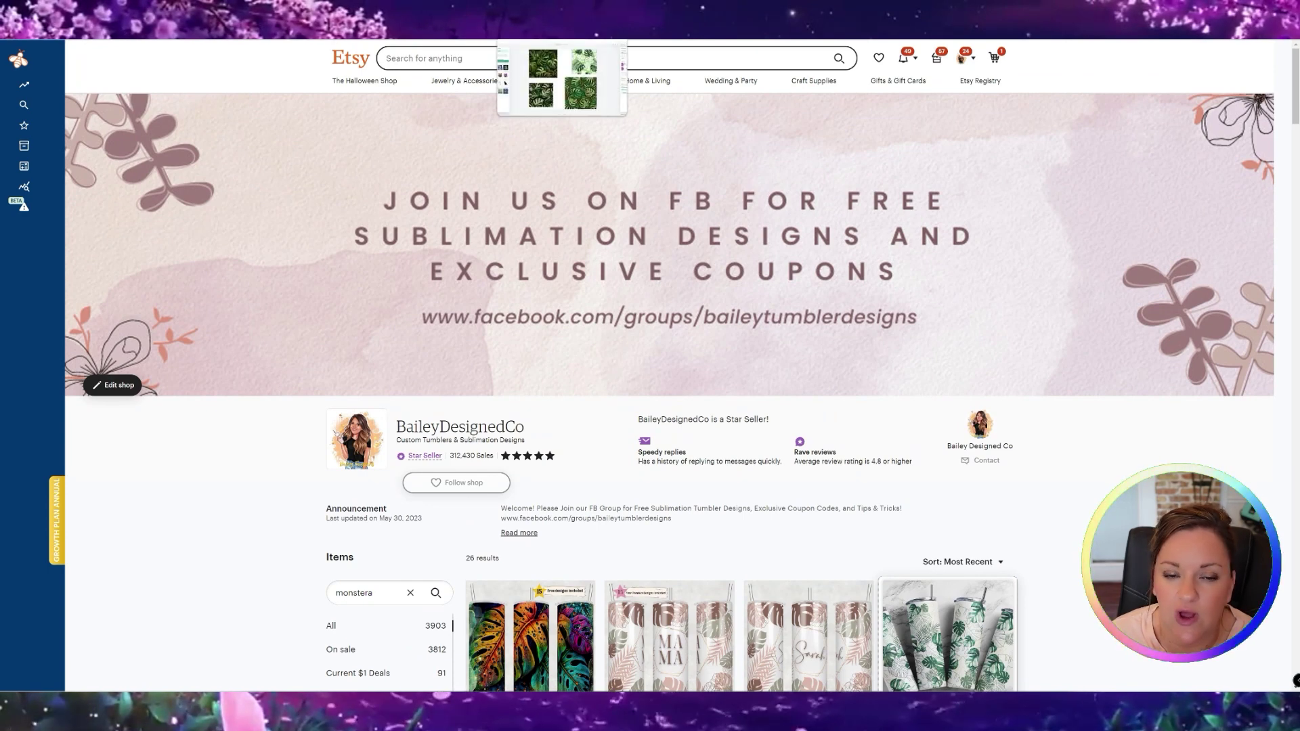
{"action": "key", "text": "ctrl+Tab"}
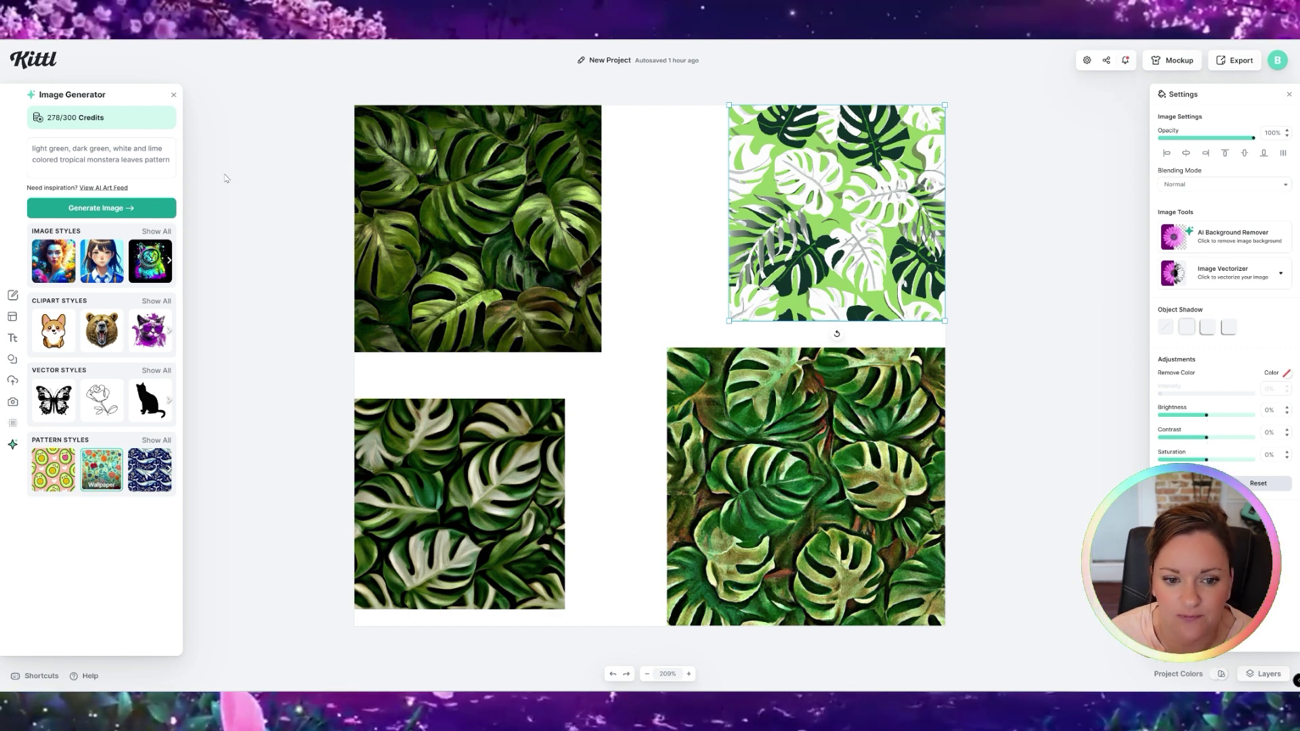
- Show all pattern styles and compare the bottom-right and bottom-left monstera images
{"action": "left_click", "coordinate": [150, 440]}
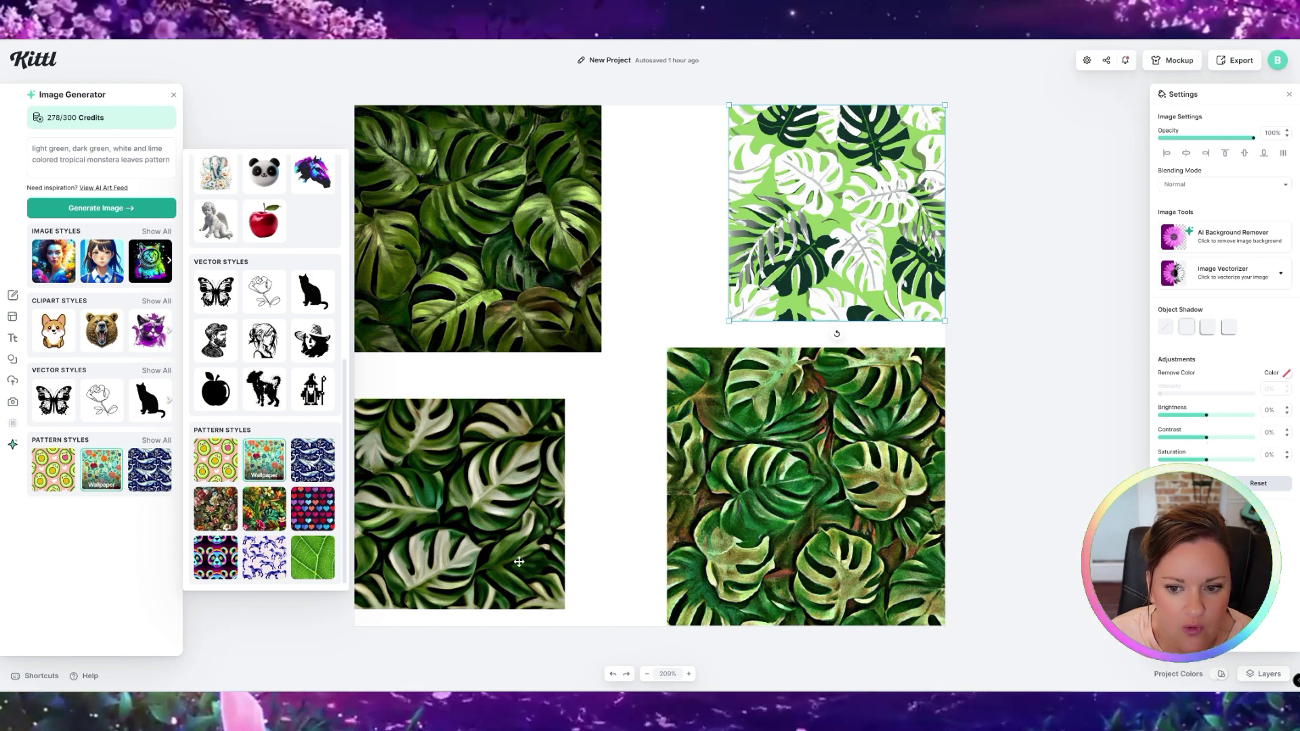
{"action": "left_click", "coordinate": [774, 485]}
{"action": "left_click", "coordinate": [529, 491]}
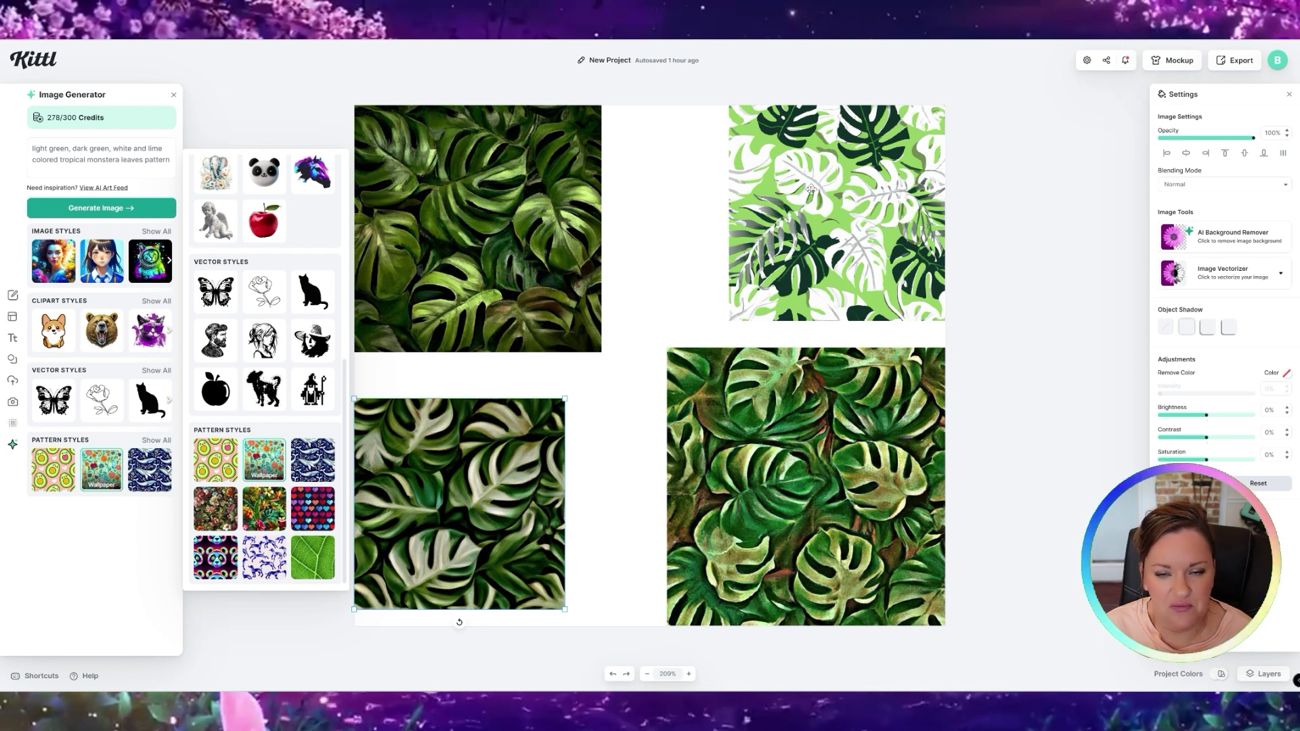
- Delete the top-left, bottom-left and bottom-right monstera images
{"action": "left_click", "coordinate": [481, 230]}
{"action": "key", "text": "Delete"}
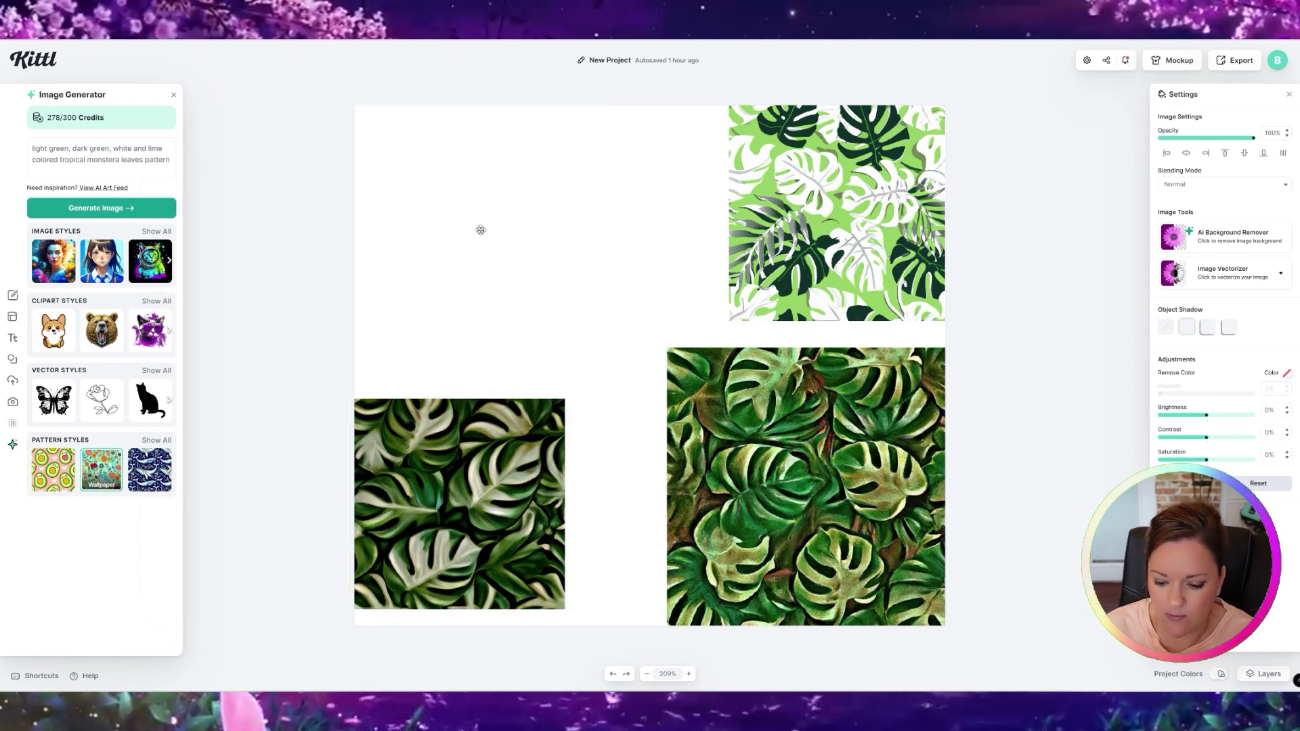
{"action": "left_click", "coordinate": [473, 487]}
{"action": "key", "text": "Delete"}
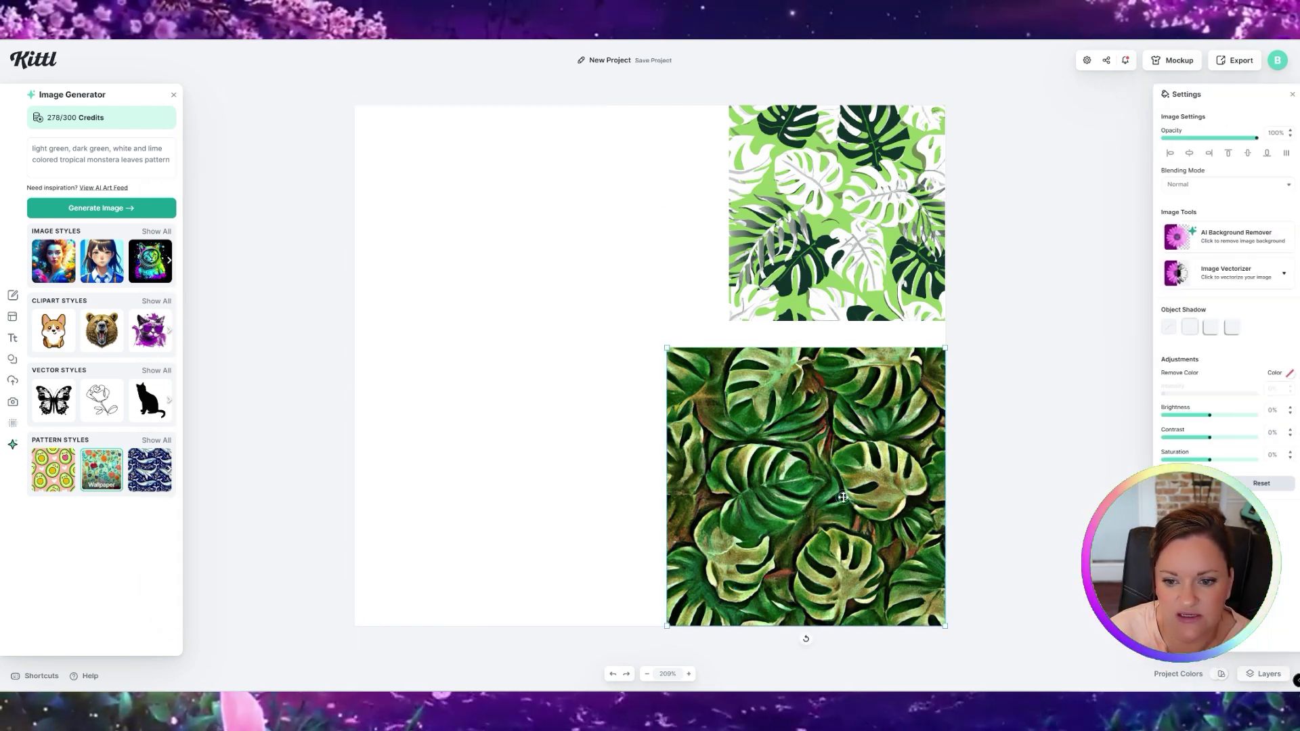
{"action": "left_click", "coordinate": [843, 497]}
{"action": "key", "text": "Delete"}
- Vectorize the remaining light green monstera pattern with 6 colours
{"action": "left_click", "coordinate": [765, 306]}
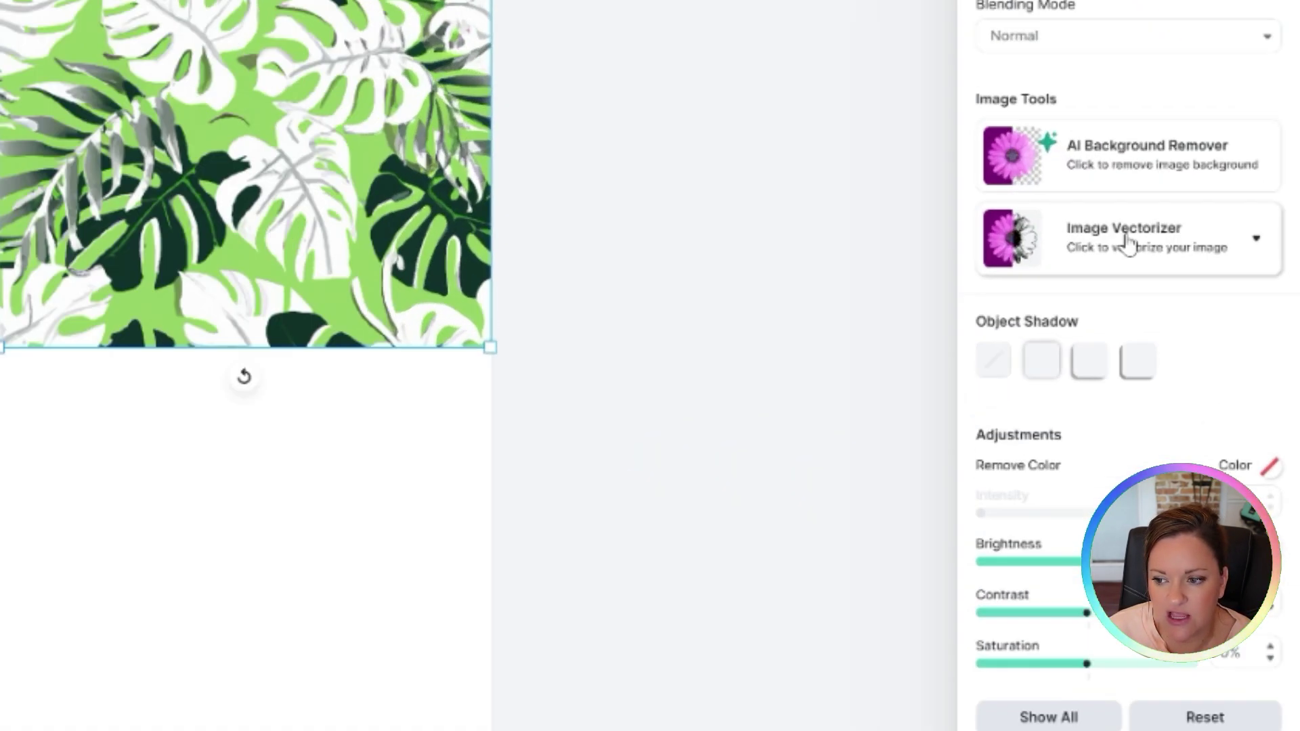
{"action": "left_click", "coordinate": [1215, 274]}
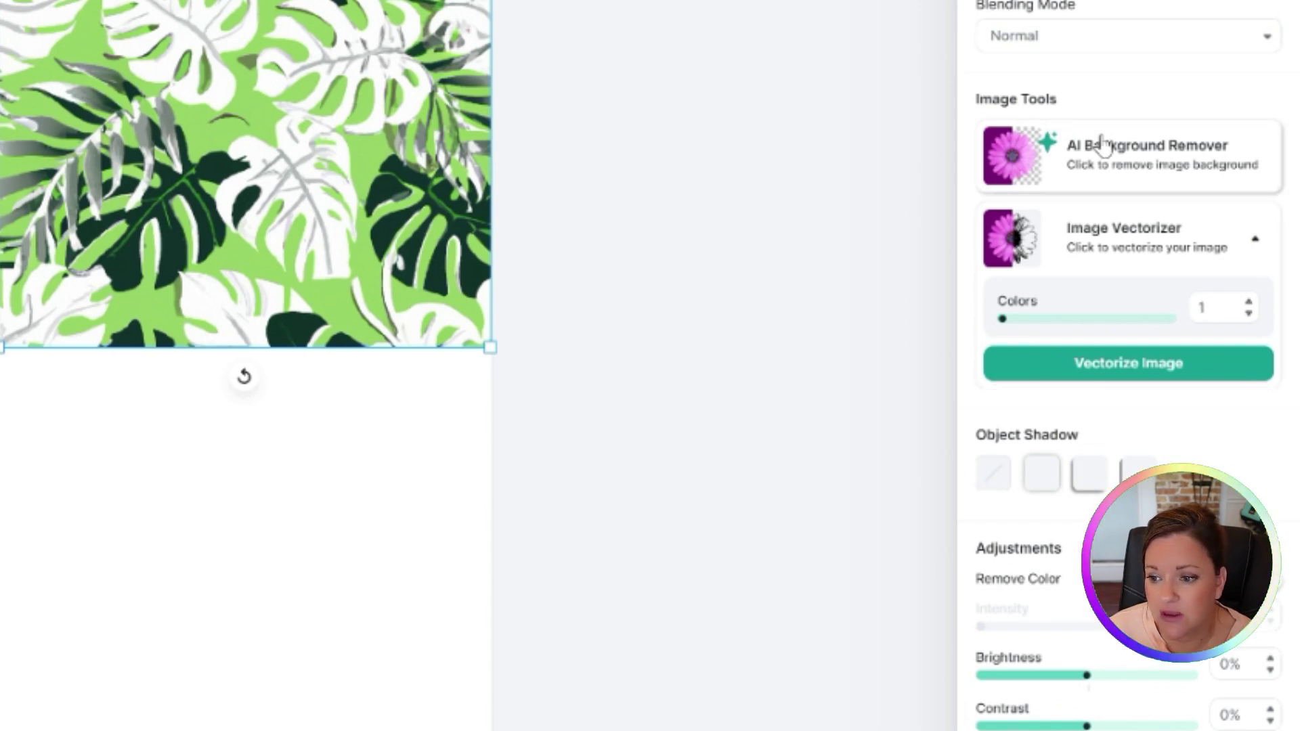
{"action": "left_click", "coordinate": [1250, 304]}
{"action": "left_click", "coordinate": [1251, 304]}
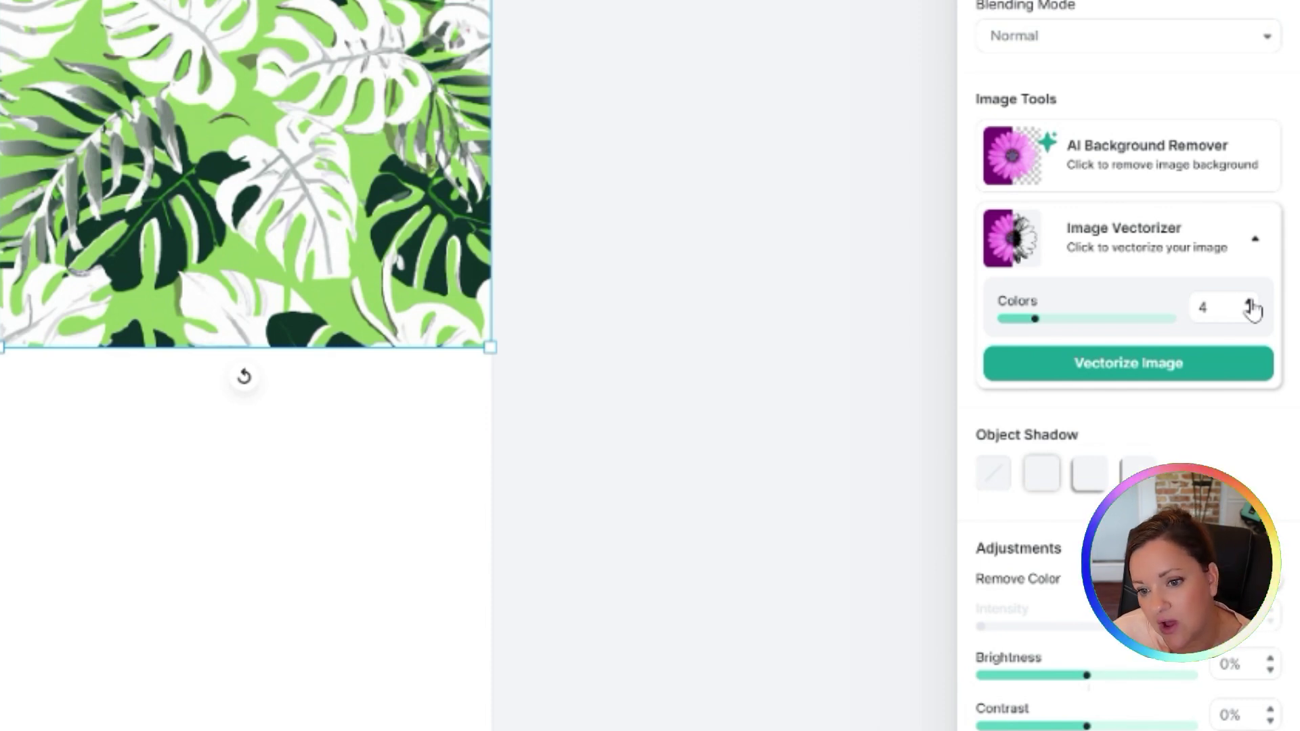
{"action": "left_click", "coordinate": [1250, 303]}
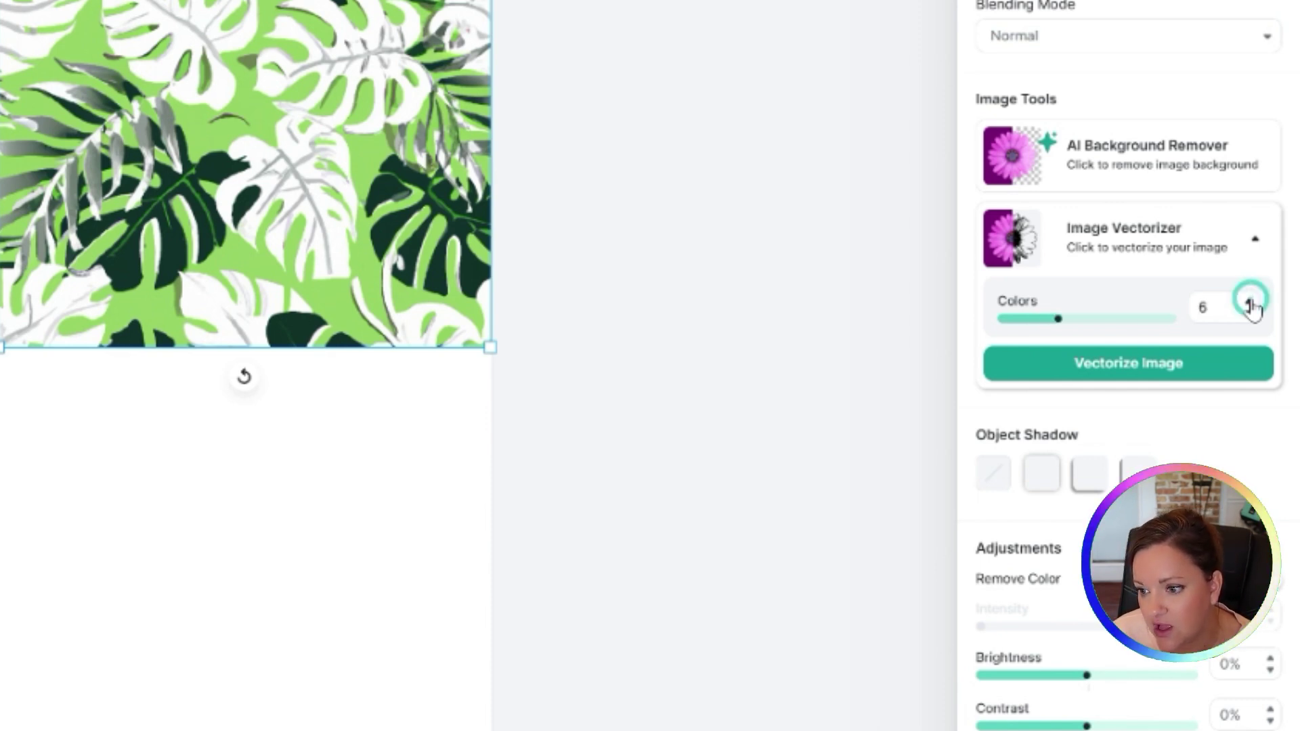
{"action": "left_click", "coordinate": [1135, 372]}
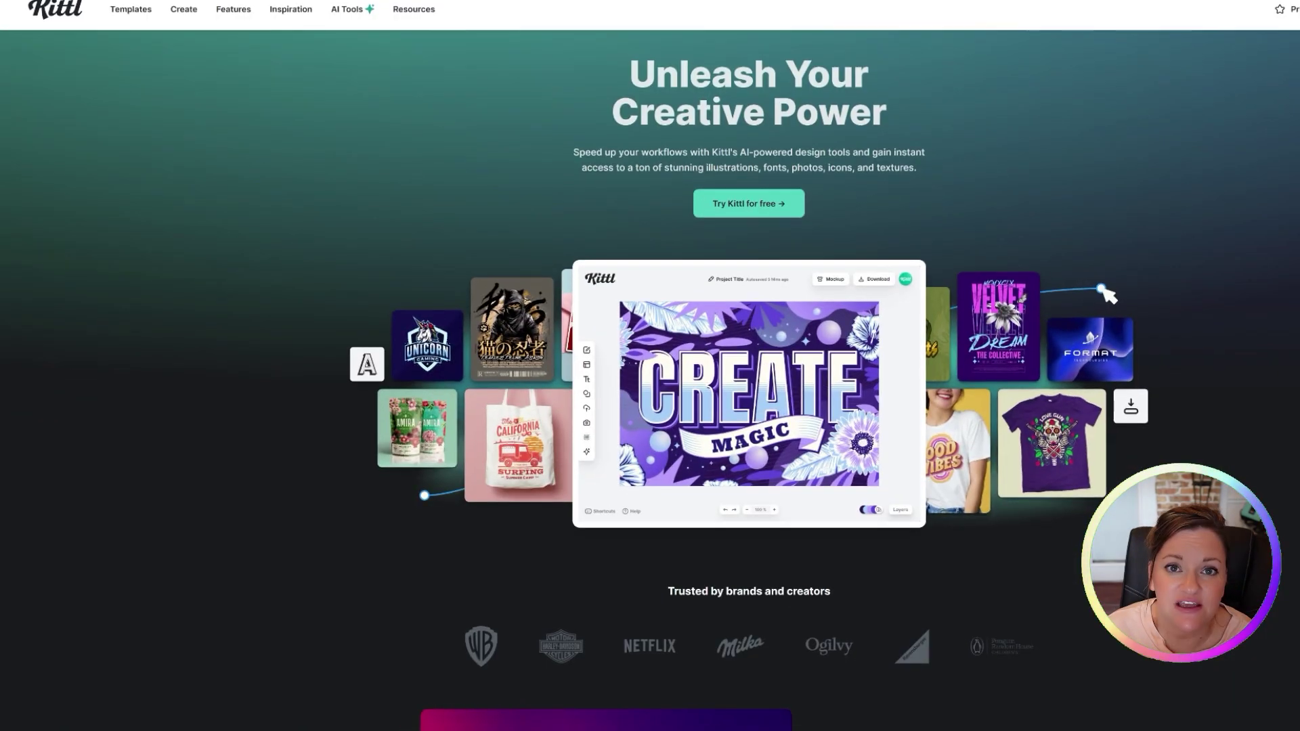
{"action": "scroll", "coordinate": [650, 379], "scroll_direction": "down", "scroll_amount": 5}
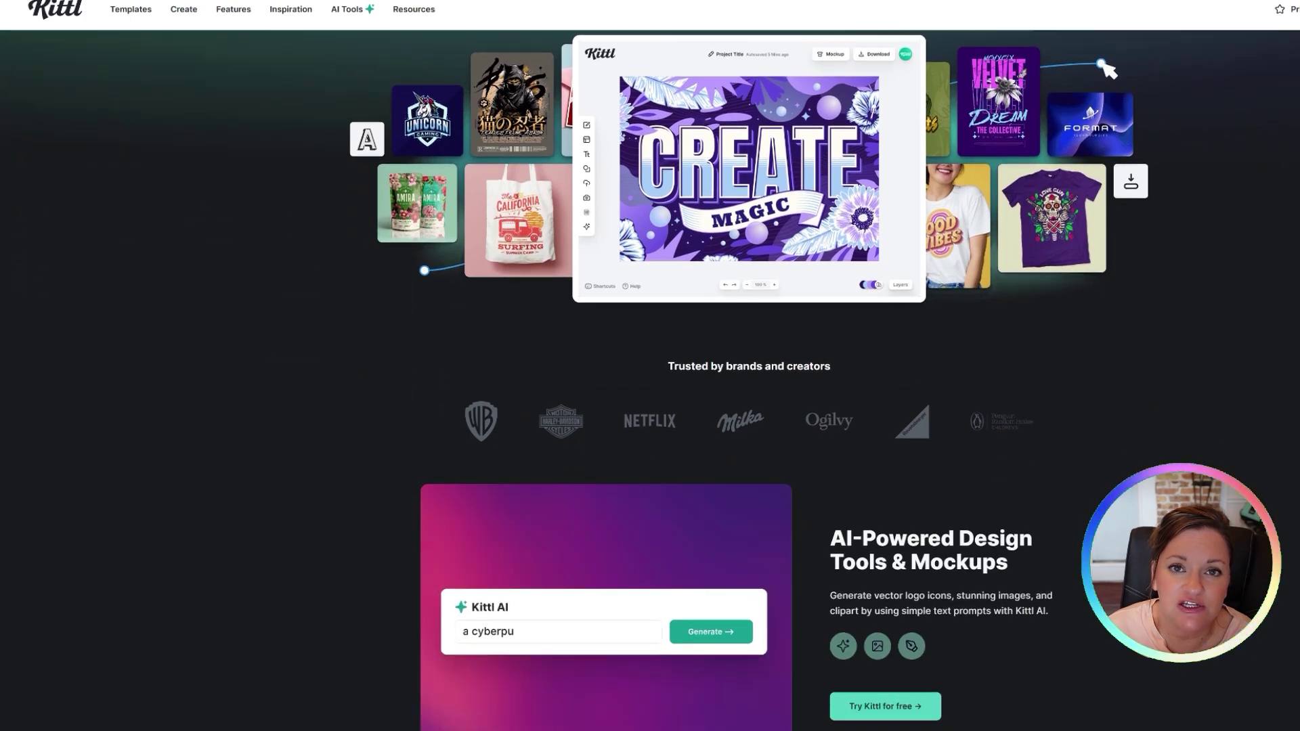
{"action": "scroll", "coordinate": [649, 379], "scroll_direction": "down", "scroll_amount": 8}
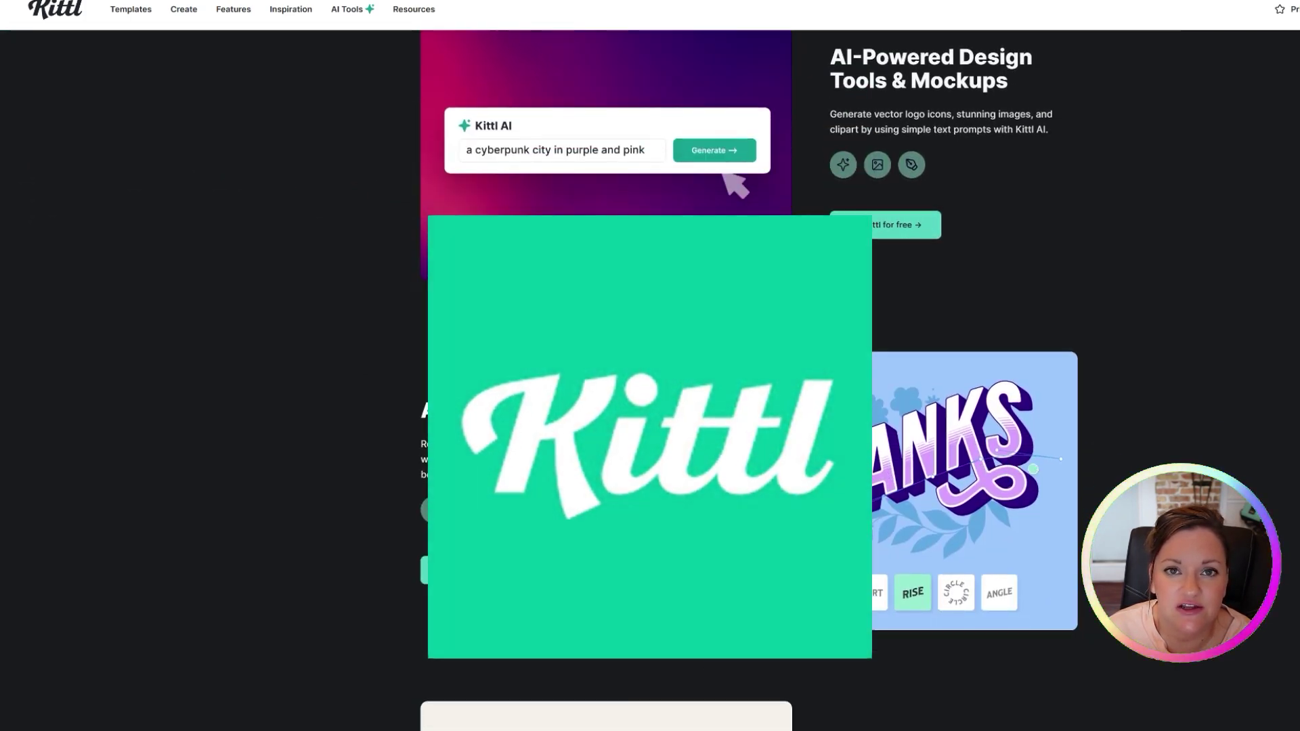
{"action": "scroll", "coordinate": [650, 379], "scroll_direction": "down", "scroll_amount": 6}
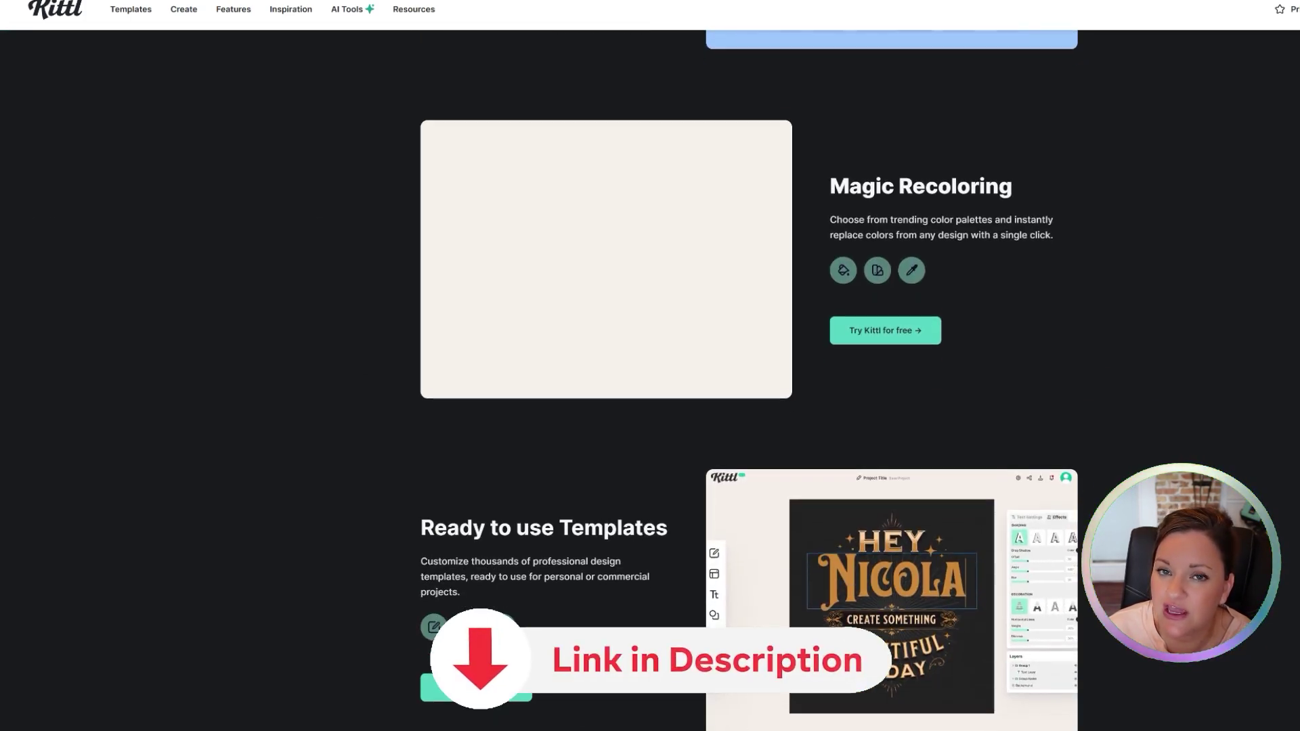
{"action": "scroll", "coordinate": [650, 379], "scroll_direction": "down", "scroll_amount": 3}
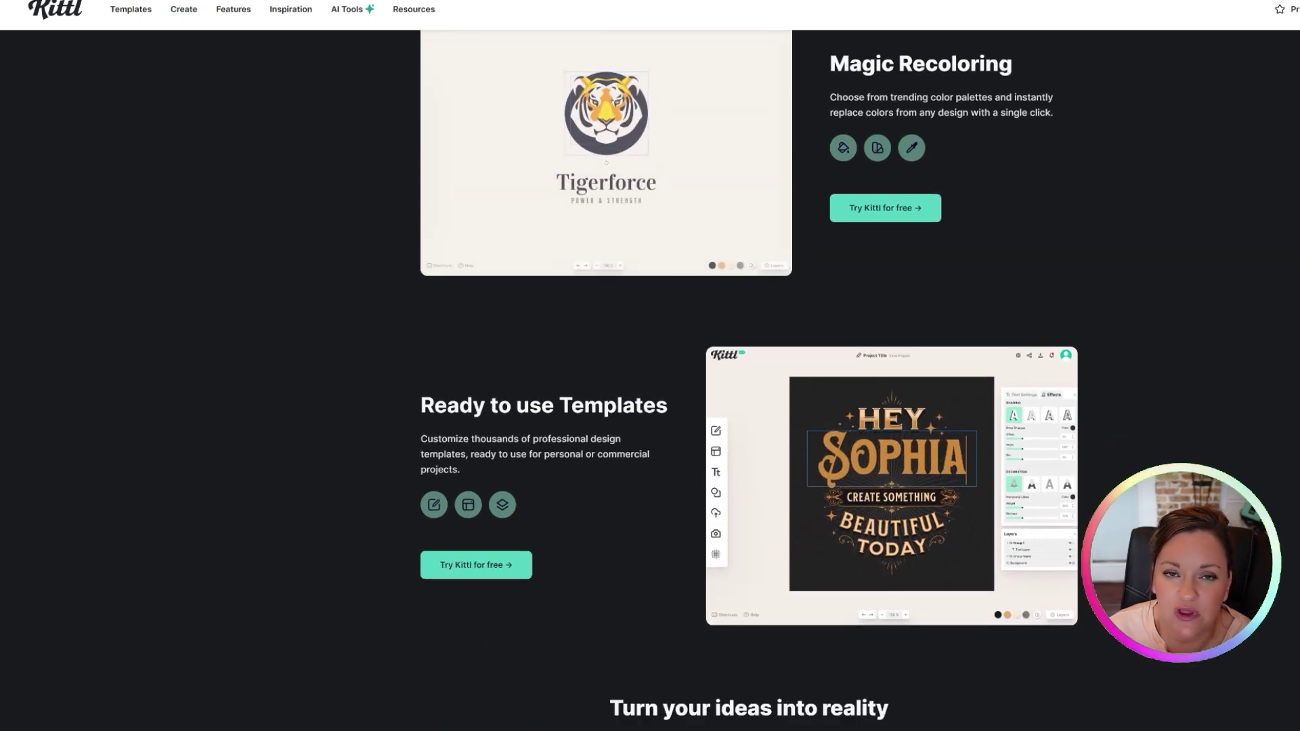
{"action": "scroll", "coordinate": [650, 379], "scroll_direction": "down", "scroll_amount": 4}
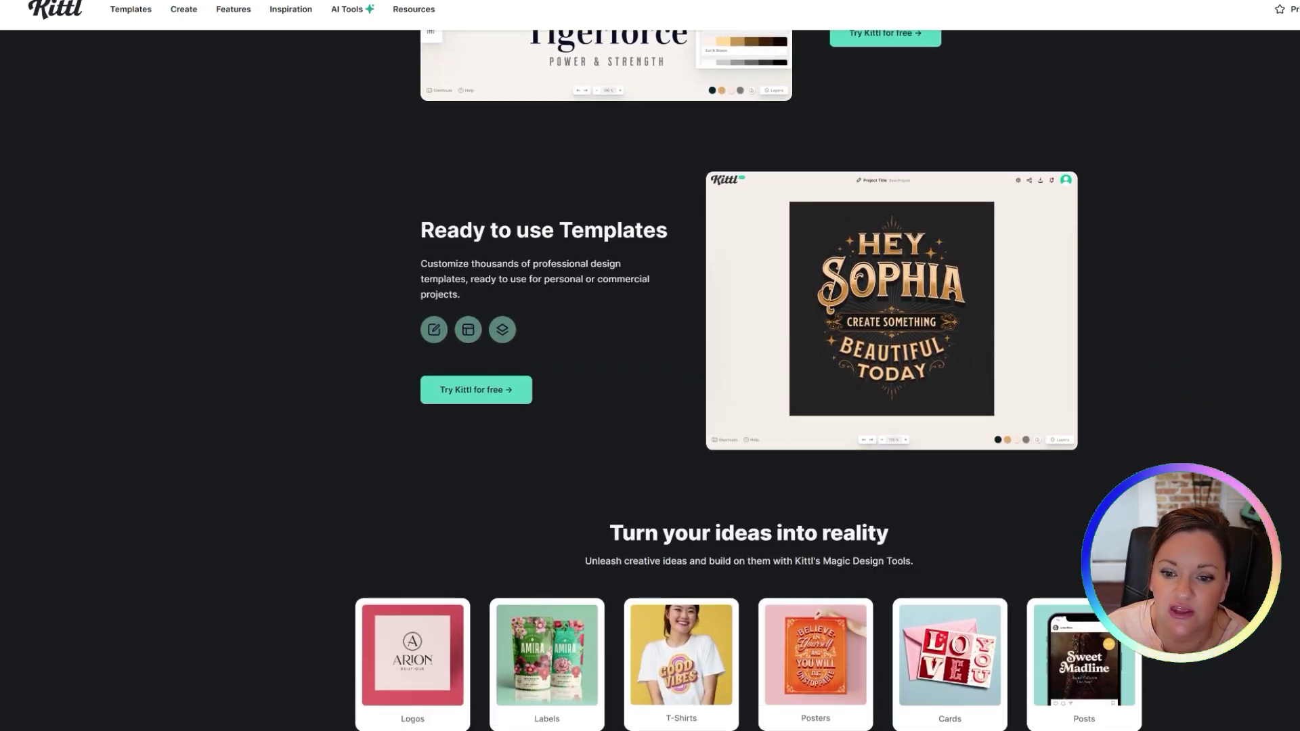
{"action": "scroll", "coordinate": [650, 379], "scroll_direction": "down", "scroll_amount": 7}
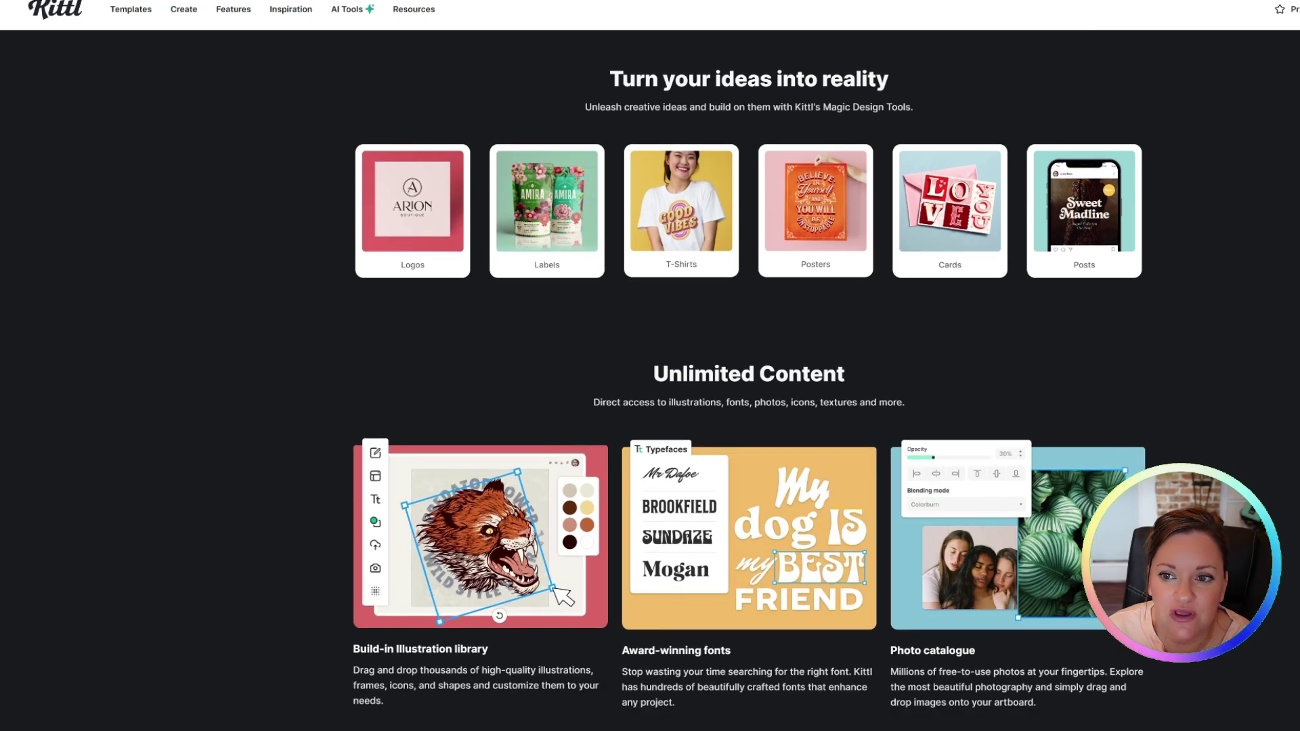
{"action": "scroll", "coordinate": [650, 379], "scroll_direction": "down", "scroll_amount": 7}
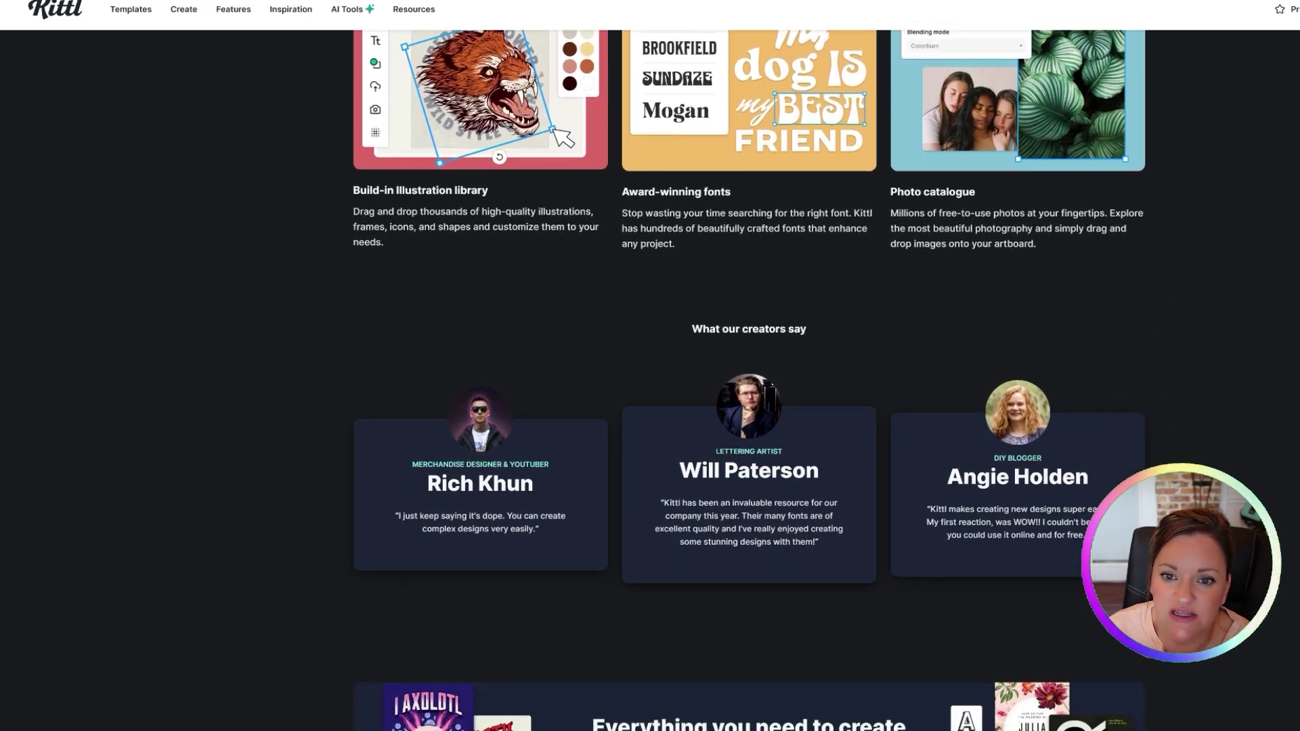
{"action": "scroll", "coordinate": [650, 379], "scroll_direction": "down", "scroll_amount": 3}
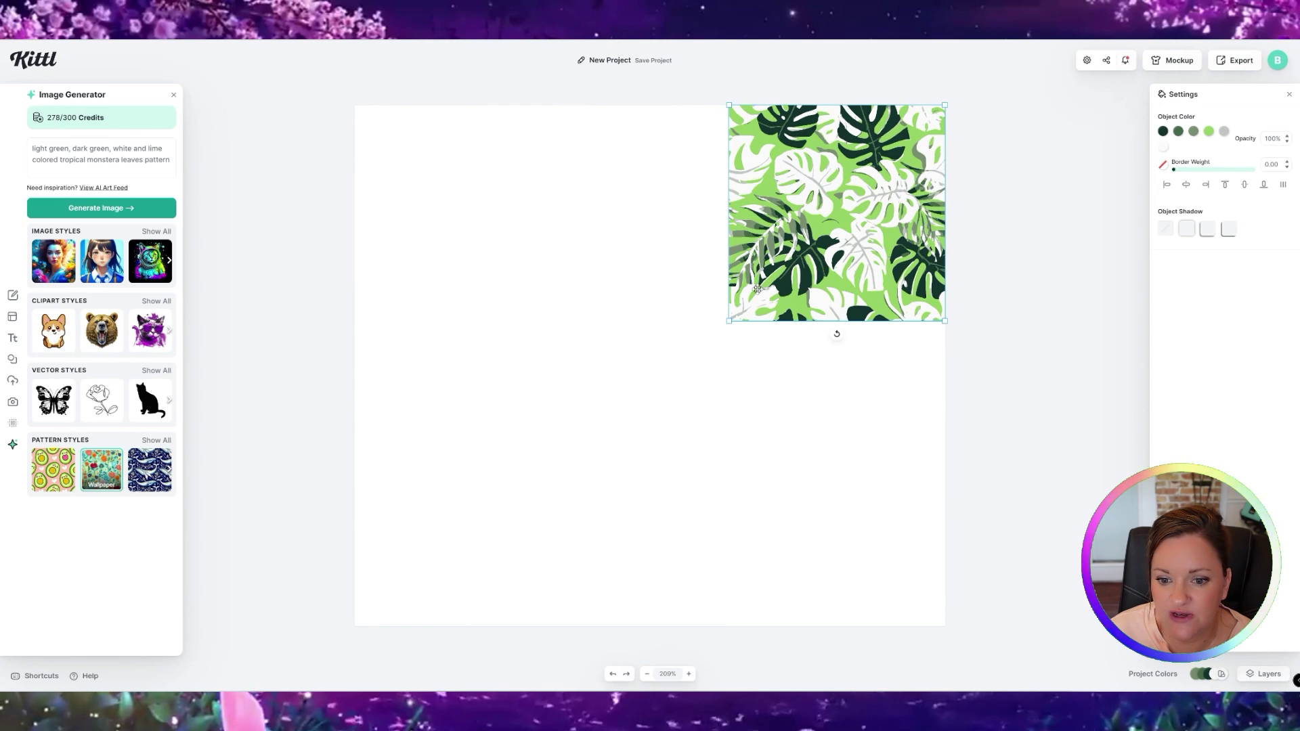
- Enlarge the pattern to fill the canvas and swap its white and light-green colours
{"action": "left_click_drag", "start_coordinate": [730, 322], "coordinate": [277, 616]}
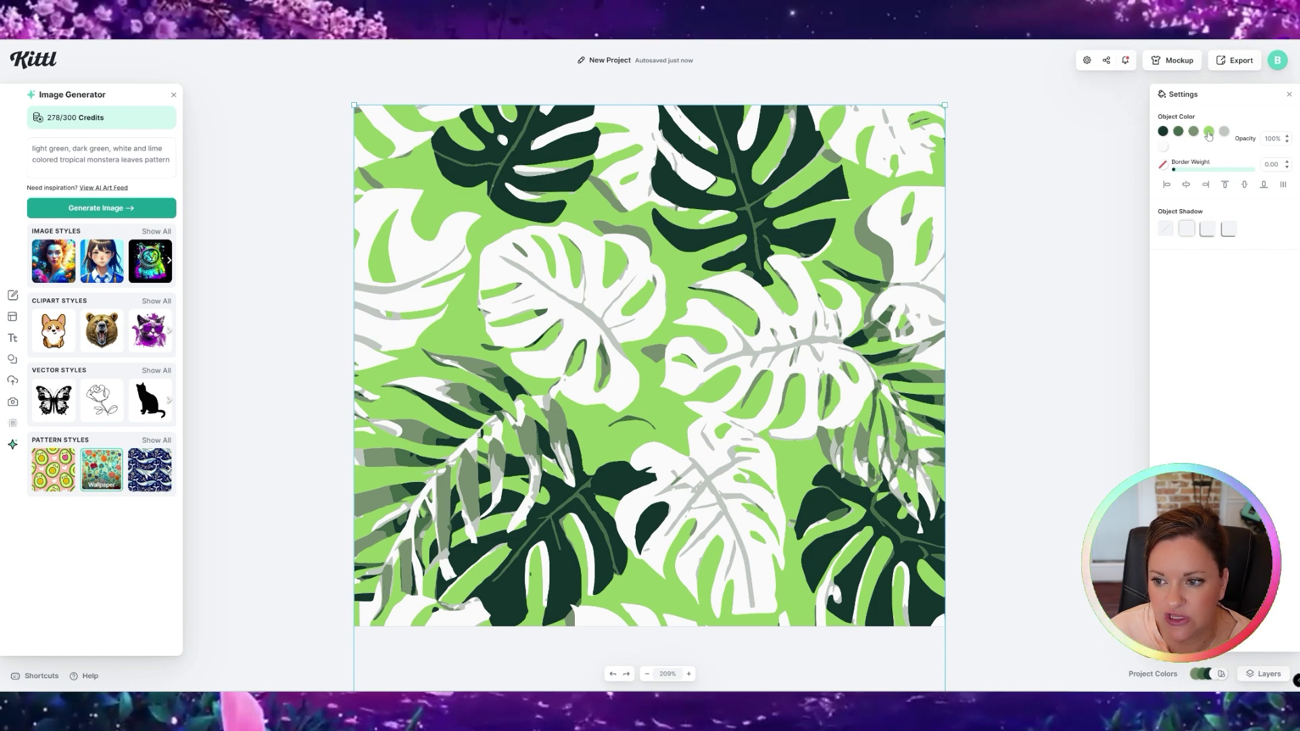
{"action": "left_click", "coordinate": [1163, 145]}
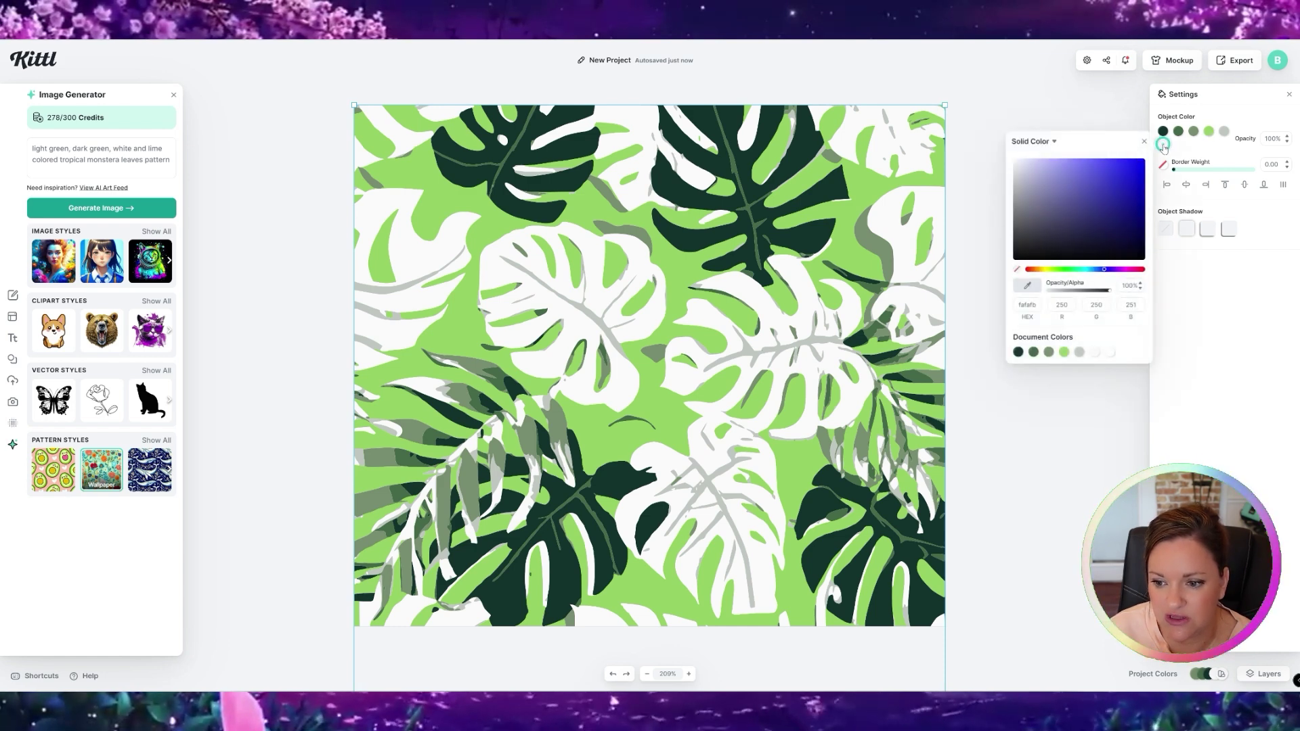
{"action": "left_click", "coordinate": [1066, 354]}
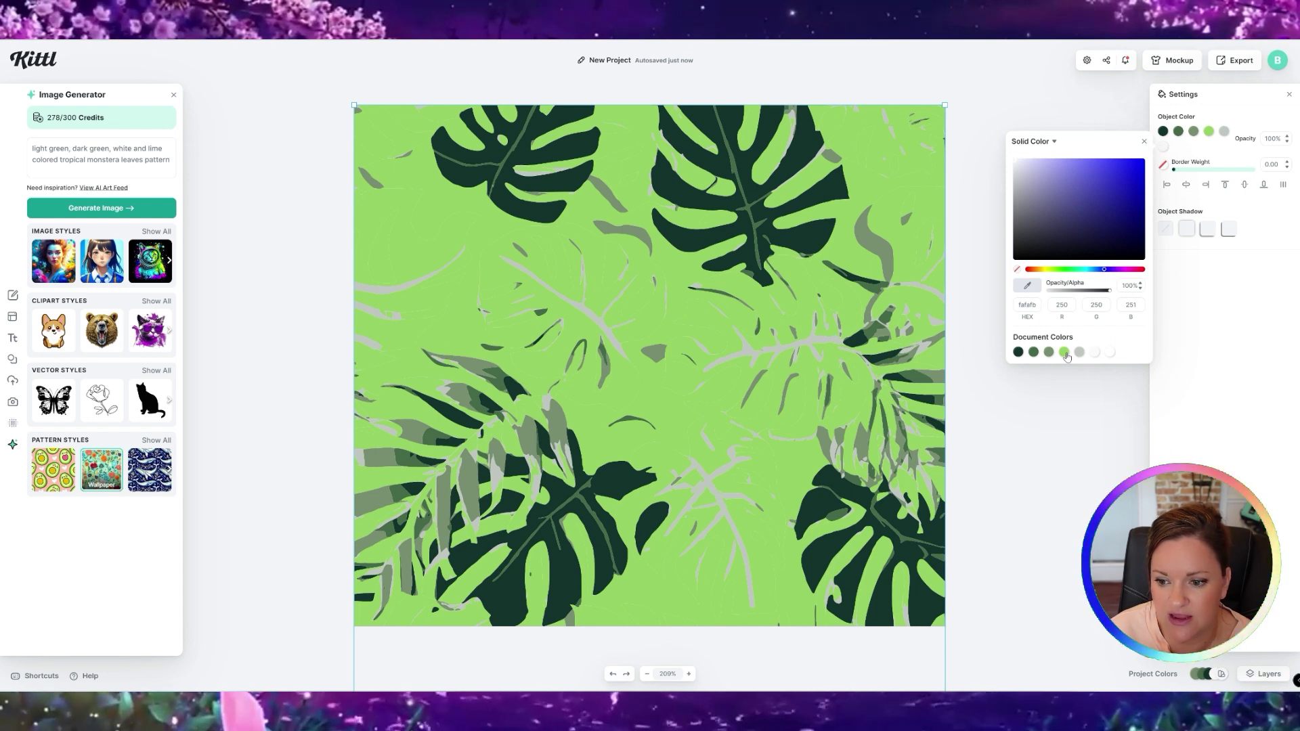
{"action": "left_click", "coordinate": [1208, 133]}
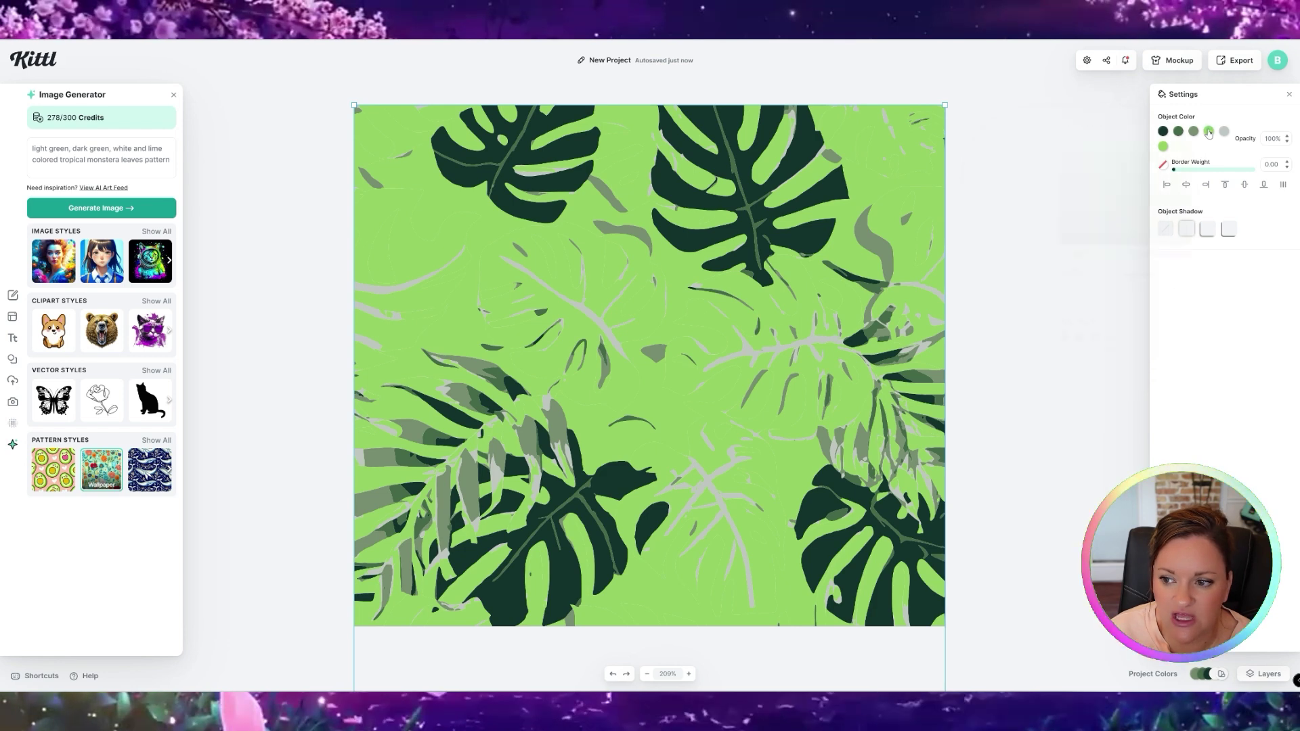
{"action": "left_click", "coordinate": [1142, 338]}
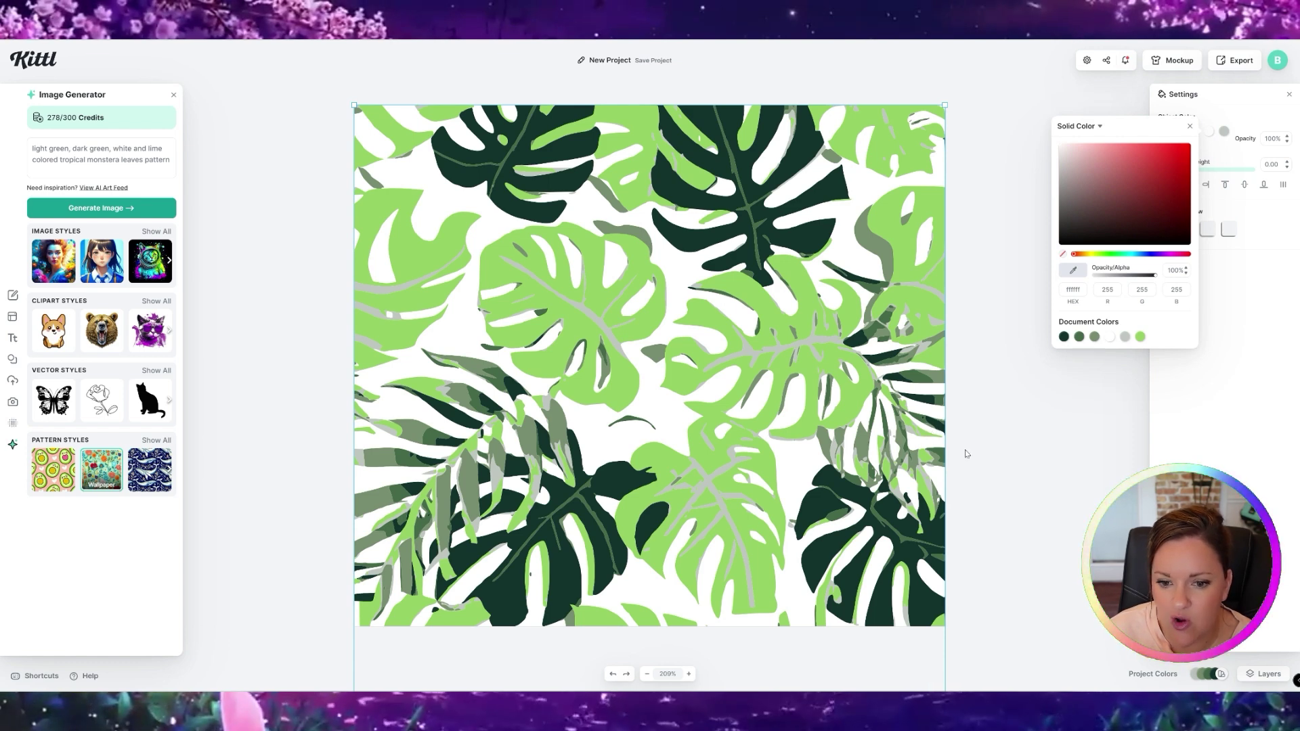
- Recolour the pattern's grey accents dark green (13322c)
{"action": "left_click", "coordinate": [1124, 337]}
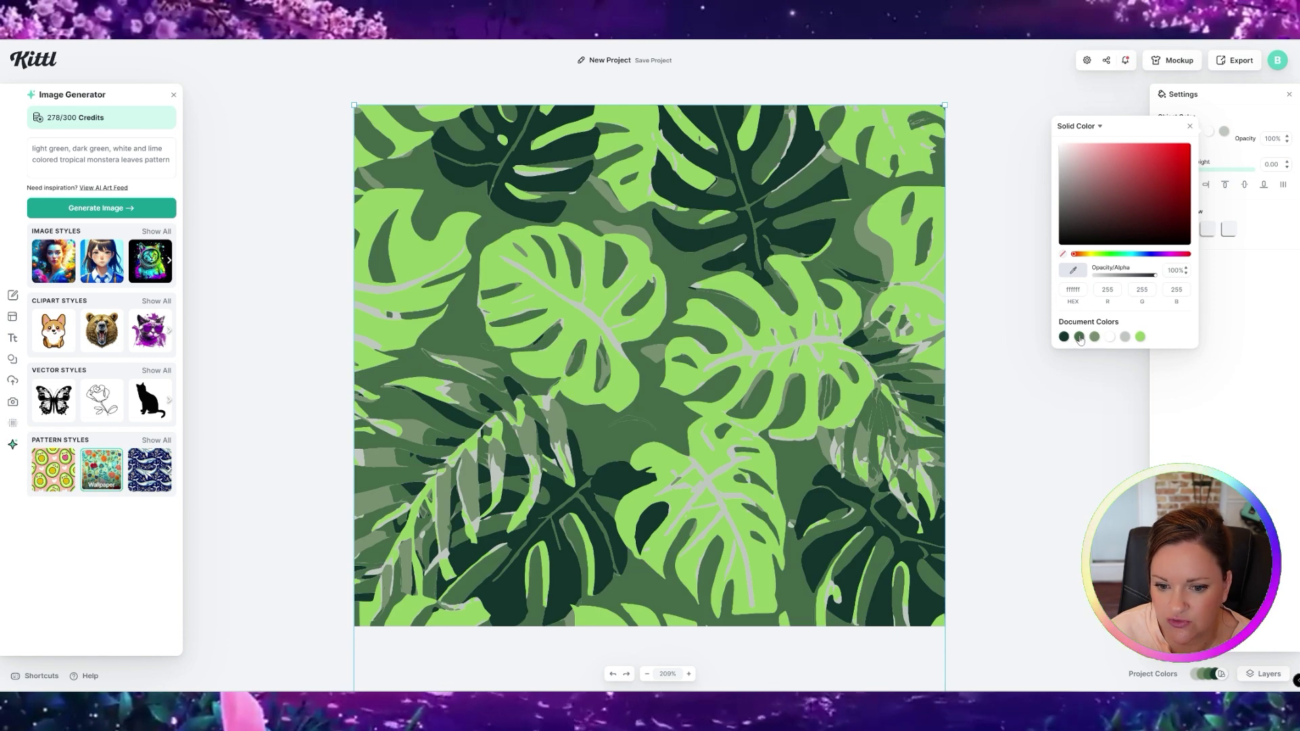
{"action": "left_click", "coordinate": [1224, 131]}
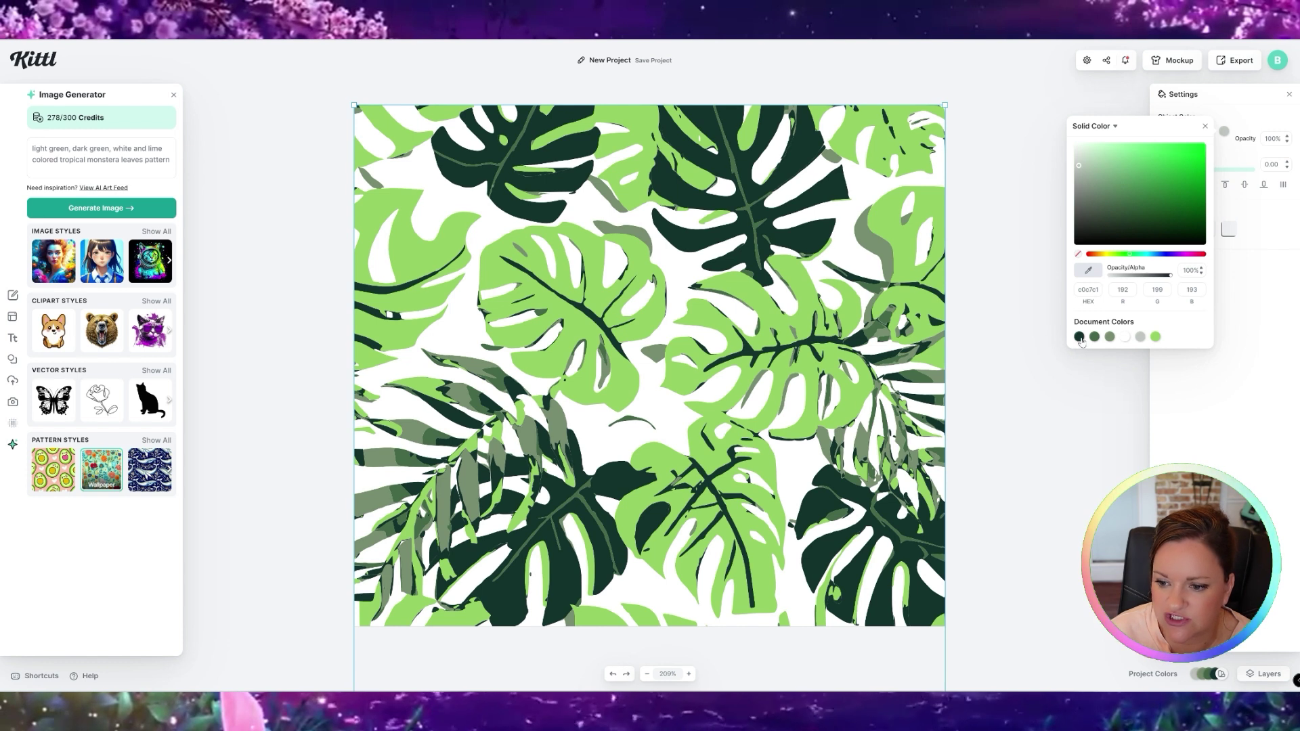
{"action": "left_click", "coordinate": [1079, 337]}
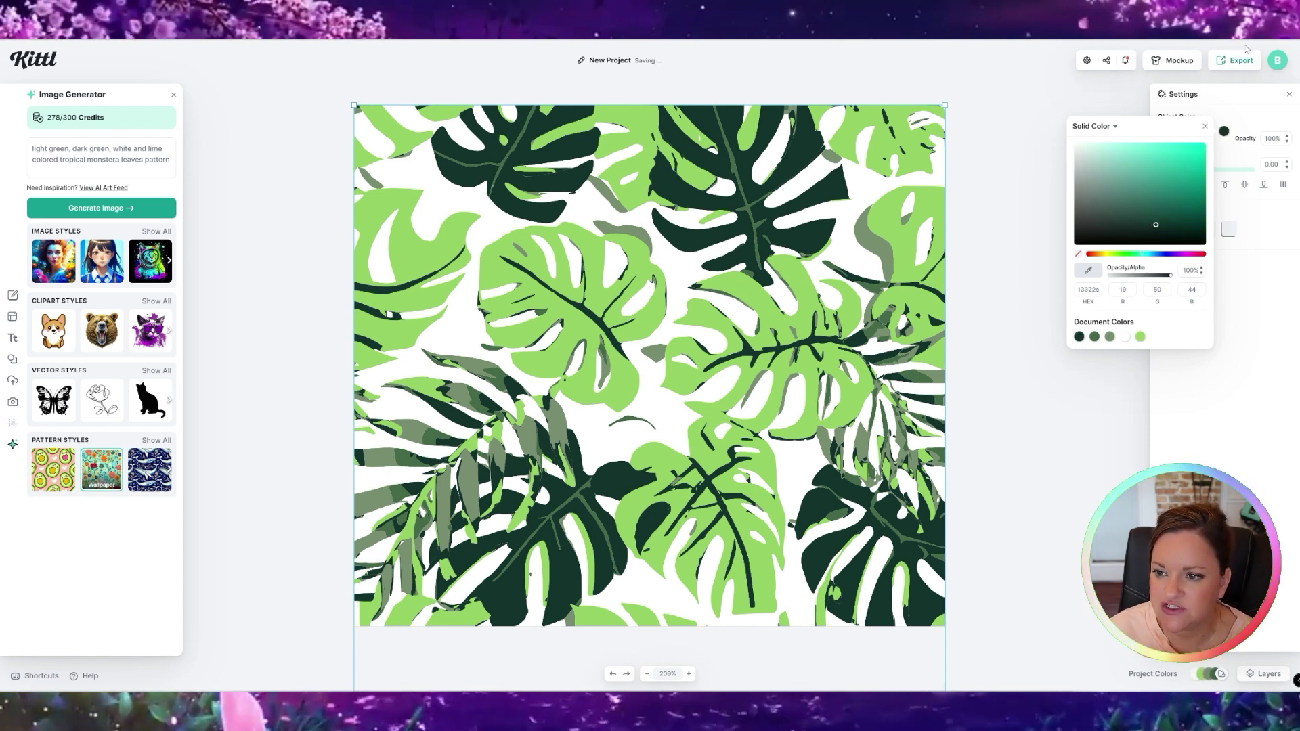
{"action": "left_click", "coordinate": [1241, 92]}
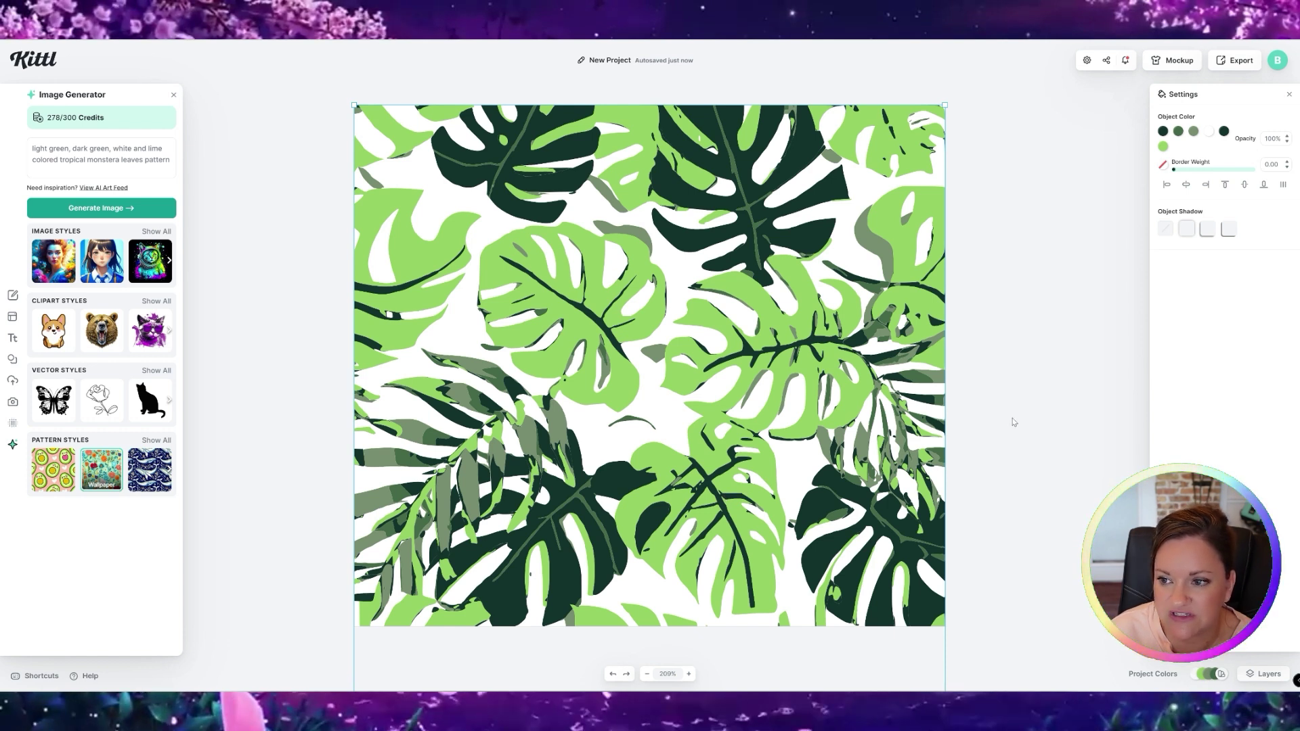
- Add an 'Amelia' headline set in the Sunny Drop font
{"action": "left_click", "coordinate": [12, 338]}
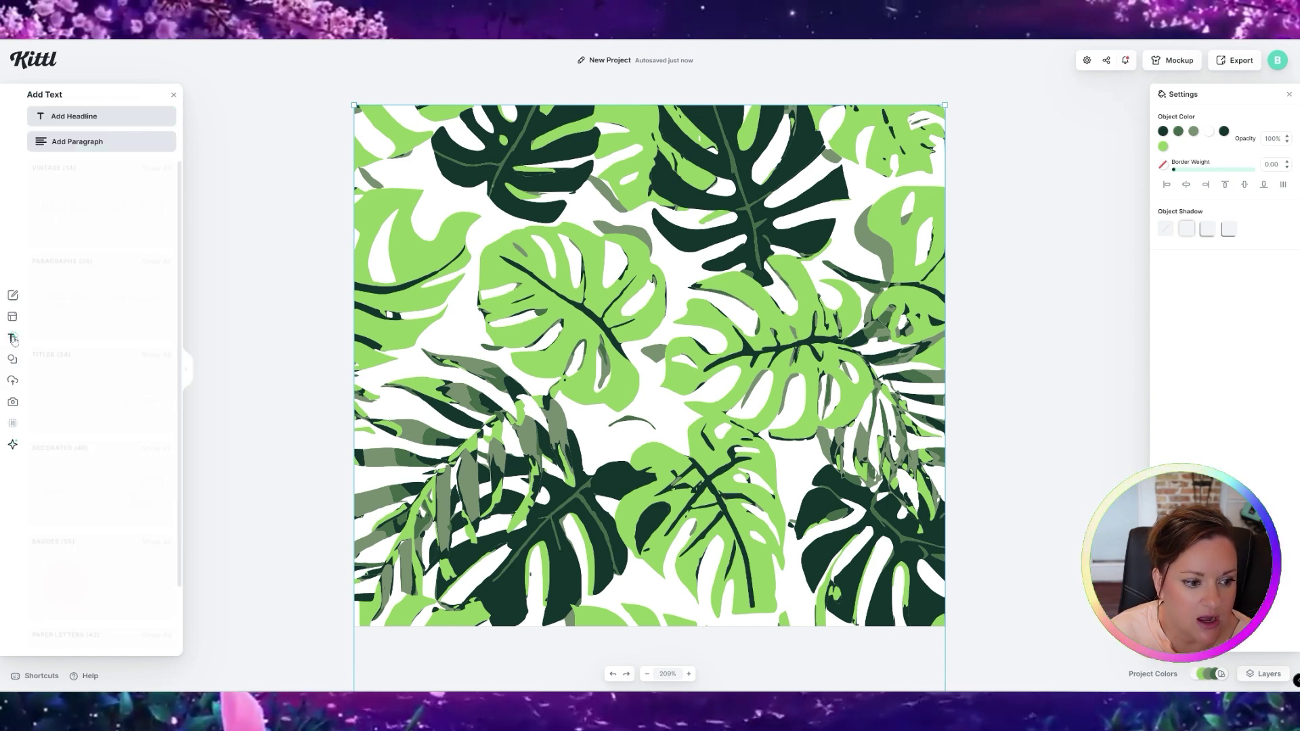
{"action": "left_click", "coordinate": [112, 115]}
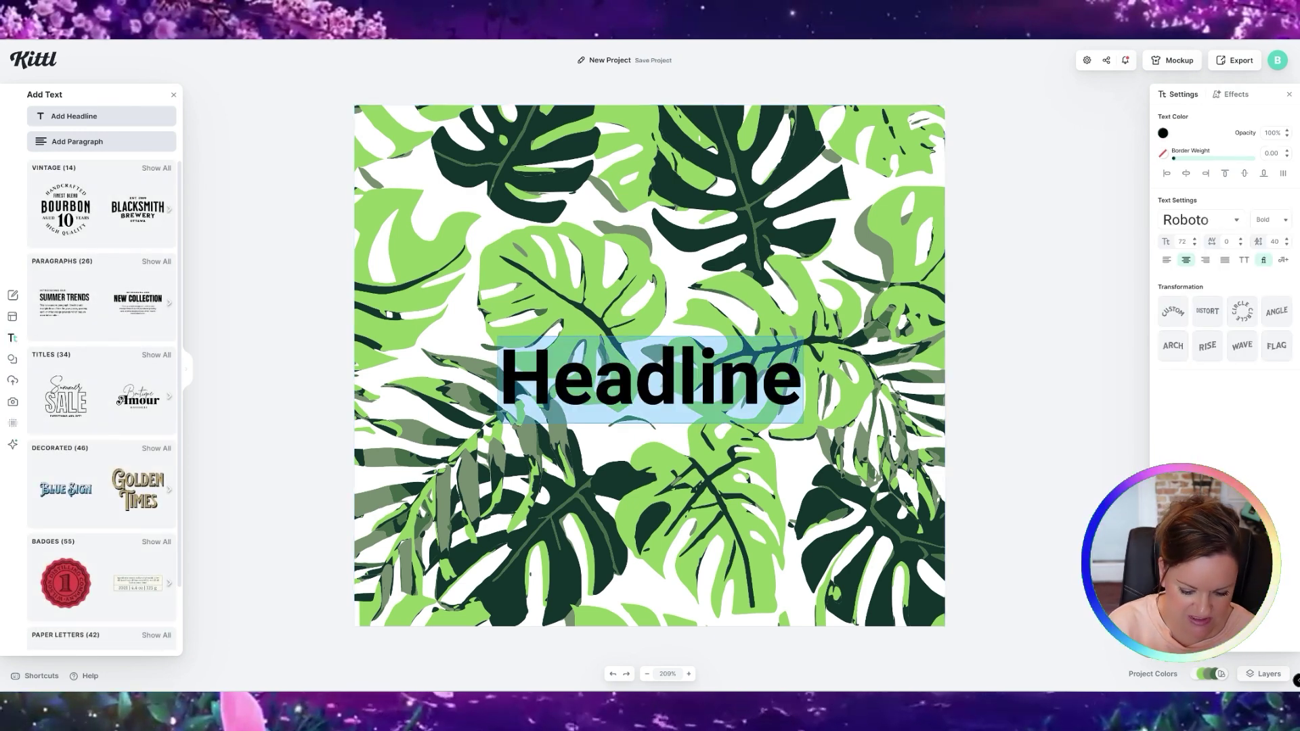
{"action": "type", "text": "Amelia"}
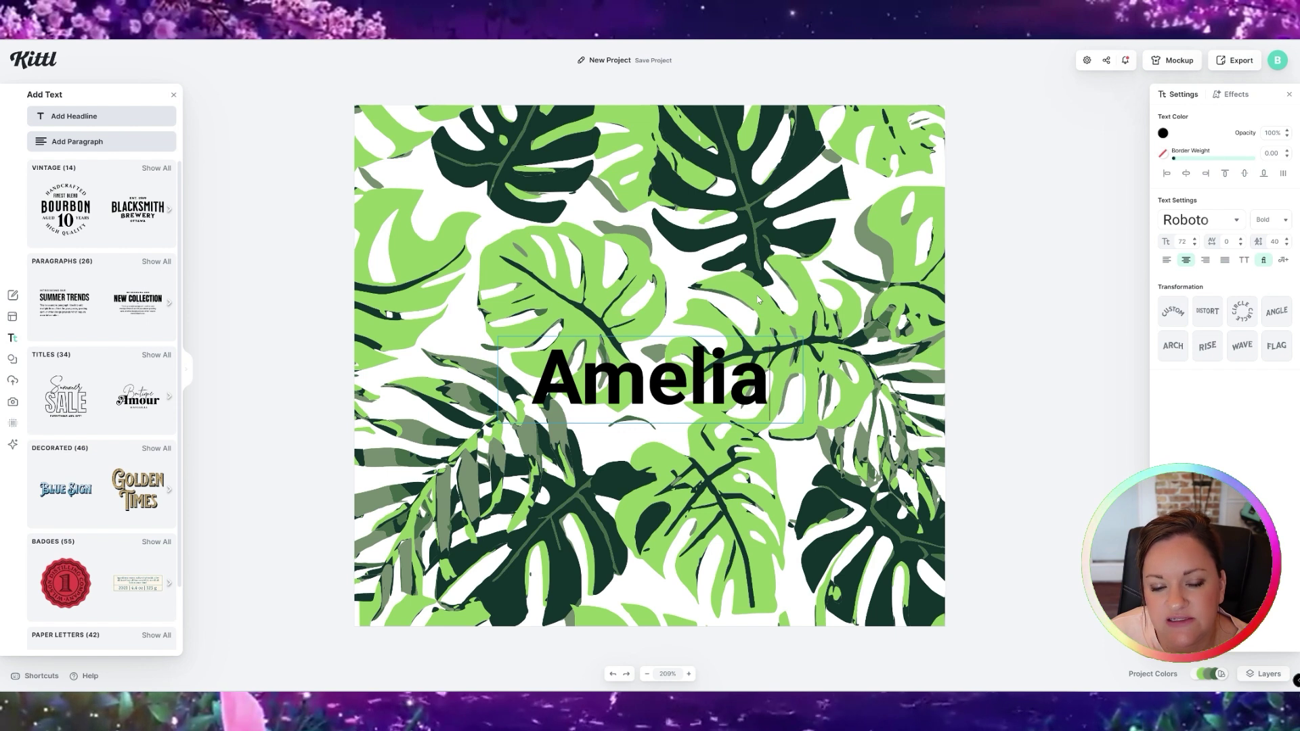
{"action": "left_click", "coordinate": [1165, 137]}
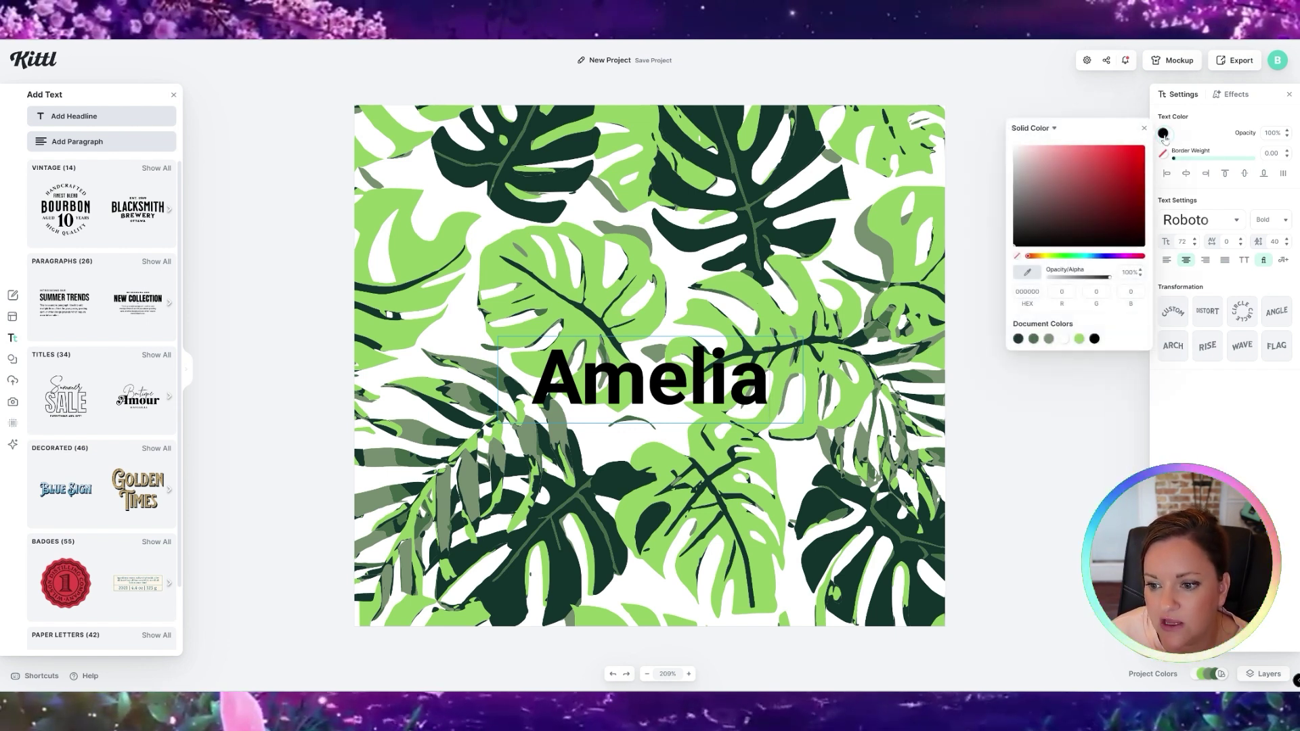
{"action": "left_click", "coordinate": [1238, 221]}
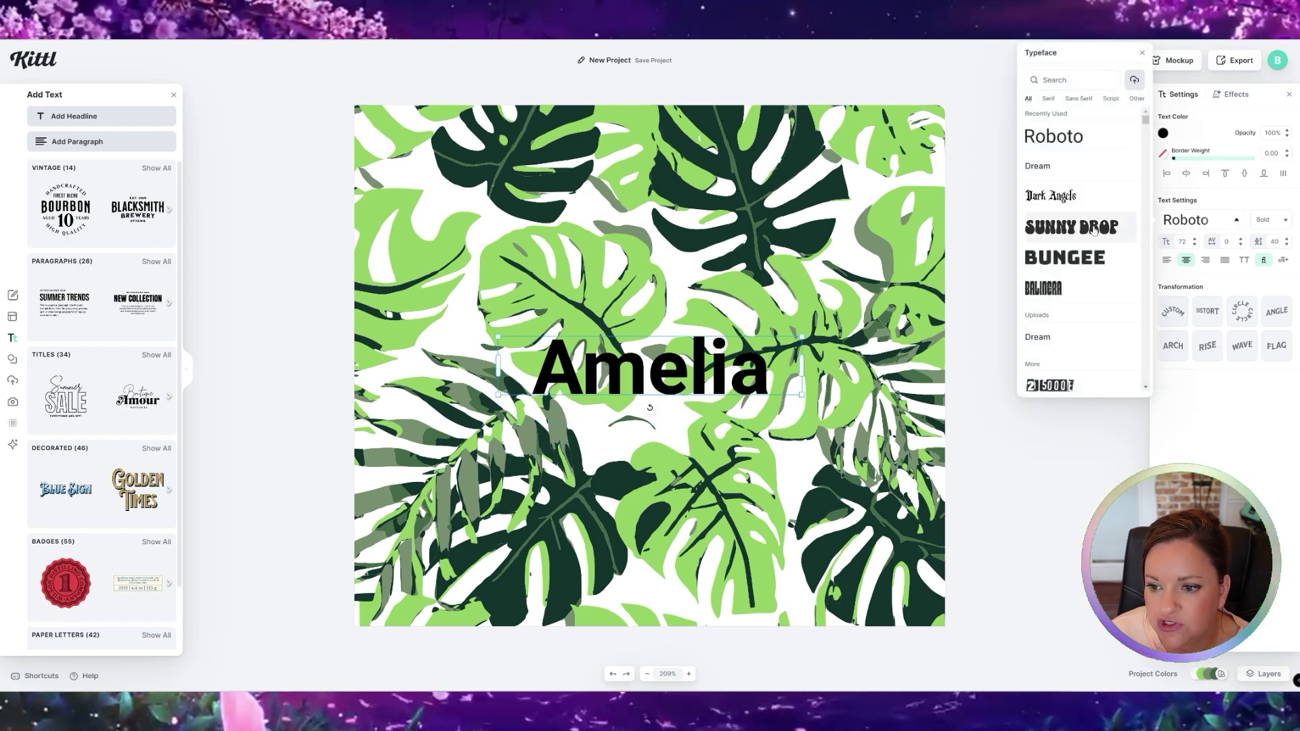
{"action": "left_click", "coordinate": [1093, 229]}
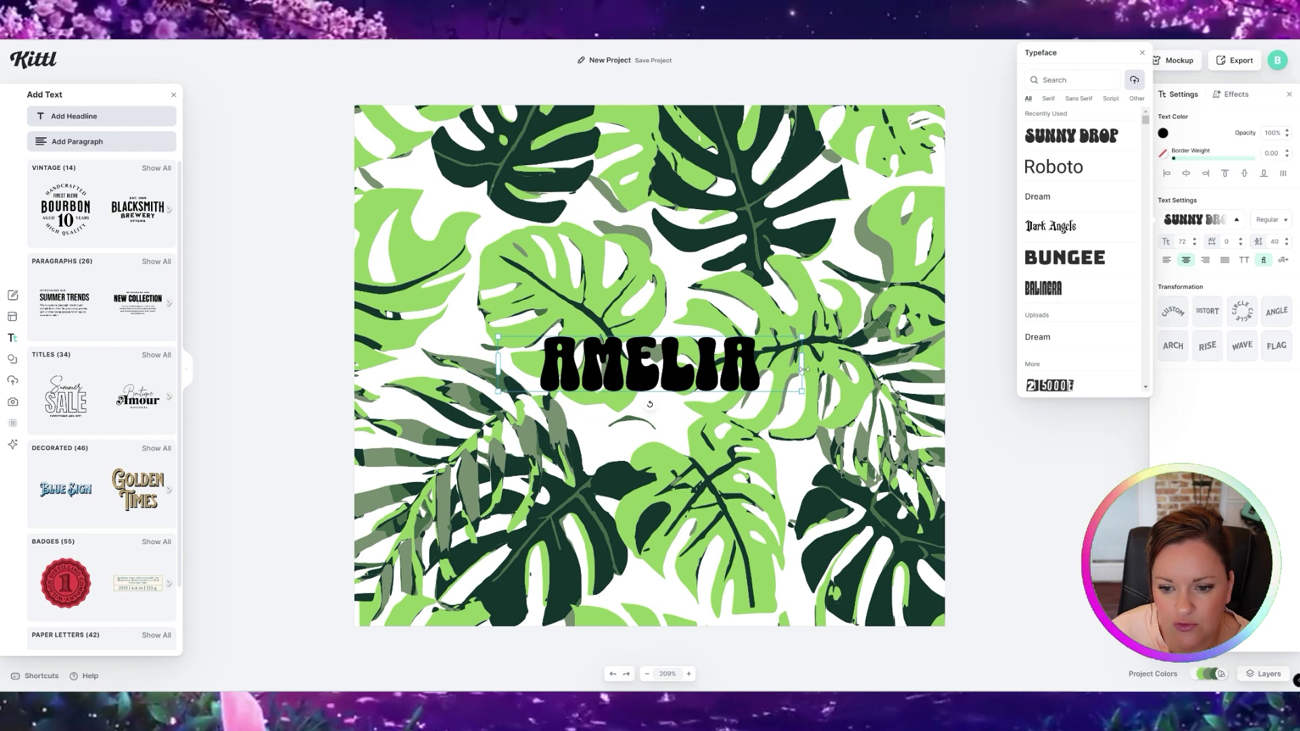
- Enlarge the name to size 142, rotate it vertical and centre it on the canvas
{"action": "left_click_drag", "start_coordinate": [804, 392], "coordinate": [1096, 444]}
{"action": "left_click_drag", "start_coordinate": [800, 457], "coordinate": [850, 387]}
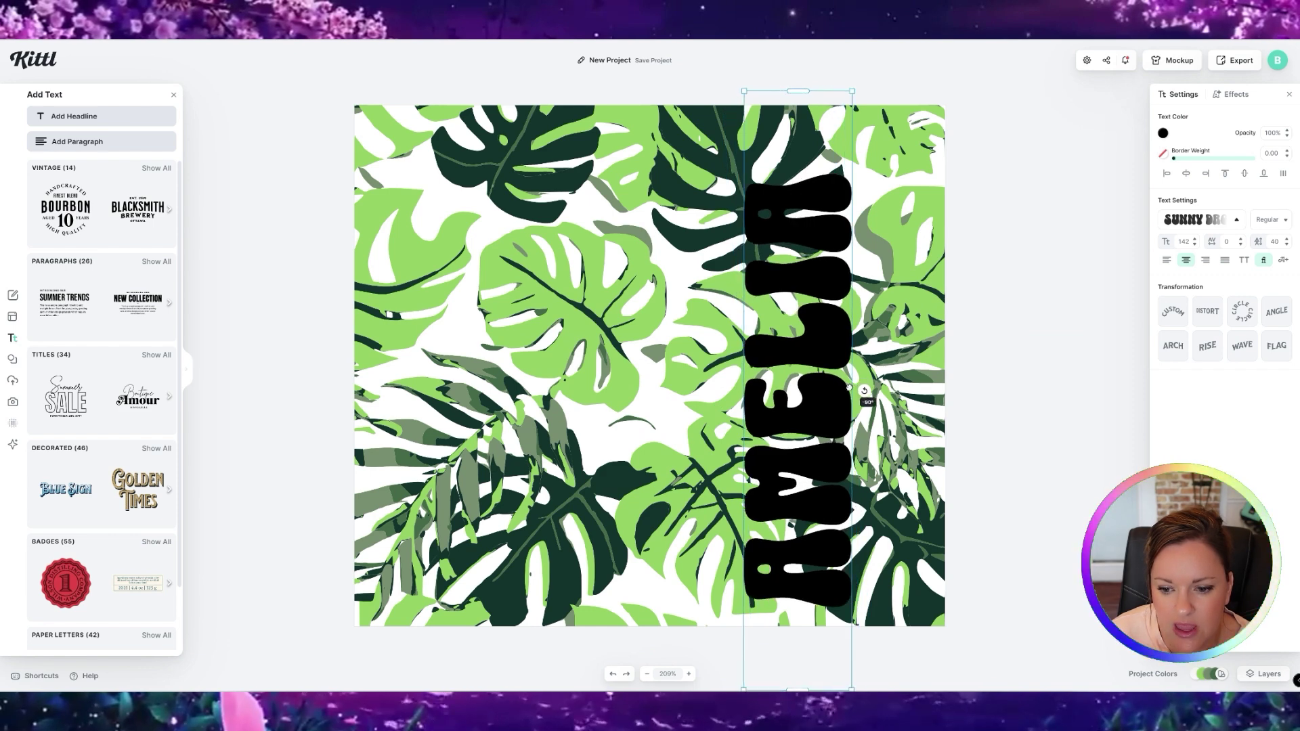
{"action": "left_click_drag", "start_coordinate": [749, 396], "coordinate": [601, 372]}
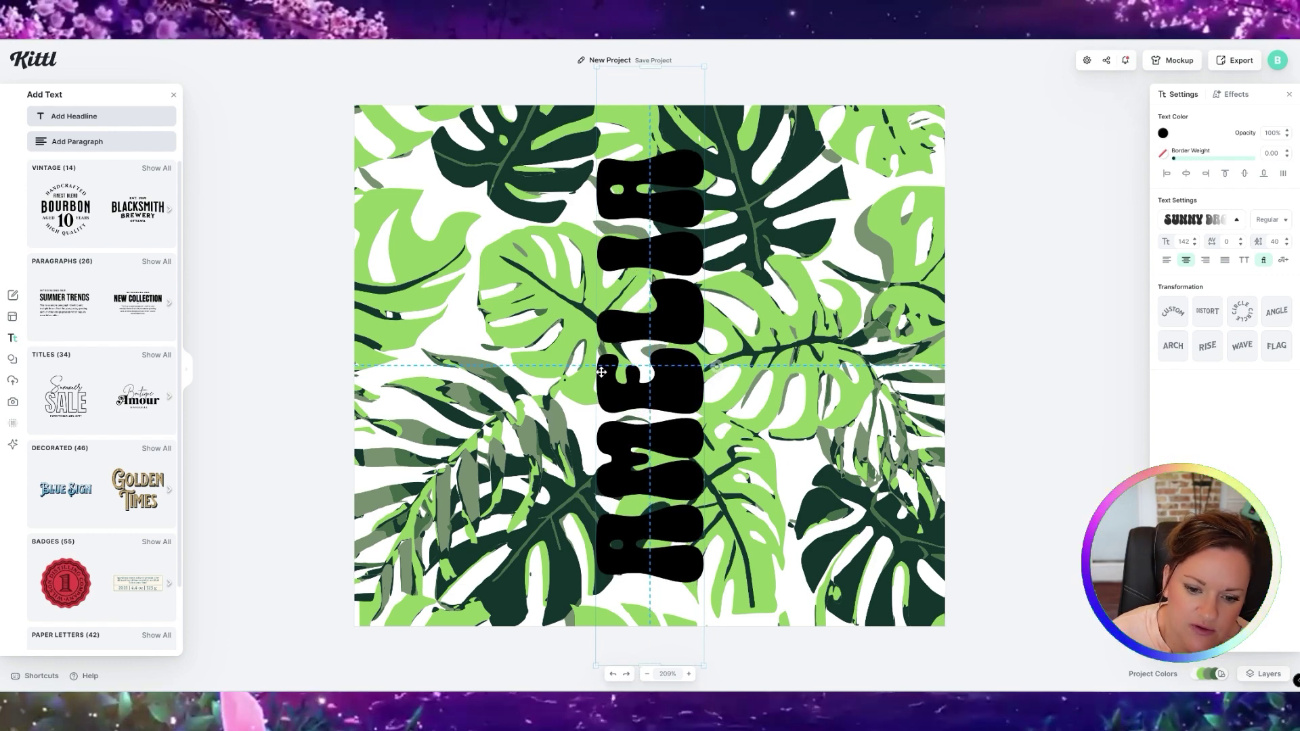
{"action": "left_click_drag", "start_coordinate": [601, 372], "coordinate": [602, 372]}
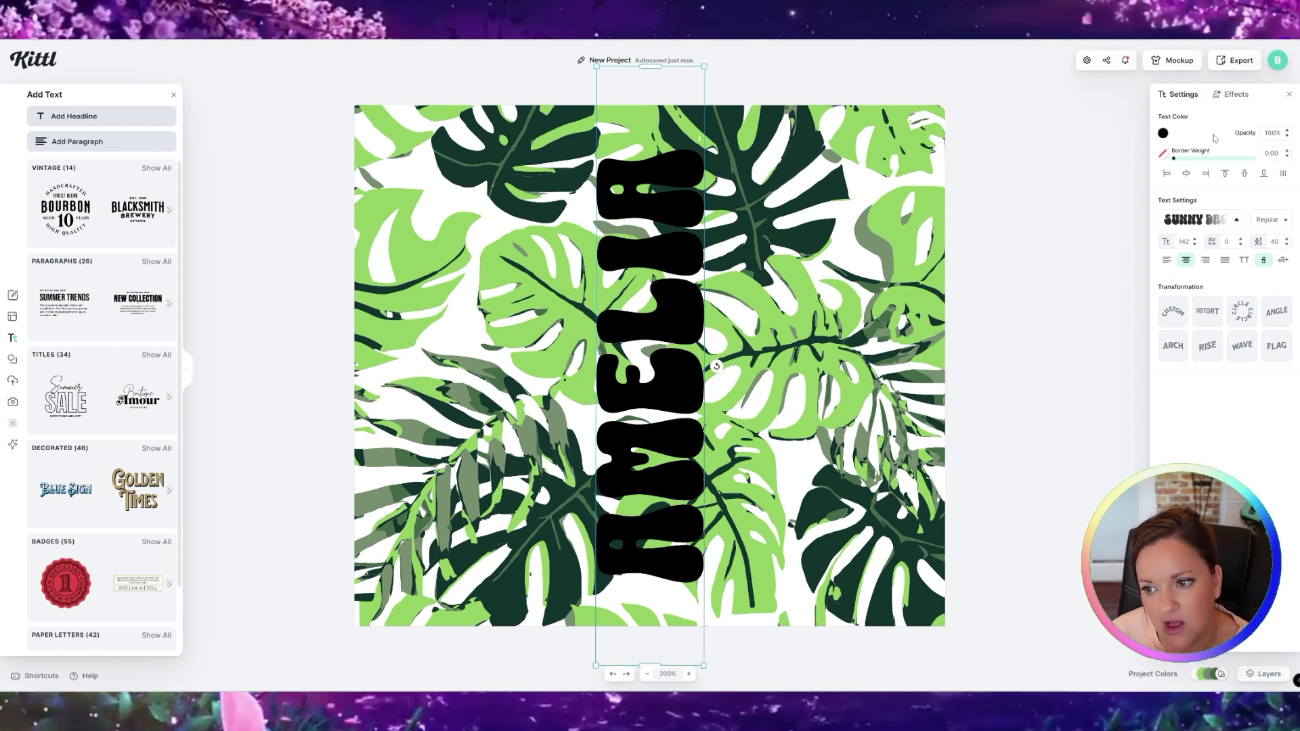
- Try dark green 13322c on the AMELIA name and look at the text effects
{"action": "left_click", "coordinate": [1163, 134]}
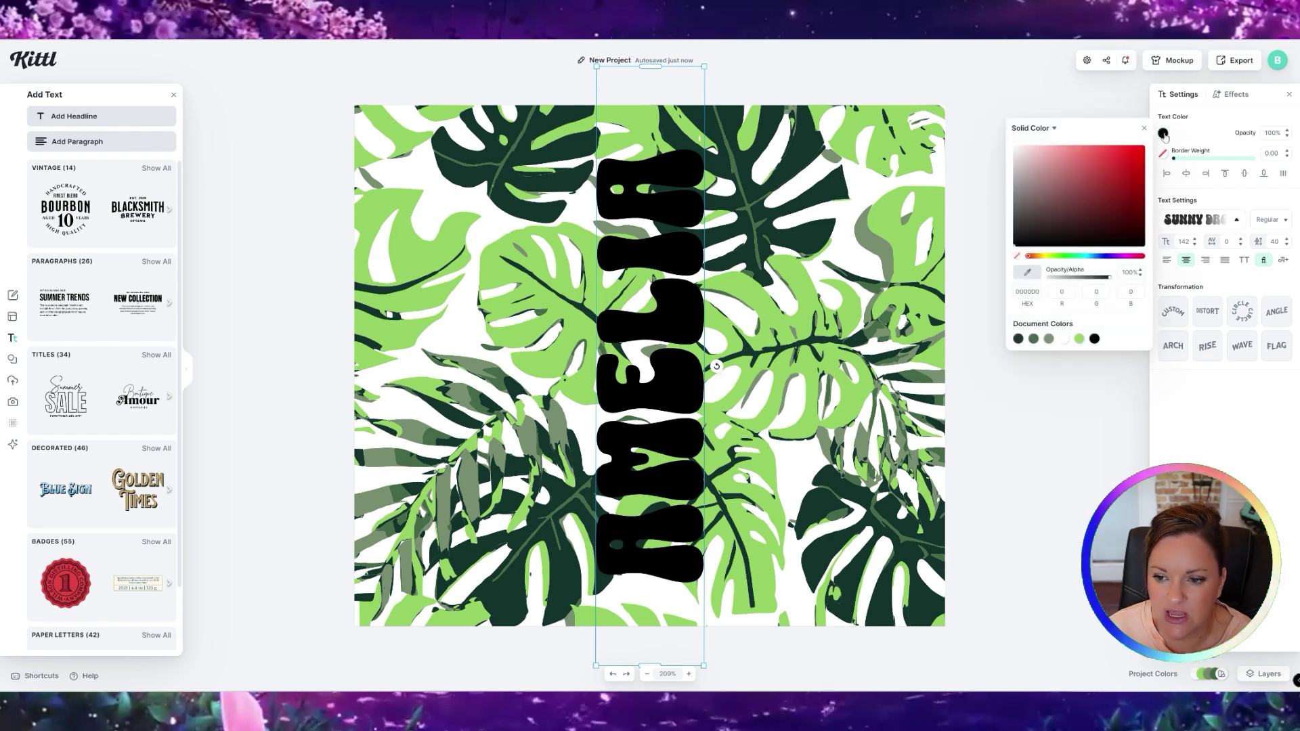
{"action": "left_click", "coordinate": [1034, 339]}
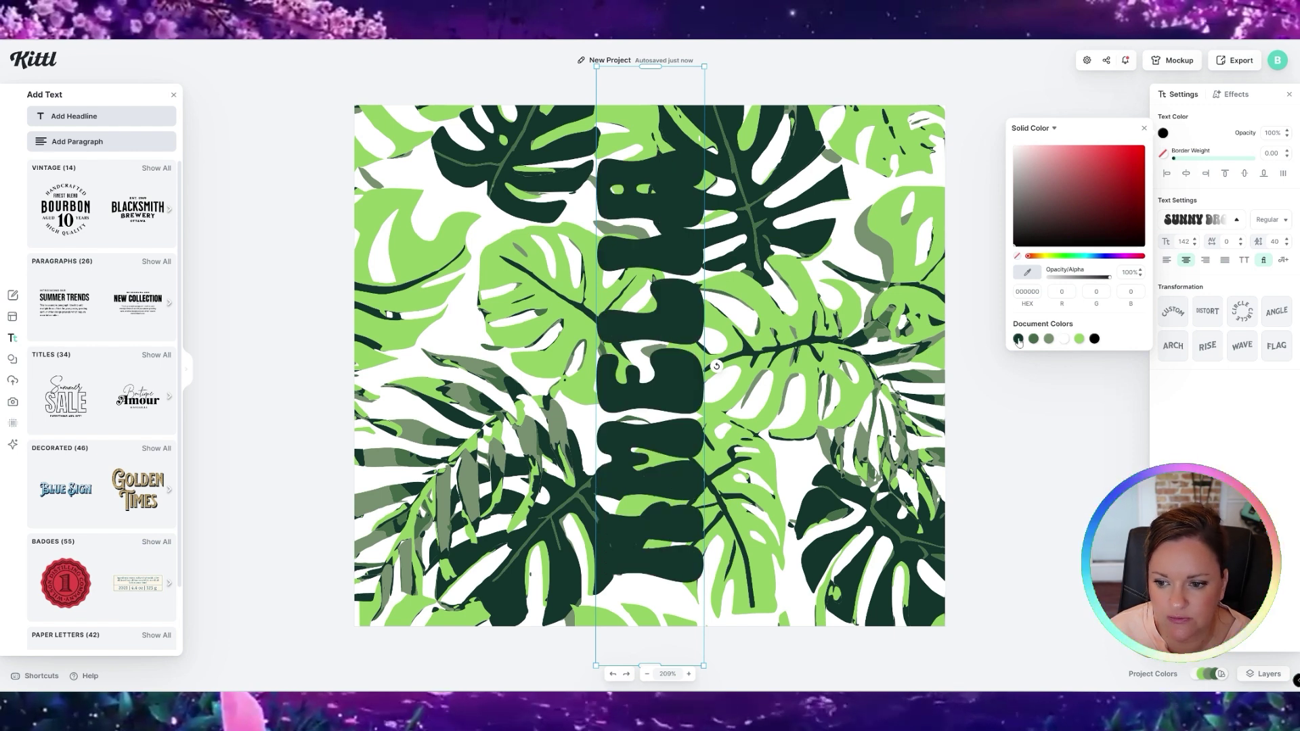
{"action": "left_click", "coordinate": [1018, 339]}
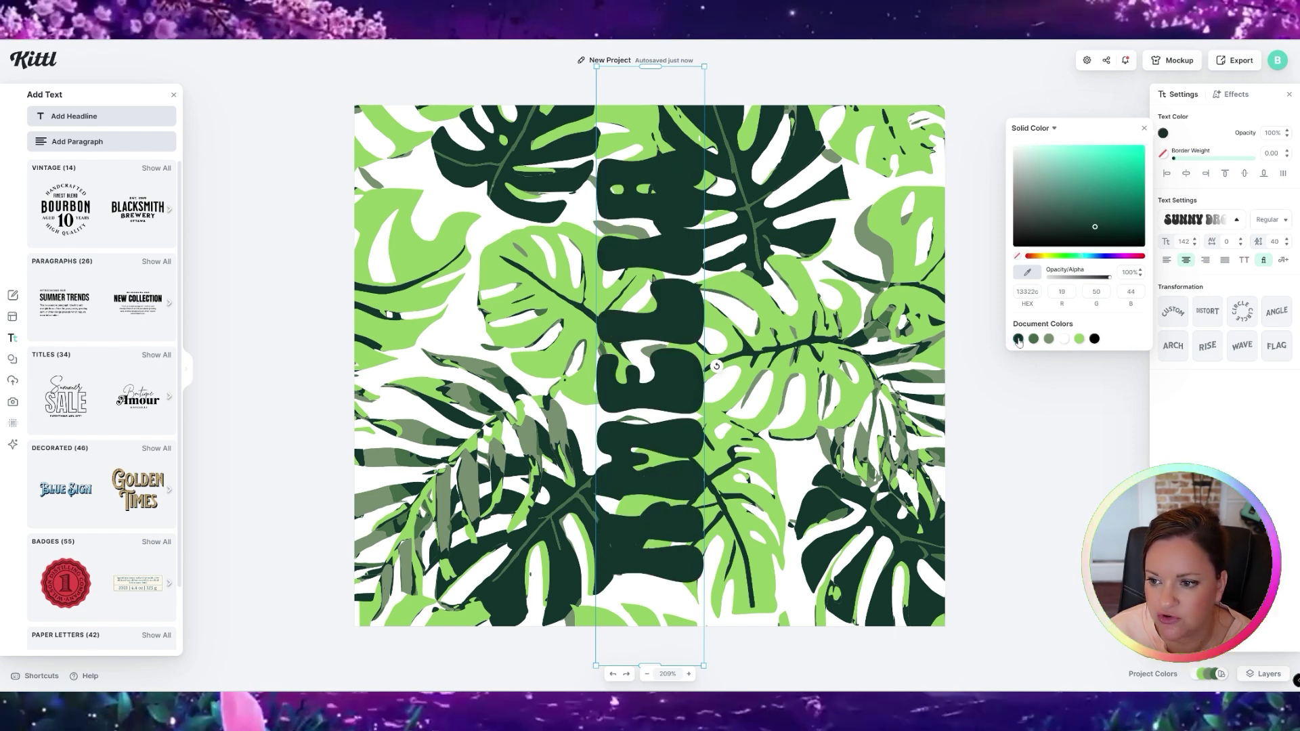
{"action": "left_click", "coordinate": [1240, 97]}
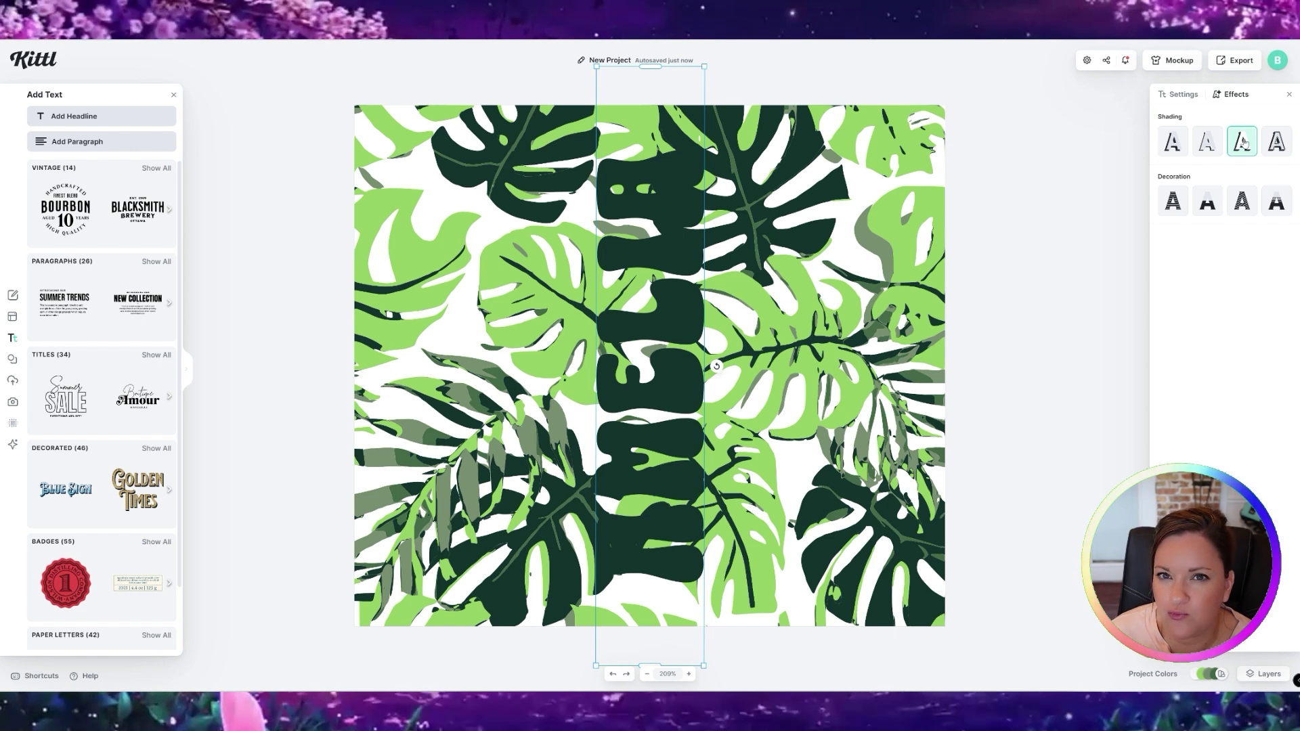
{"action": "left_click", "coordinate": [1184, 97]}
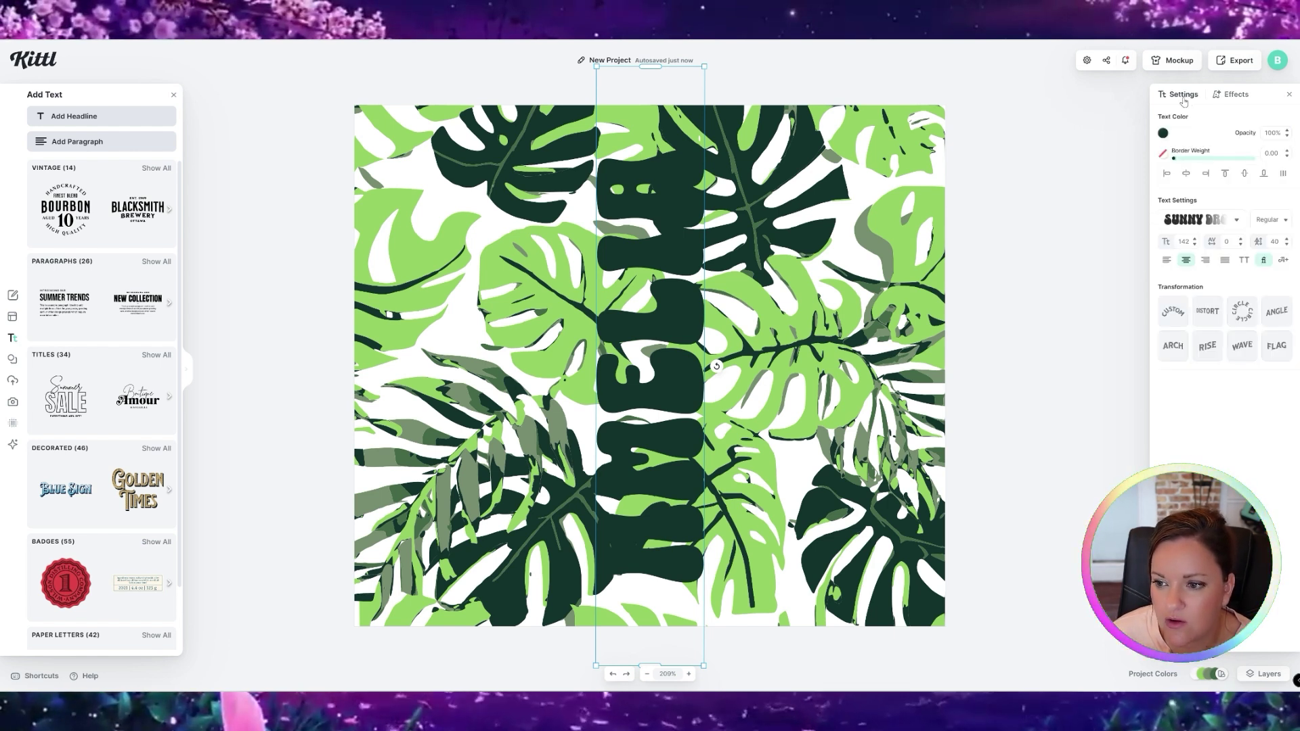
- Settle the AMELIA name on pink (f16cc7) after trying white, black and teal, then open Export
{"action": "left_click", "coordinate": [1162, 134]}
{"action": "left_click", "coordinate": [1065, 339]}
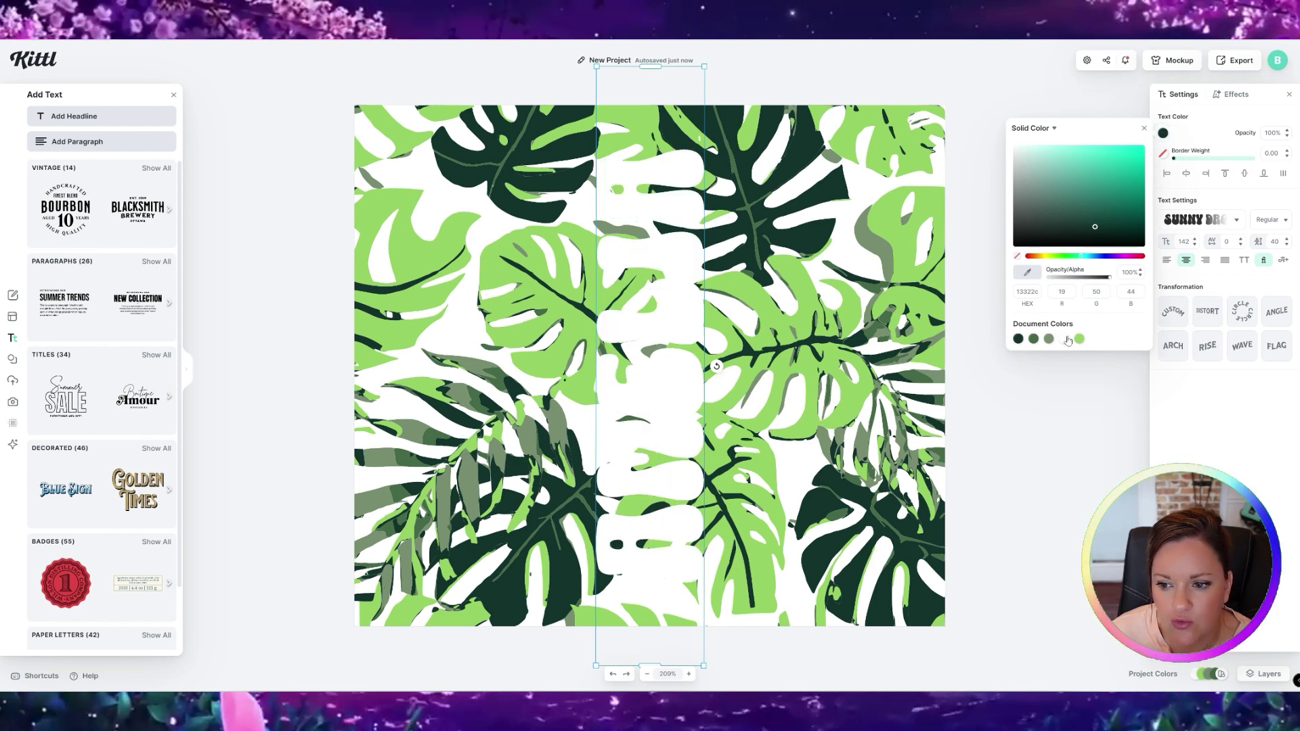
{"action": "left_click", "coordinate": [1015, 247]}
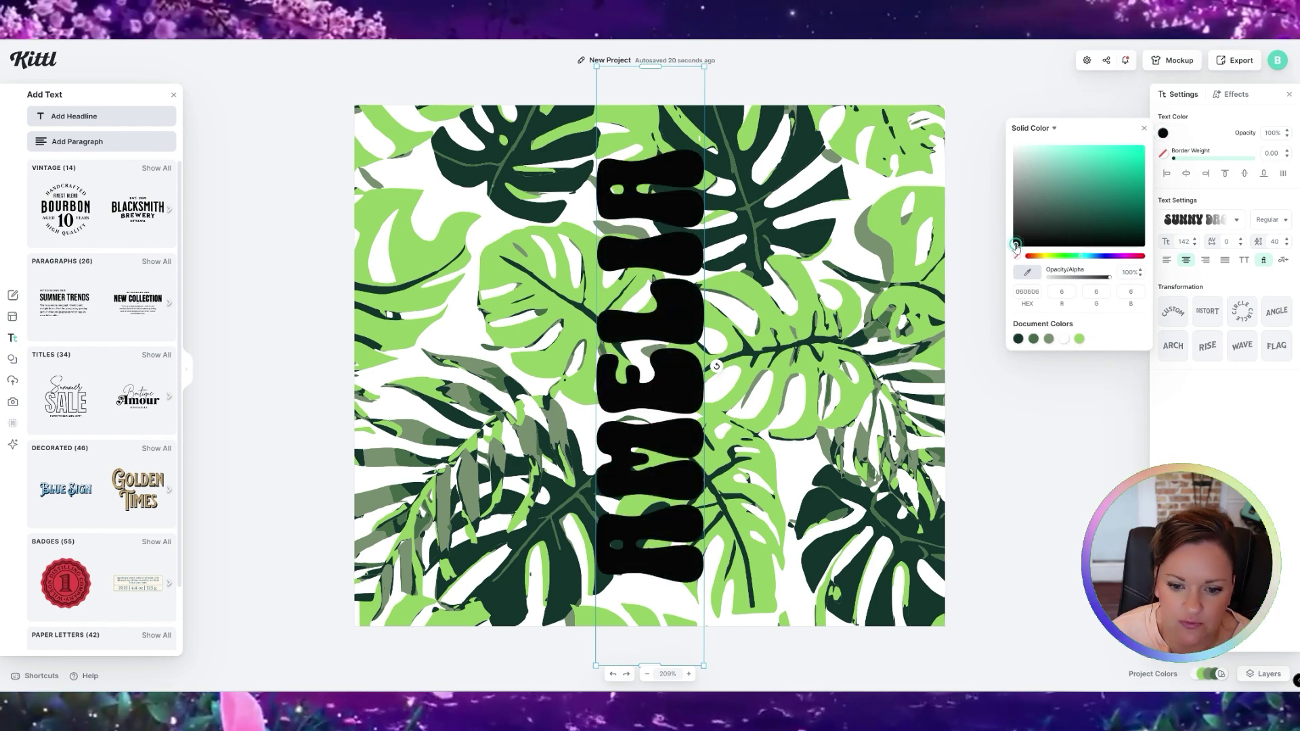
{"action": "left_click", "coordinate": [1074, 195]}
{"action": "left_click", "coordinate": [1069, 166]}
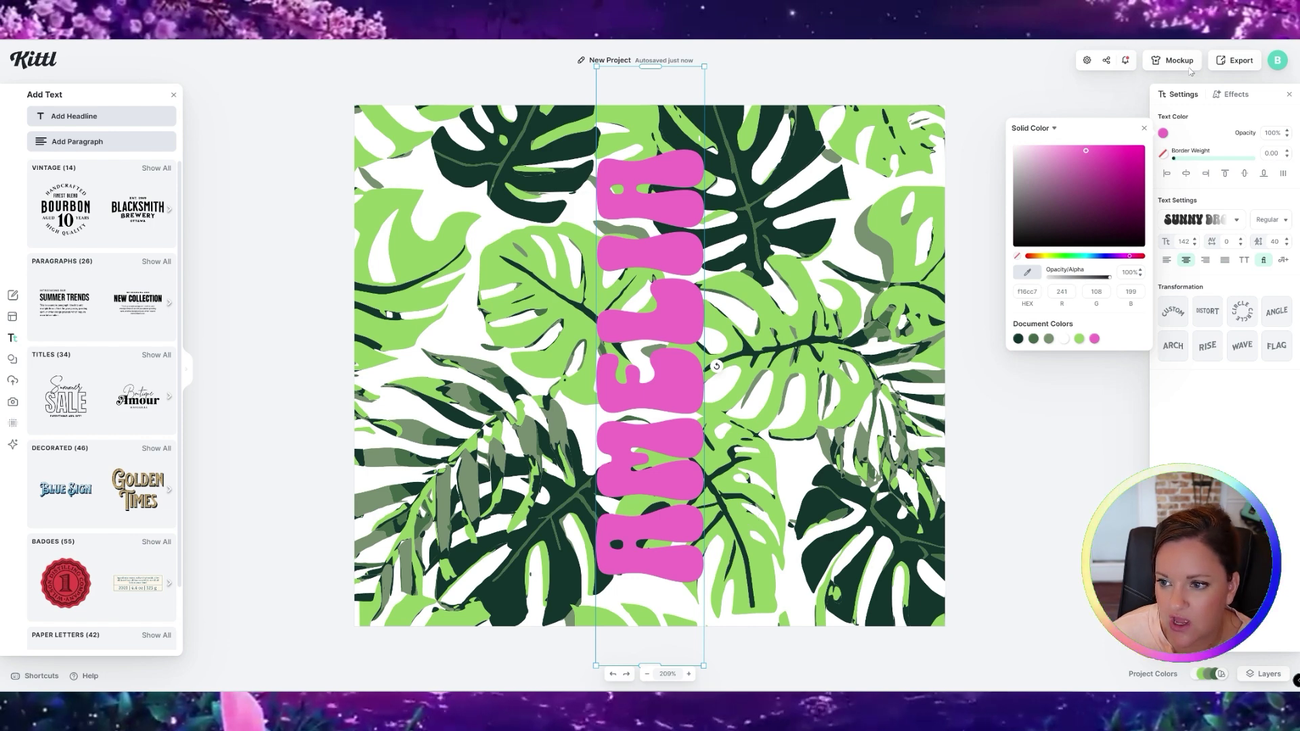
{"action": "left_click", "coordinate": [1239, 62]}
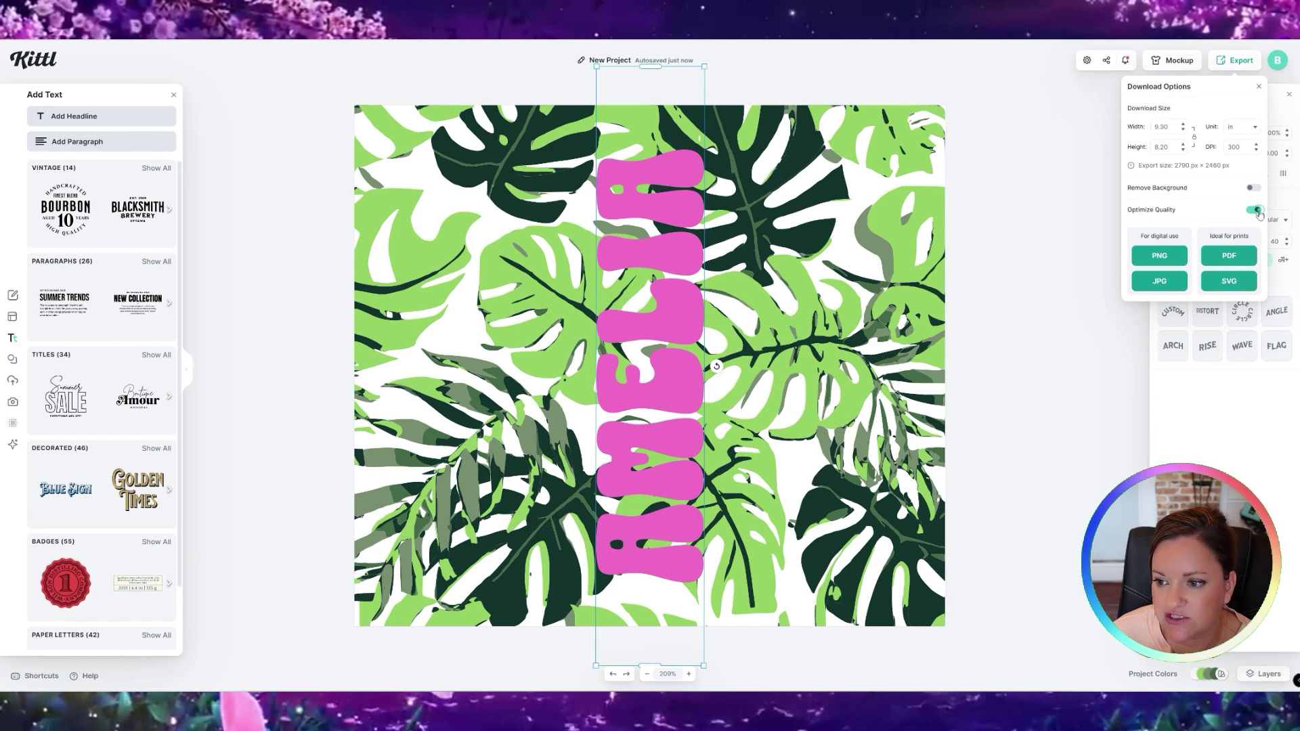
- Download the design as a PNG and close the image preview
{"action": "left_click", "coordinate": [1177, 254]}
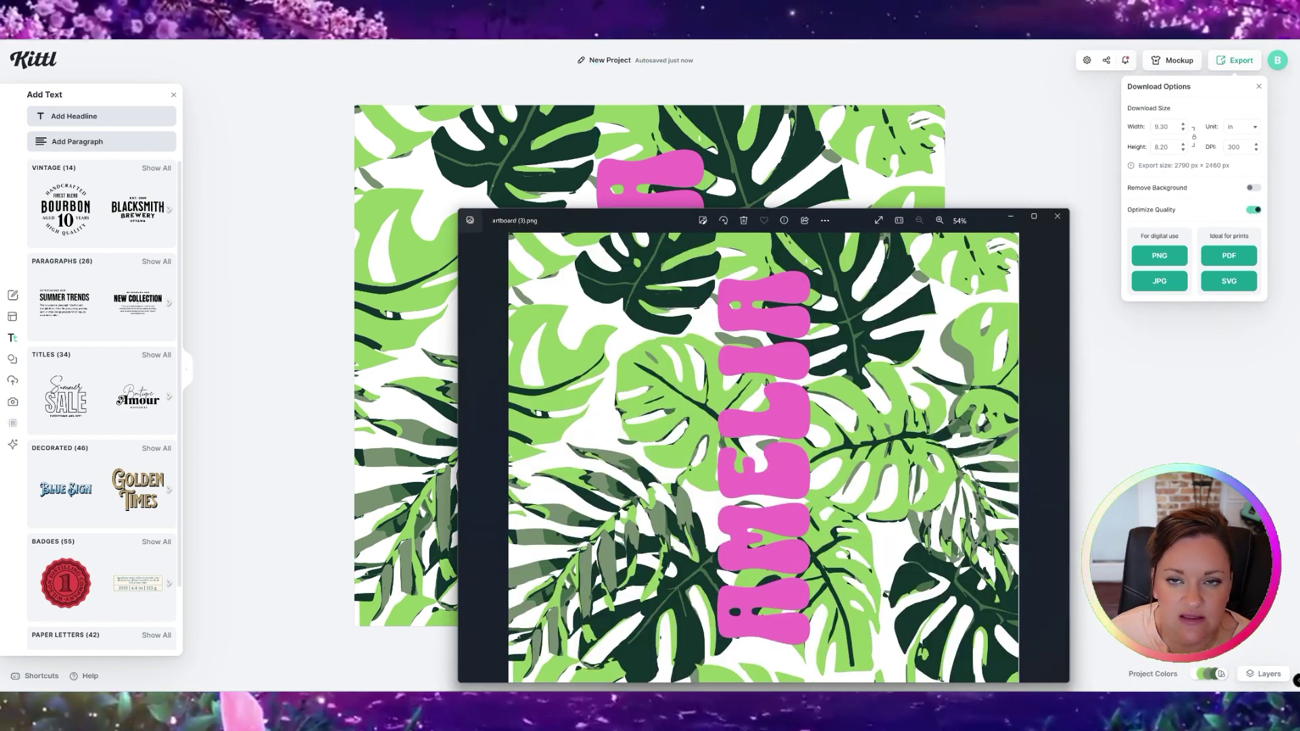
{"action": "key", "text": "alt+F4"}
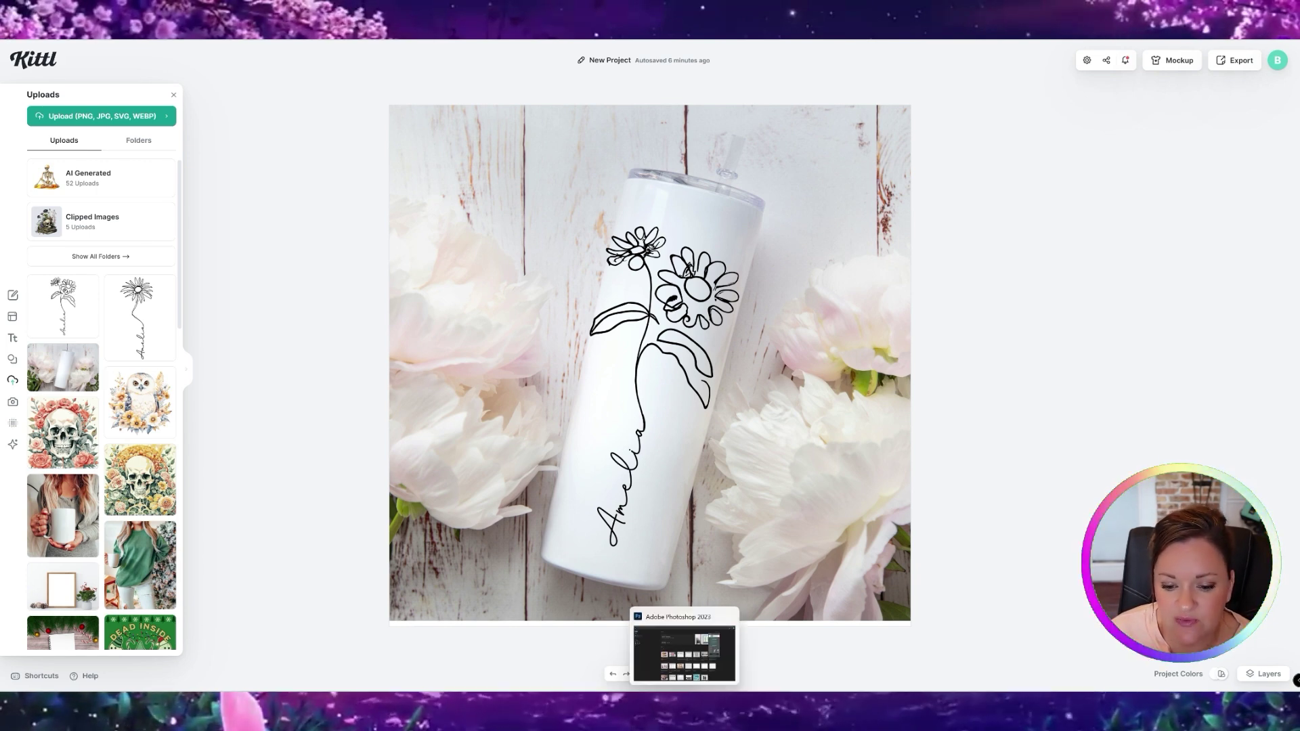
- Move artboard (3).png into the Designs folder and generate the bulk tumbler mockups in Photoshop
{"action": "left_click", "coordinate": [712, 692]}
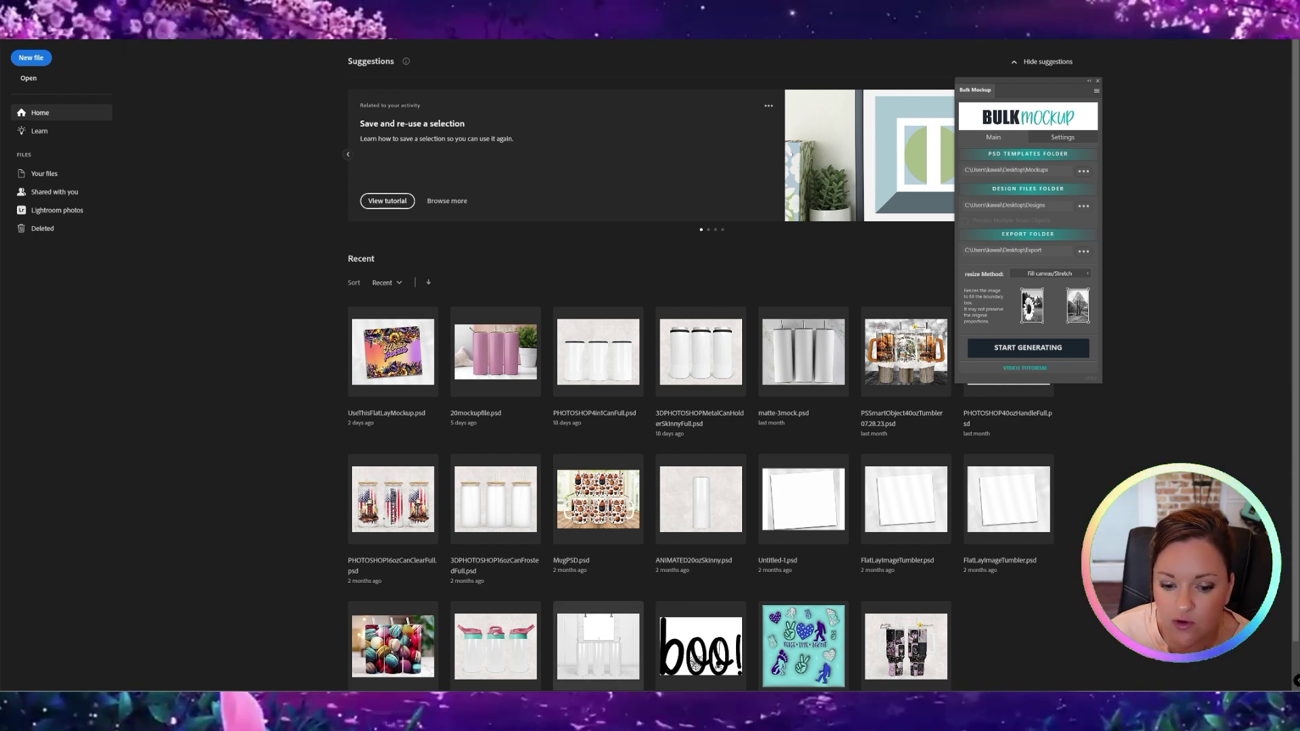
{"action": "left_click", "coordinate": [574, 692]}
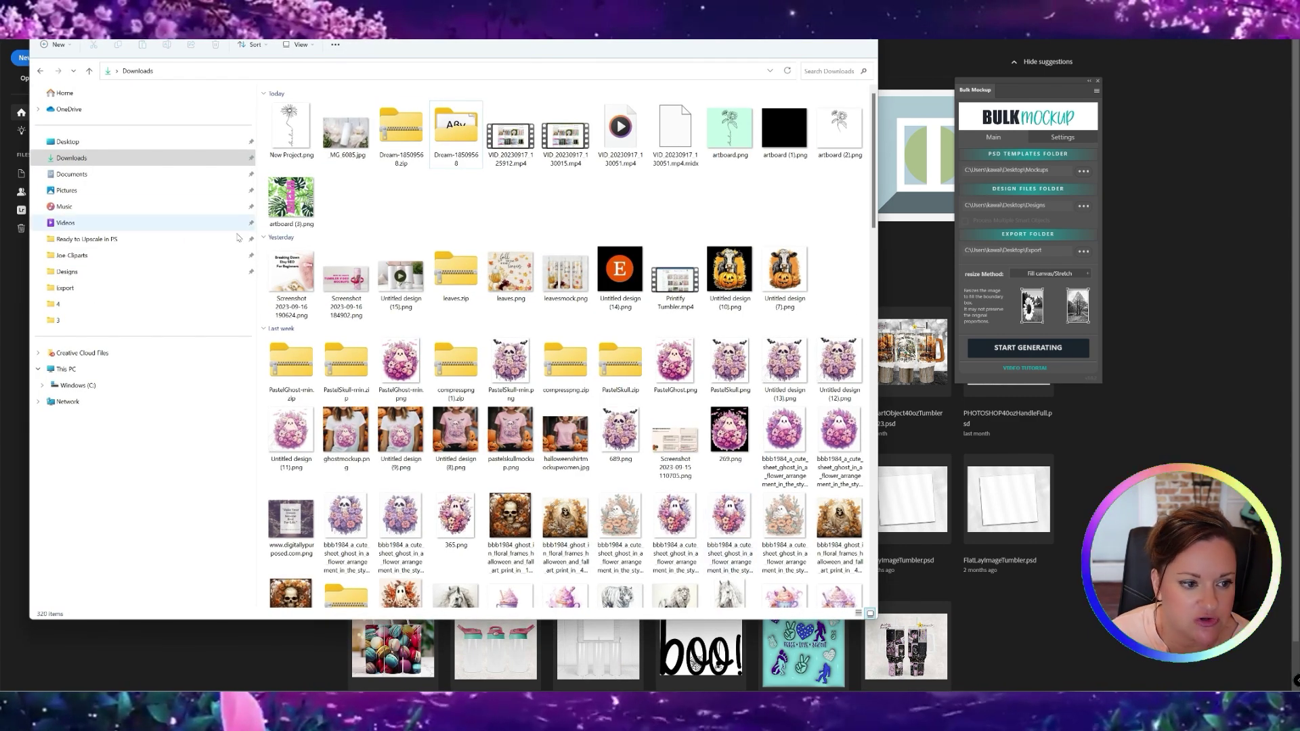
{"action": "left_click_drag", "start_coordinate": [291, 200], "coordinate": [109, 275]}
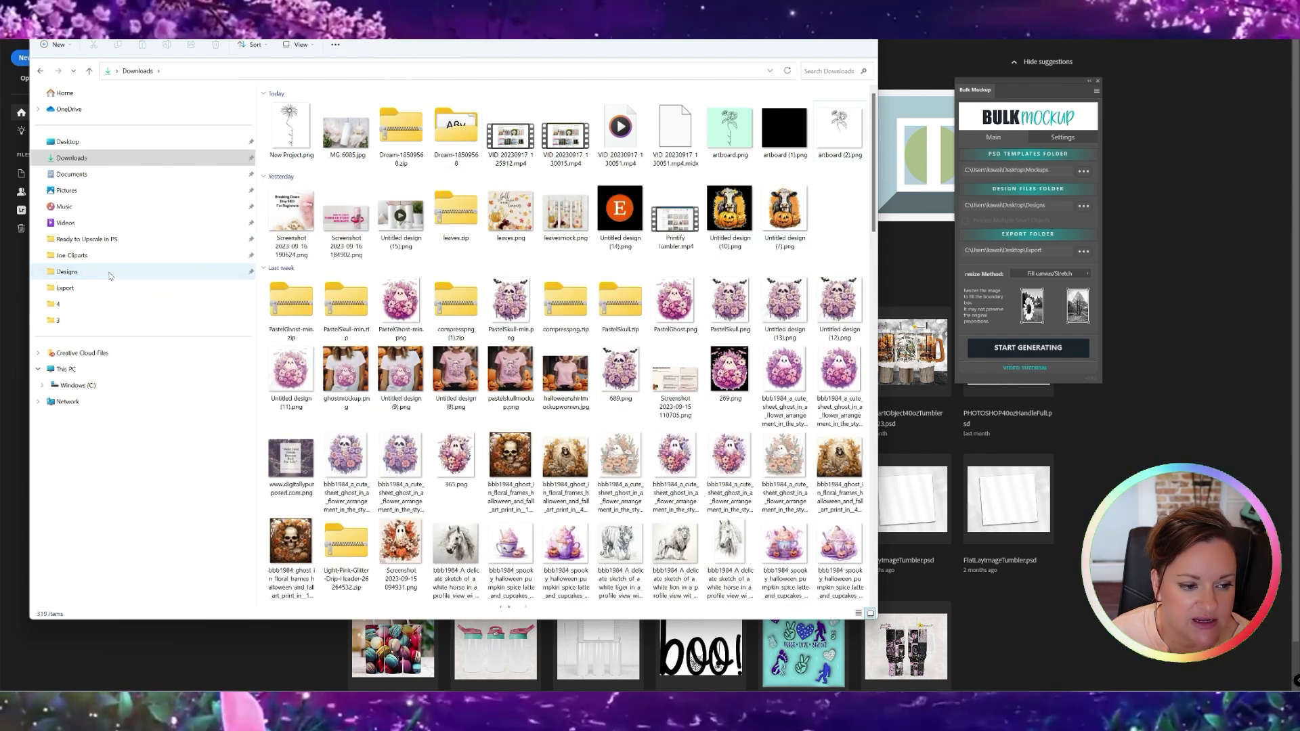
{"action": "left_click", "coordinate": [1086, 356]}
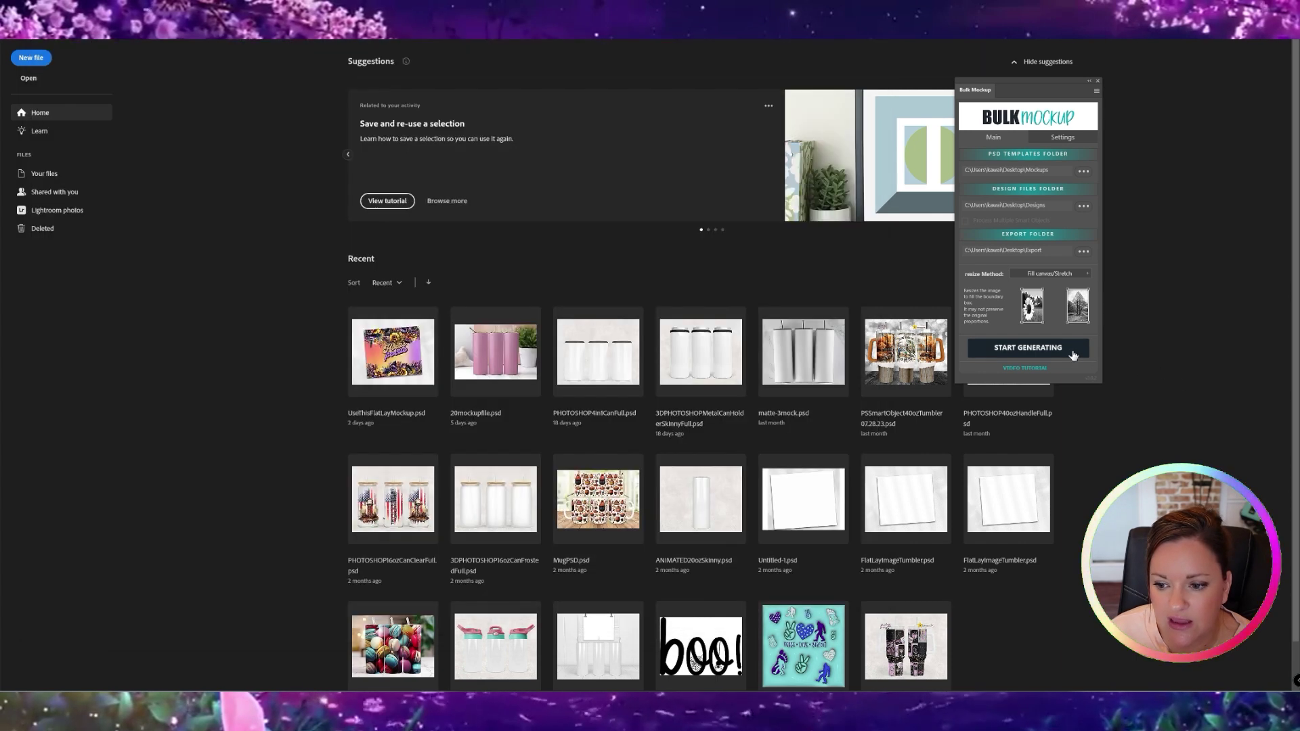
{"action": "left_click", "coordinate": [1028, 351]}
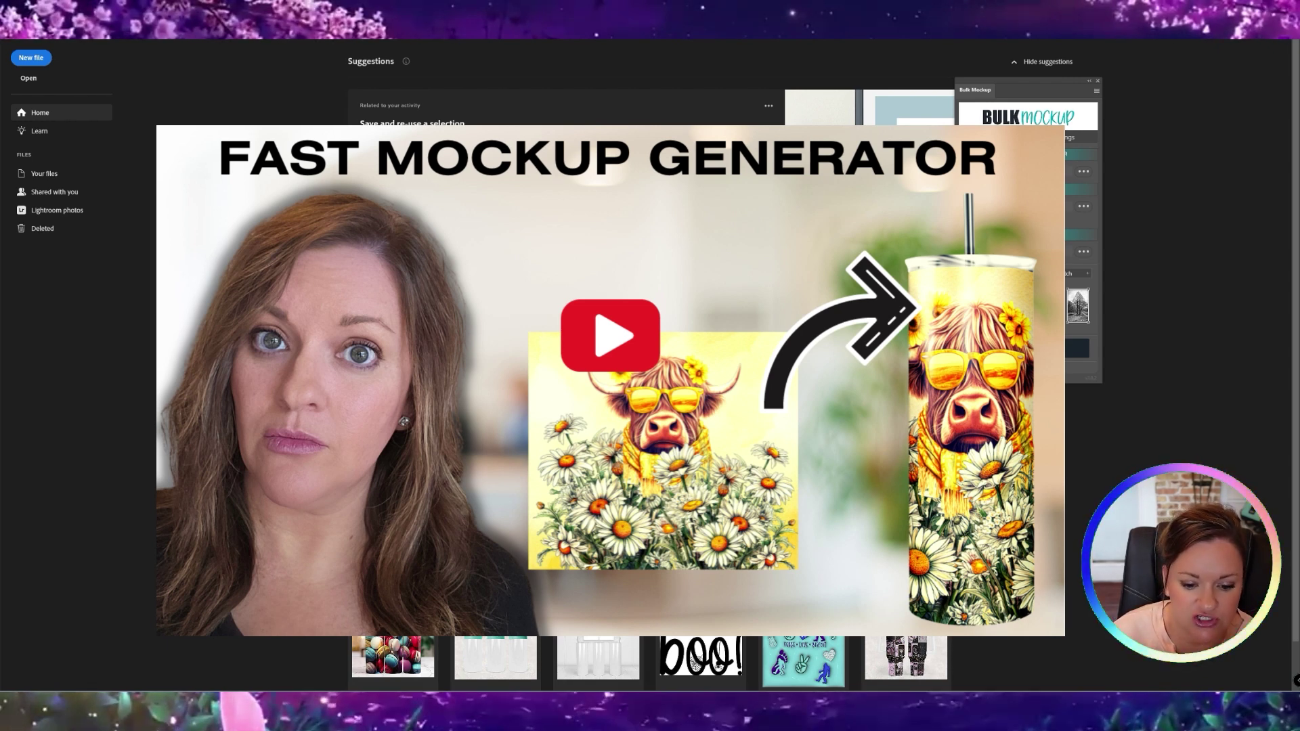
{"action": "key", "text": "alt+Tab"}
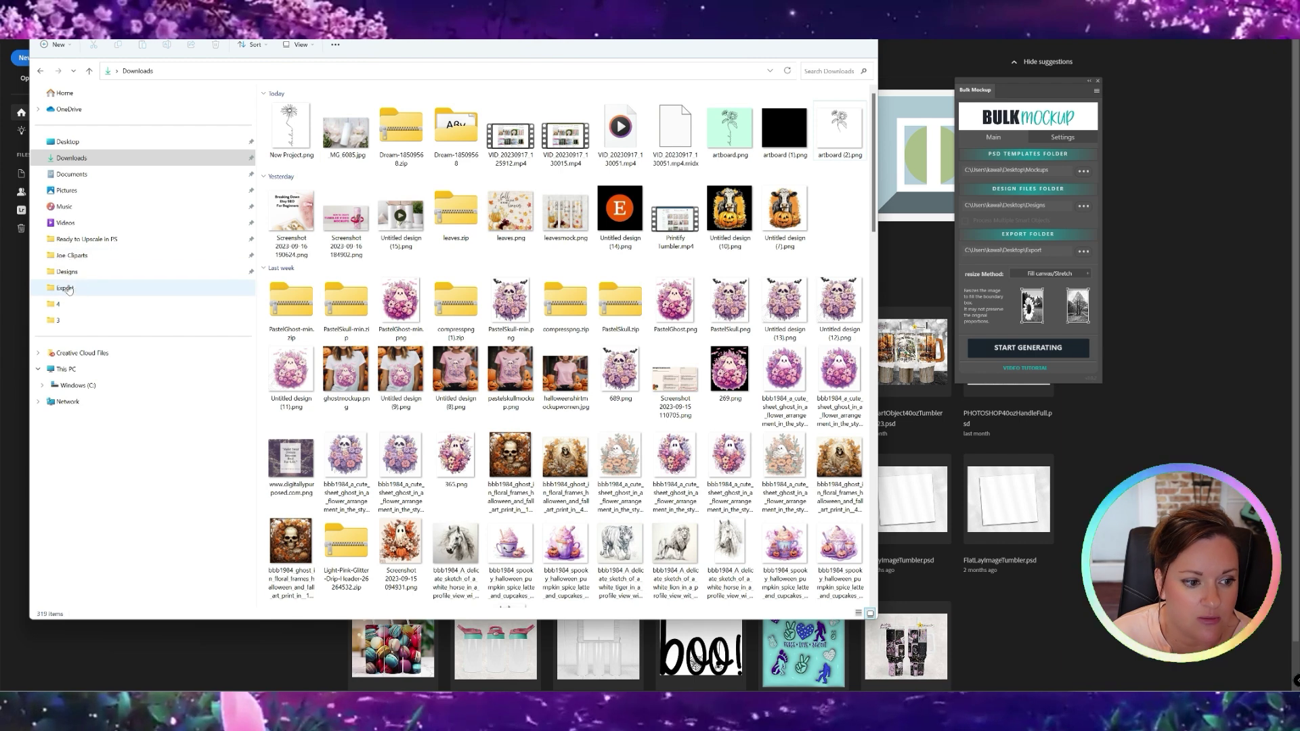
- Preview the three AMELIA monstera tumbler mockups in the Export folder, then close the viewer
{"action": "left_click", "coordinate": [67, 288]}
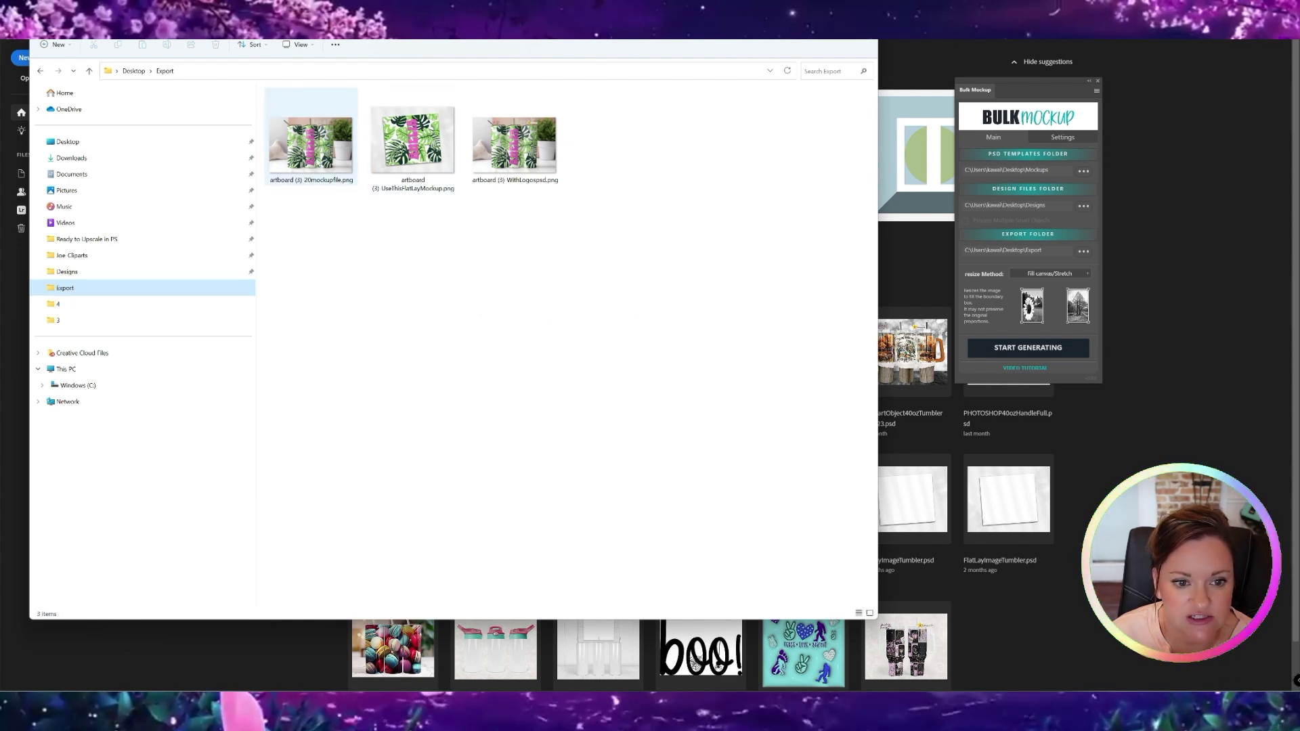
{"action": "left_click", "coordinate": [310, 161]}
{"action": "double_click", "coordinate": [310, 161]}
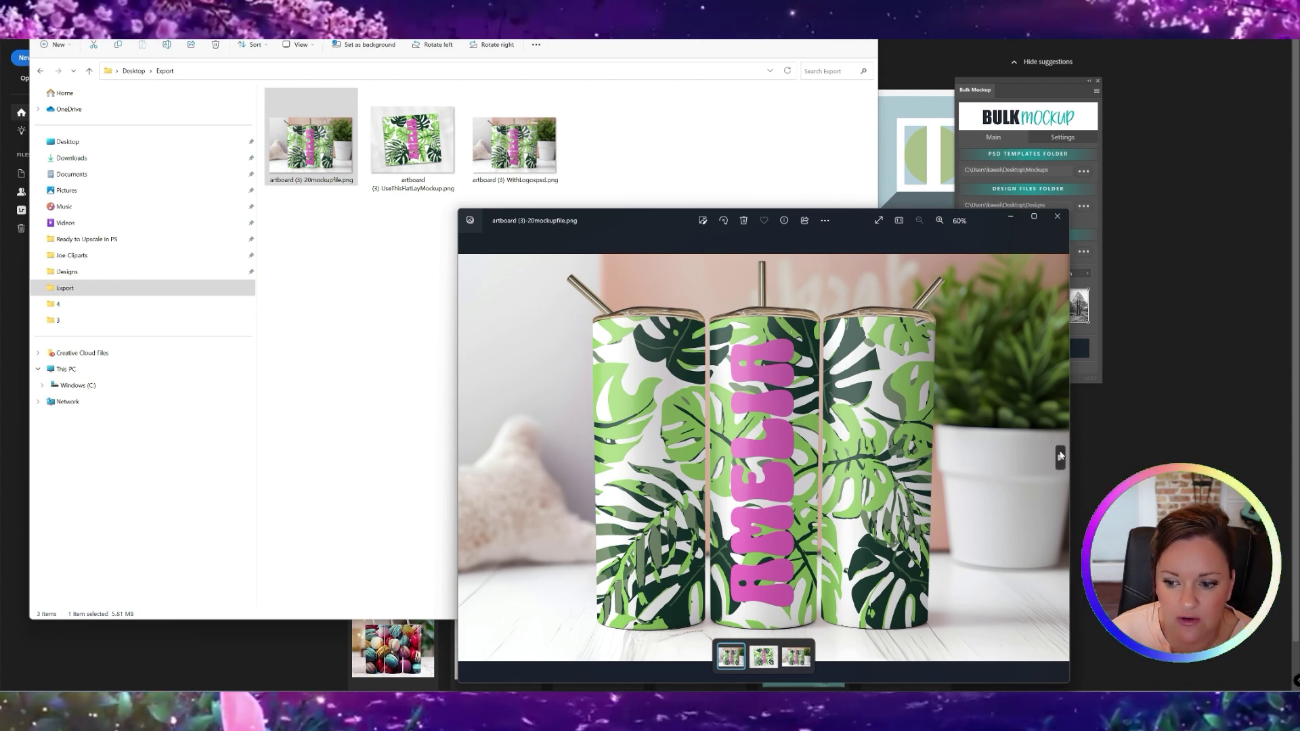
{"action": "left_click", "coordinate": [1061, 457]}
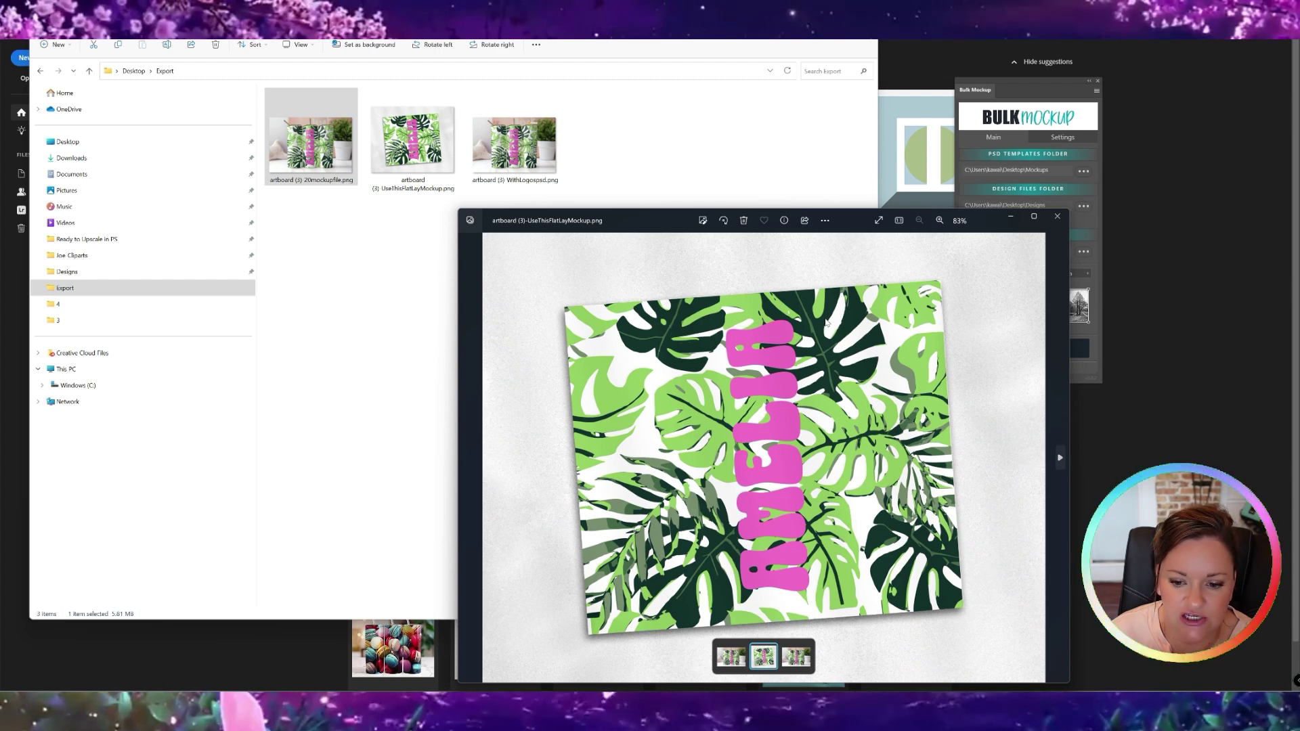
{"action": "left_click", "coordinate": [1060, 458]}
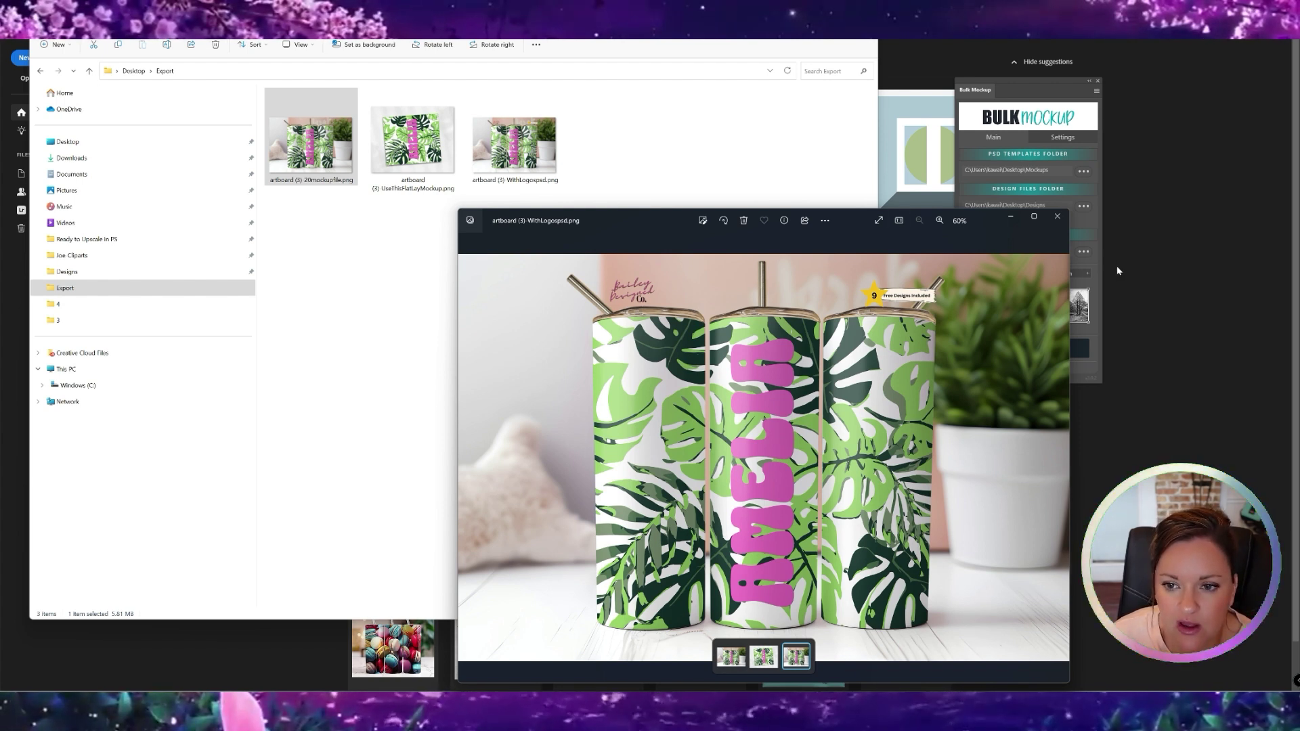
{"action": "left_click", "coordinate": [1057, 216]}
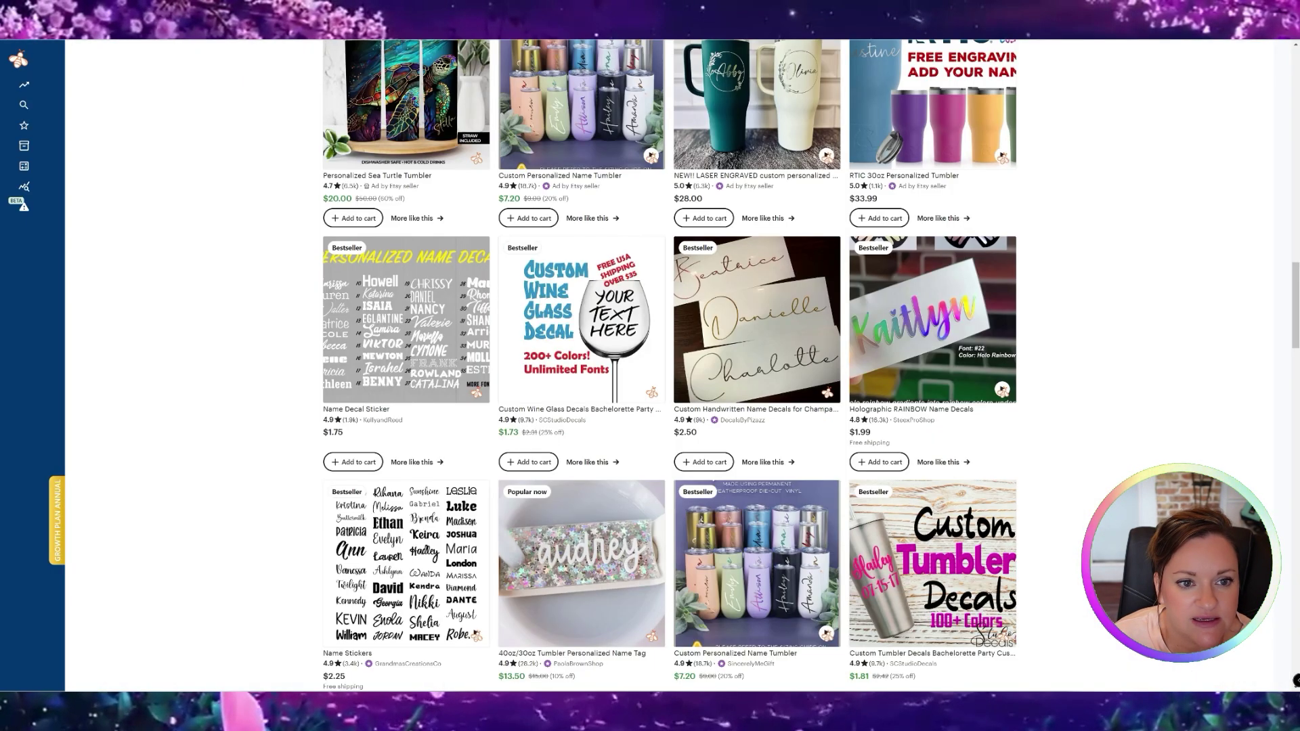
{"action": "scroll", "coordinate": [1051, 460], "scroll_direction": "down", "scroll_amount": 5}
{"action": "scroll", "coordinate": [1051, 464], "scroll_direction": "down", "scroll_amount": 4}
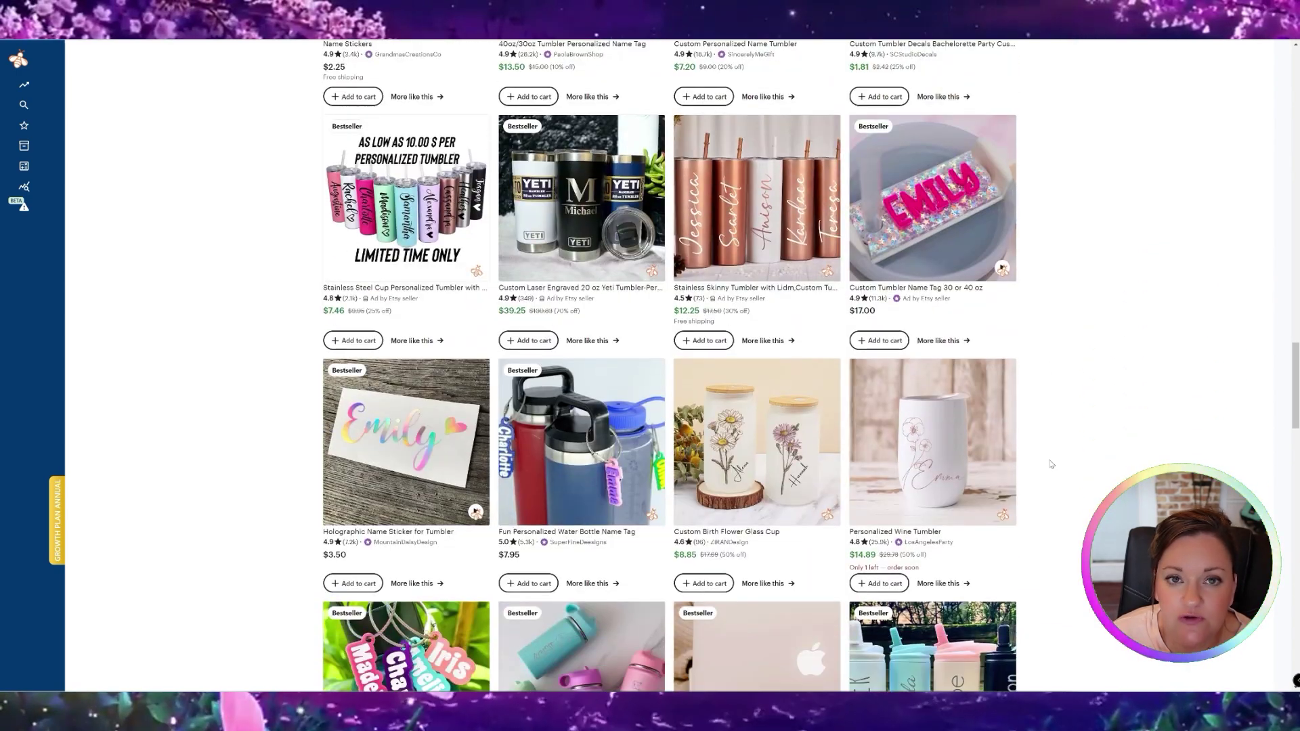
{"action": "scroll", "coordinate": [1051, 464], "scroll_direction": "down", "scroll_amount": 12}
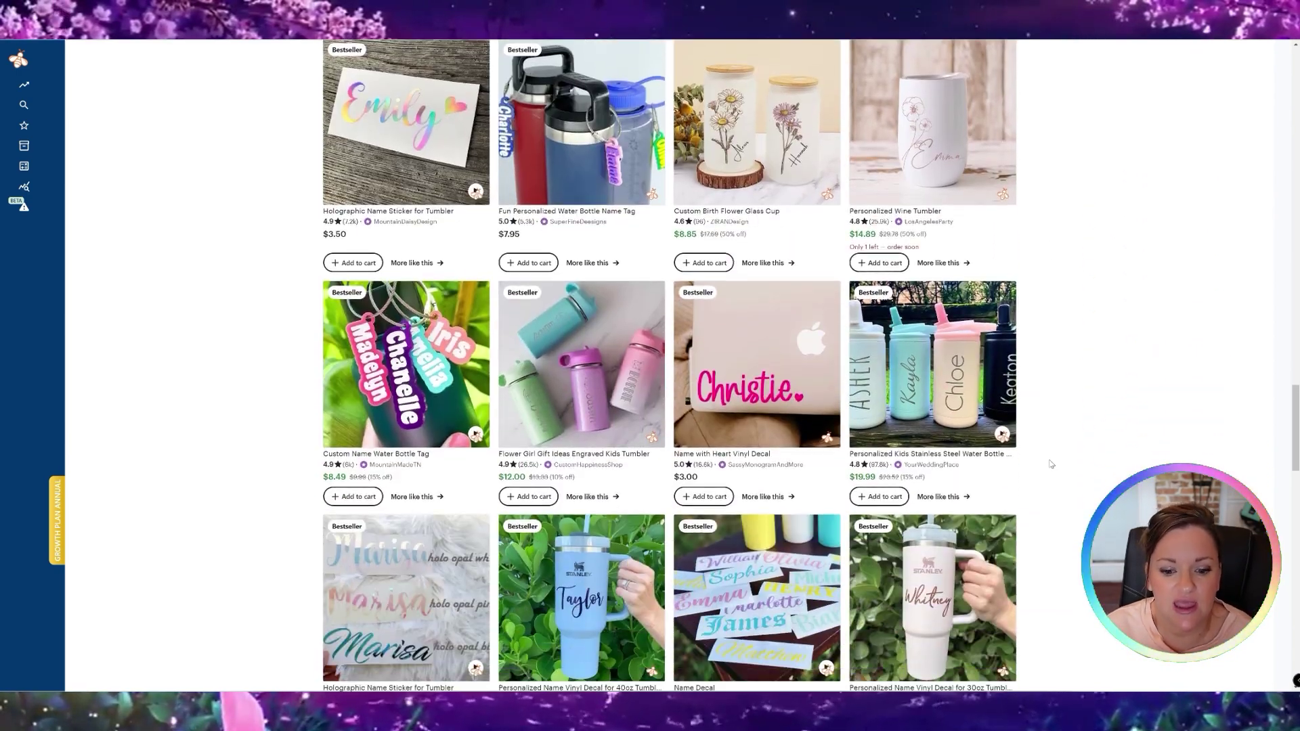
{"action": "scroll", "coordinate": [1050, 464], "scroll_direction": "down", "scroll_amount": 3}
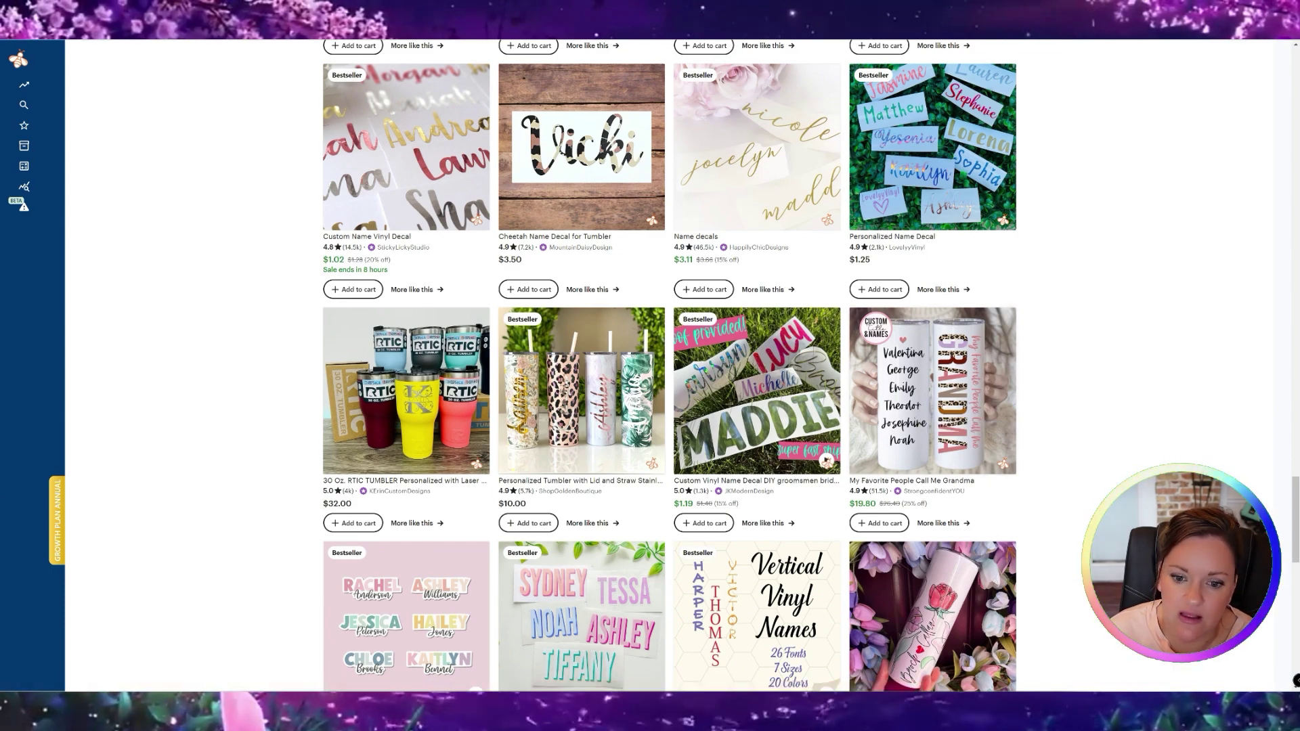
{"action": "scroll", "coordinate": [1097, 501], "scroll_direction": "up", "scroll_amount": 15}
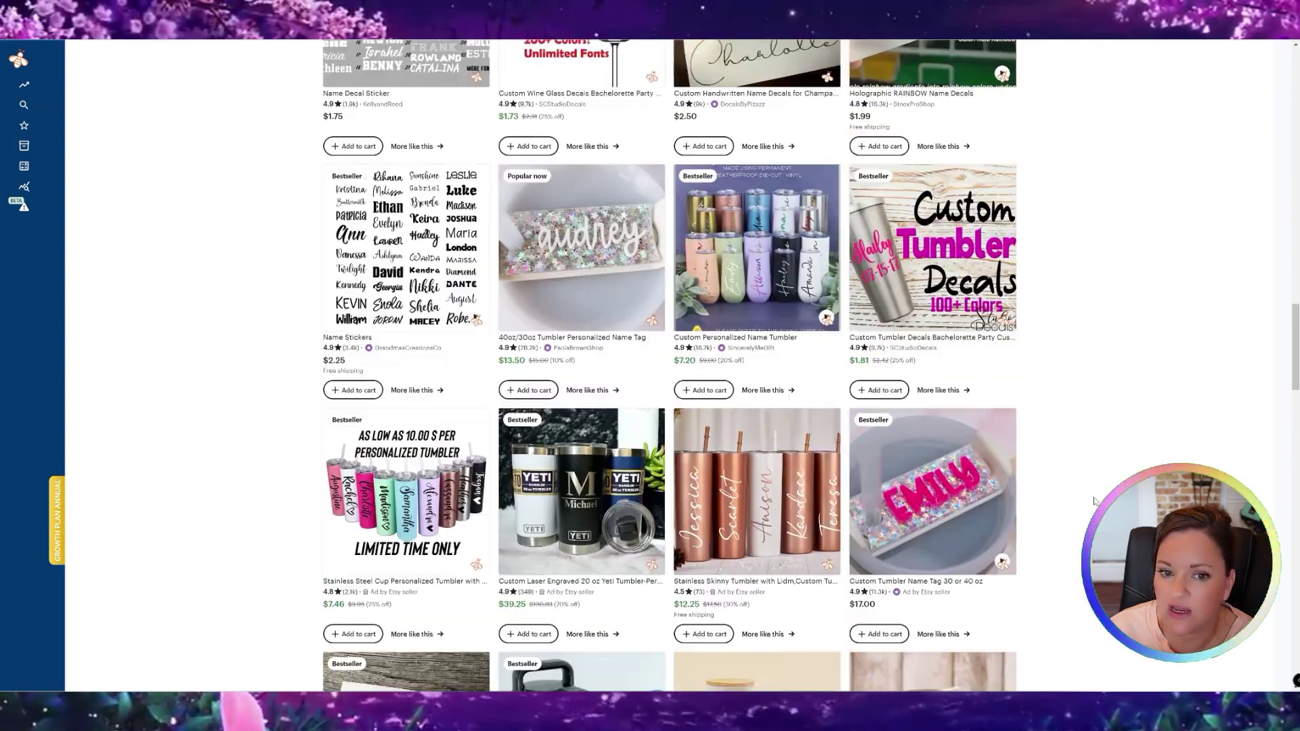
{"action": "scroll", "coordinate": [1094, 501], "scroll_direction": "up", "scroll_amount": 5}
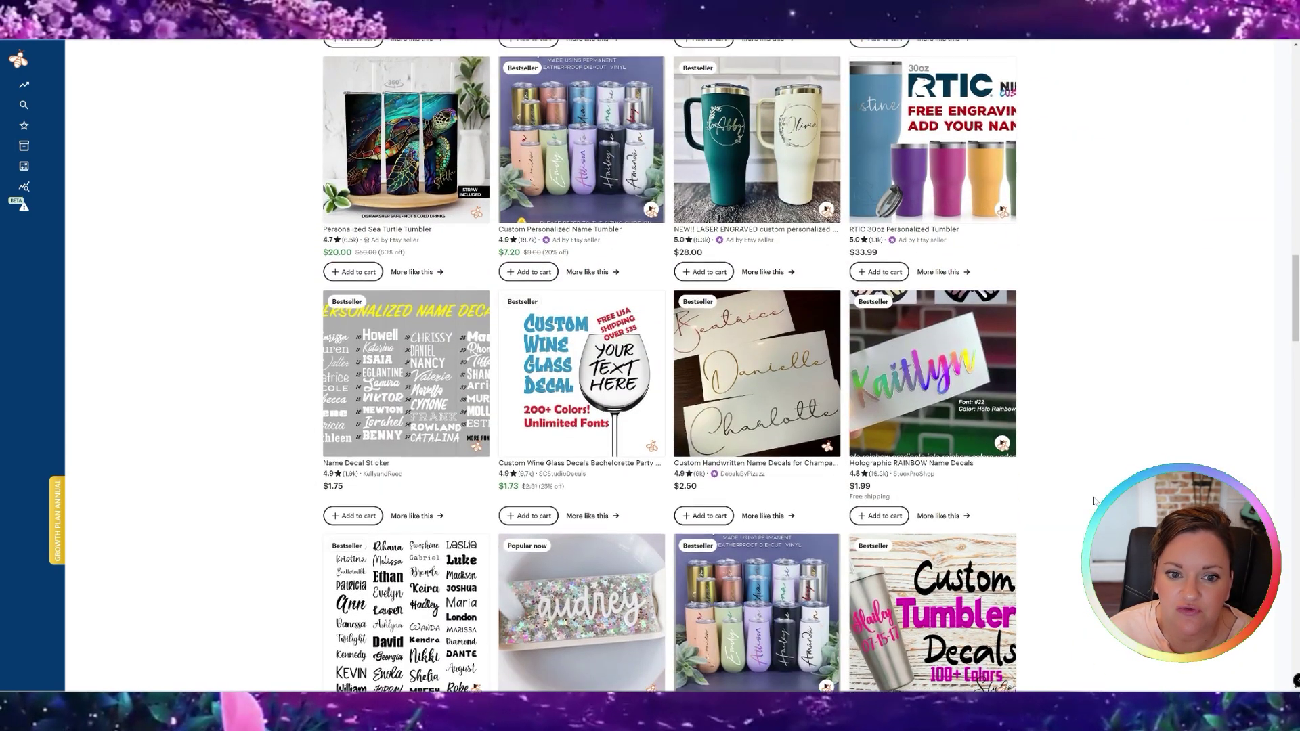
{"action": "scroll", "coordinate": [1093, 501], "scroll_direction": "up", "scroll_amount": 15}
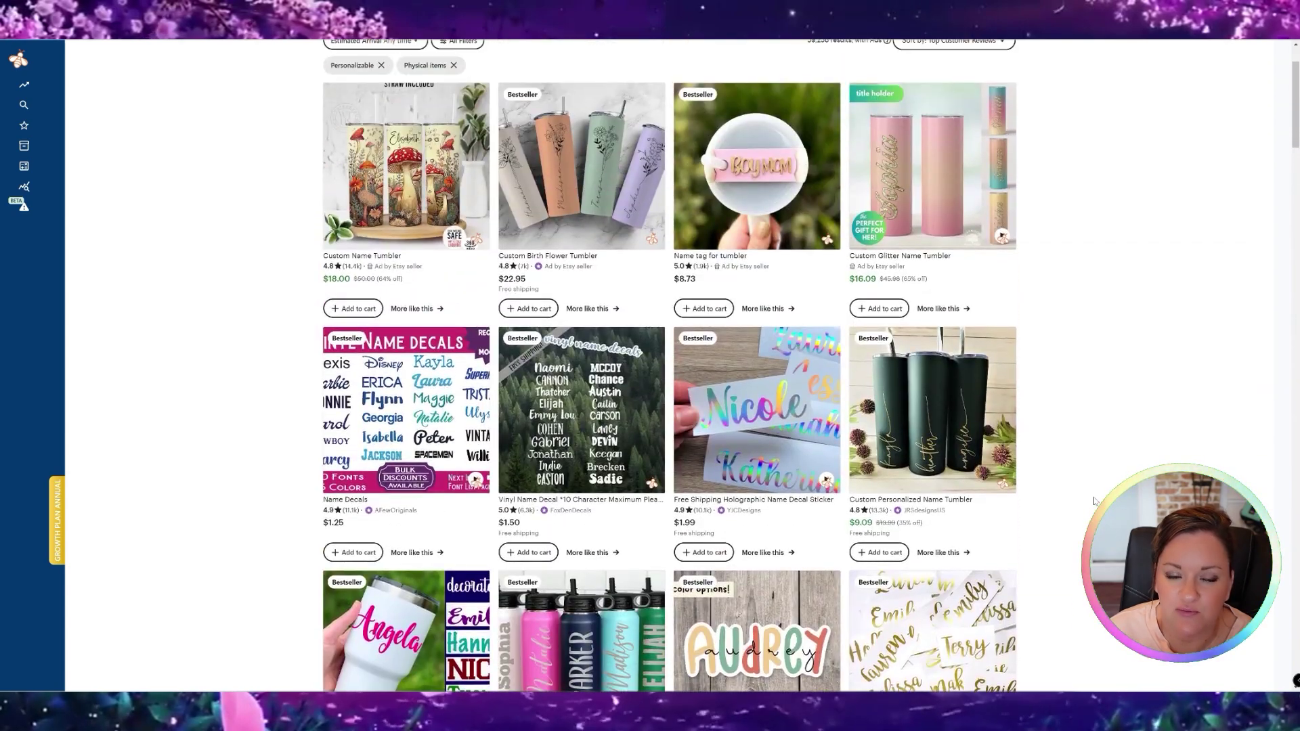